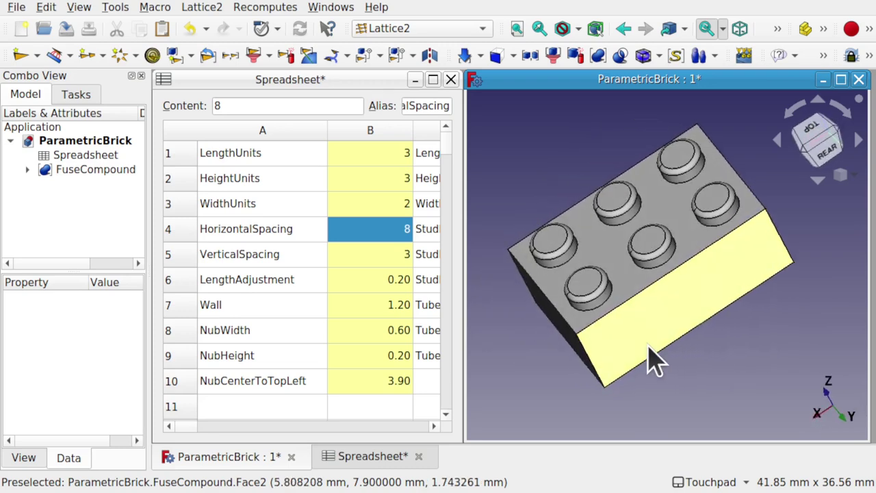
# - Set the LengthUnits value in spreadsheet cell B1 to 5
pyautogui.keyDown('alt'); pyautogui.moveTo(661, 349); pyautogui.dragTo(709, 339); pyautogui.keyUp('alt')
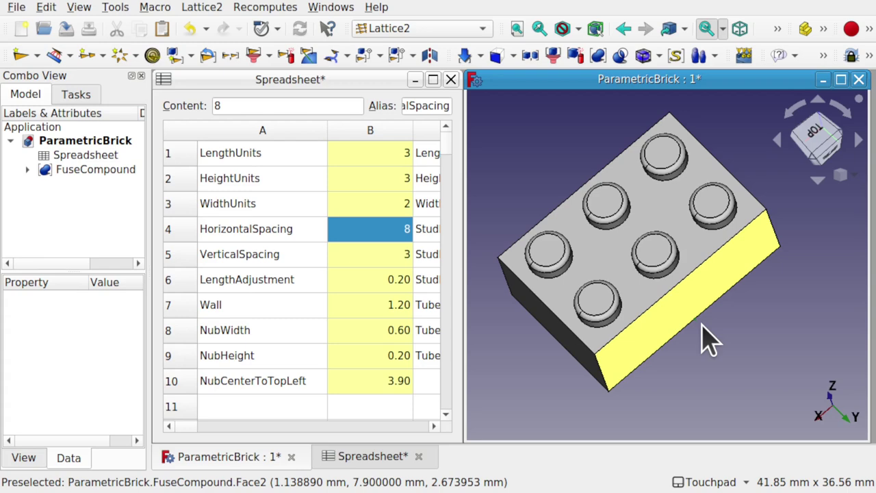
pyautogui.click(378, 156)
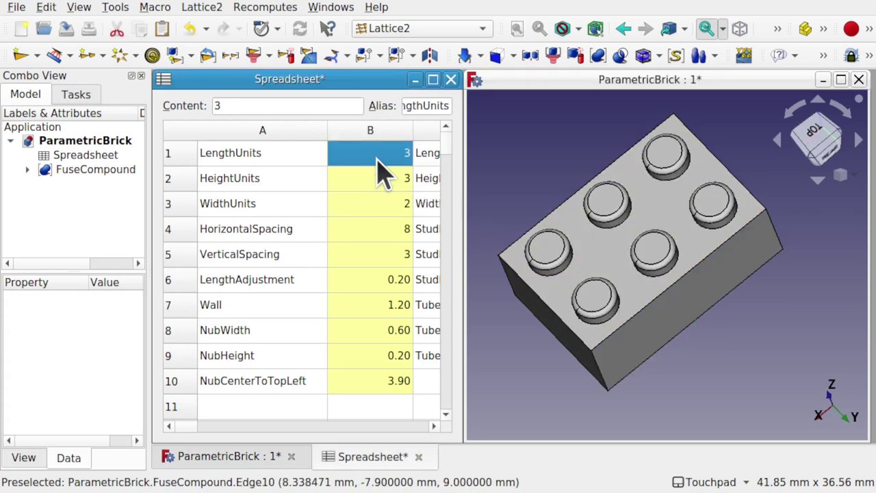
pyautogui.doubleClick(376, 156)
pyautogui.write('5')
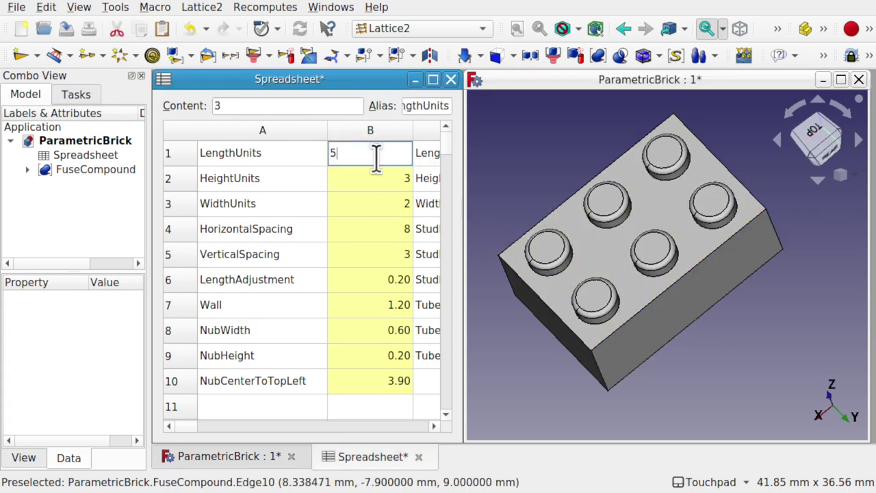
pyautogui.click(366, 205)
# - Set the WidthUnits value in cell B3 to 5 and check the widened brick
pyautogui.keyDown('alt'); pyautogui.moveTo(651, 294); pyautogui.dragTo(646, 270); pyautogui.keyUp('alt')
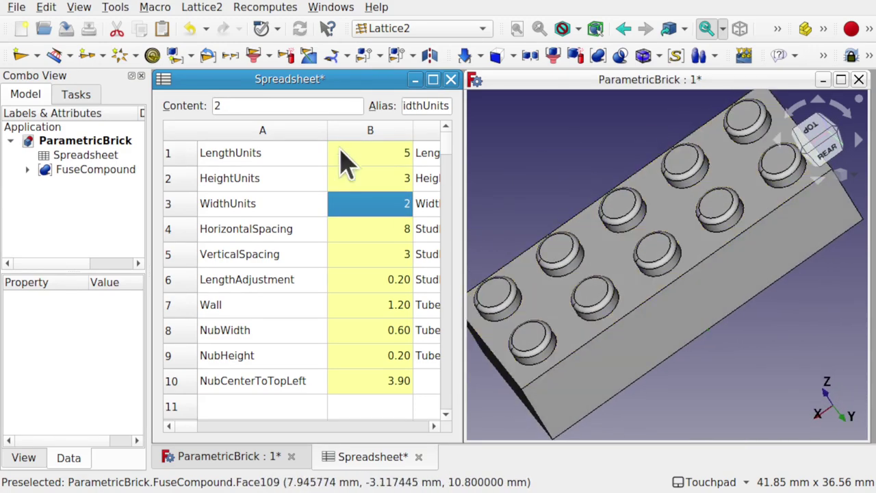
pyautogui.doubleClick(370, 200)
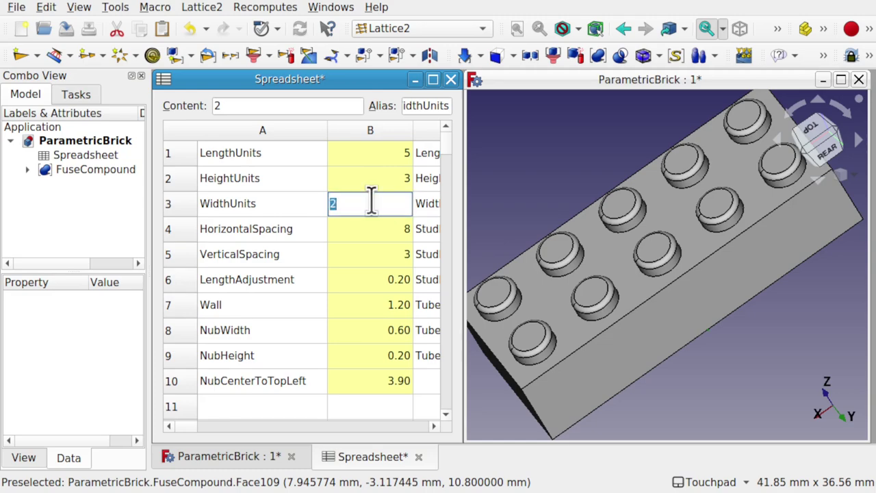
pyautogui.write('5')
pyautogui.click(384, 163)
pyautogui.keyDown('alt'); pyautogui.moveTo(618, 256); pyautogui.dragTo(633, 243); pyautogui.keyUp('alt')
pyautogui.scroll(-2, 636, 254)
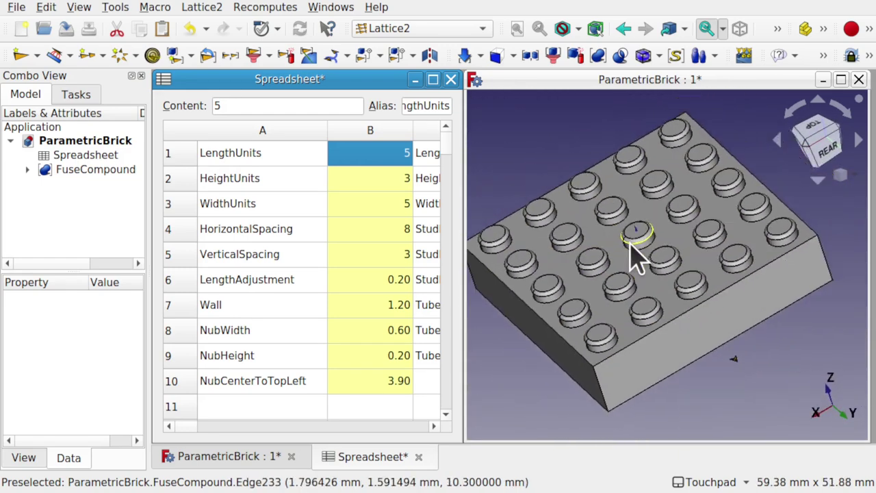
pyautogui.scroll(-1, 620, 260)
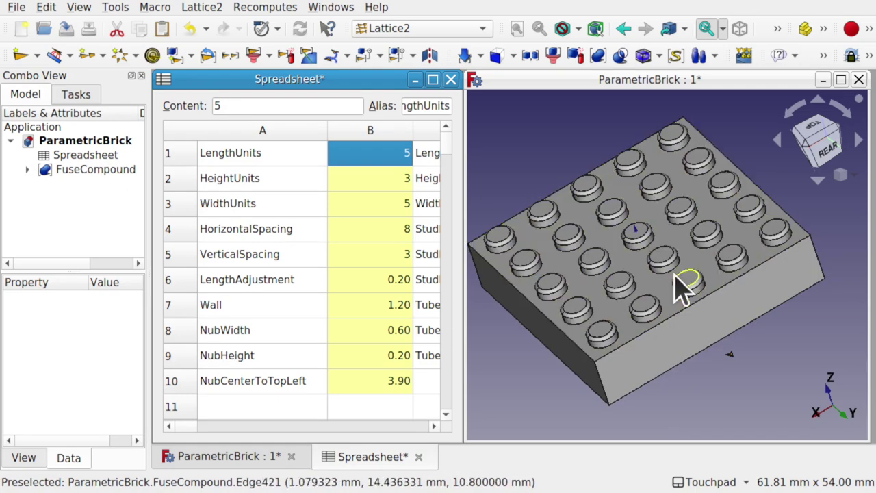
pyautogui.moveTo(650, 230); pyautogui.dragTo(657, 246, button='middle')
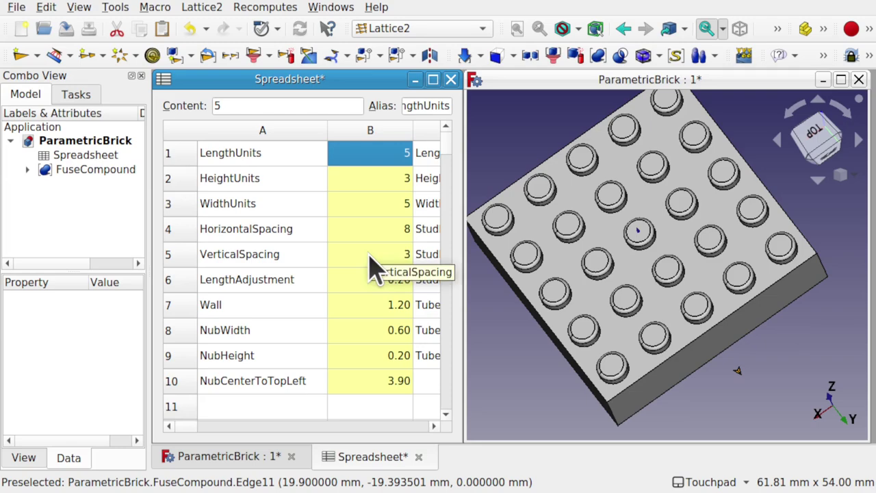
pyautogui.moveTo(602, 254); pyautogui.dragTo(737, 255, button='middle')
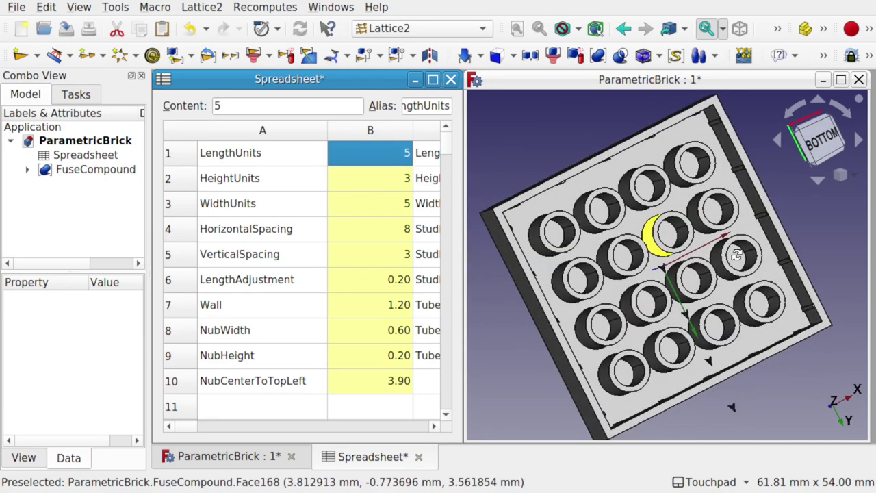
pyautogui.click(737, 256)
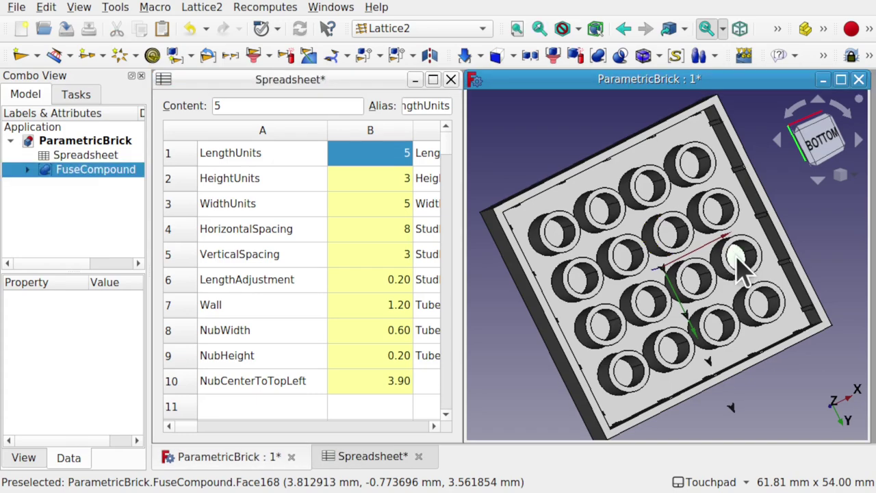
pyautogui.moveTo(699, 274); pyautogui.dragTo(586, 283, button='middle')
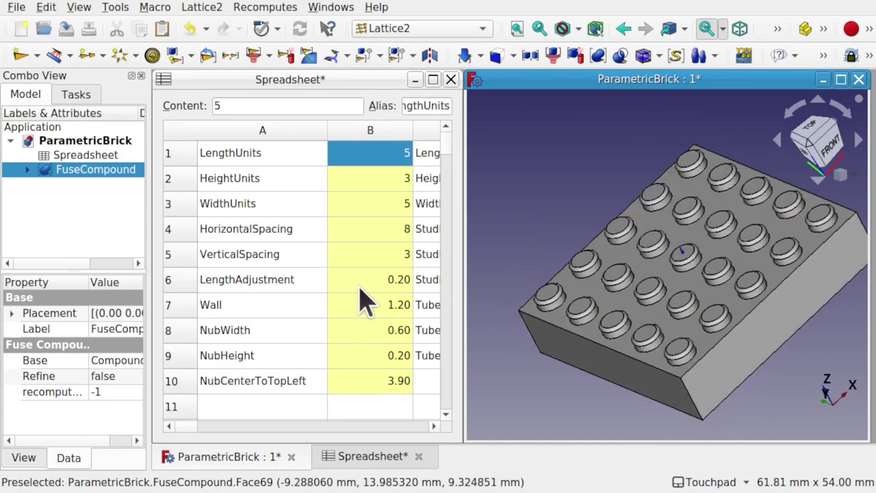
# - Change the Wall value in cell B7 from 1.20 to 3 and inspect the thicker walls
pyautogui.click(374, 305)
pyautogui.doubleClick(373, 305)
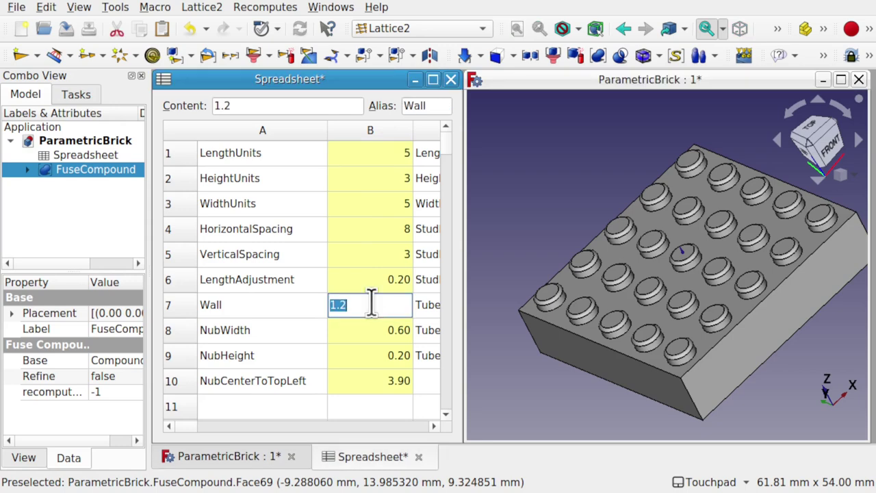
pyautogui.write('3')
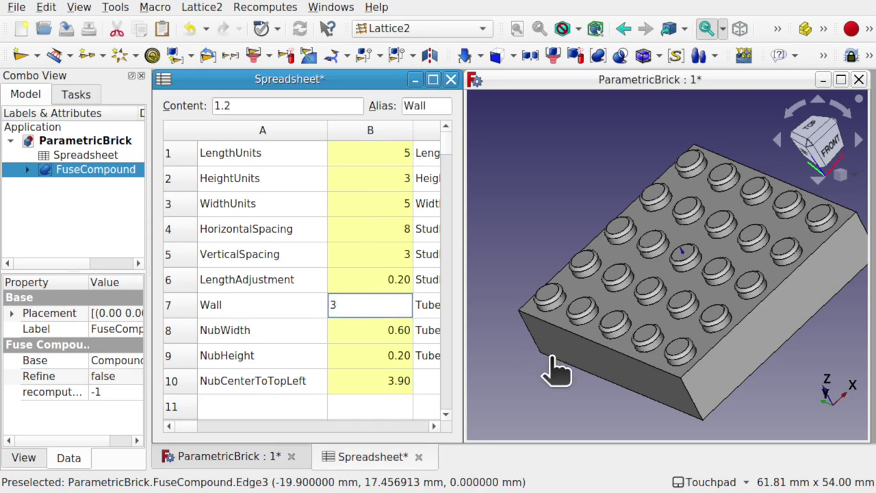
pyautogui.click(575, 357)
pyautogui.moveTo(593, 352); pyautogui.dragTo(626, 385, button='middle')
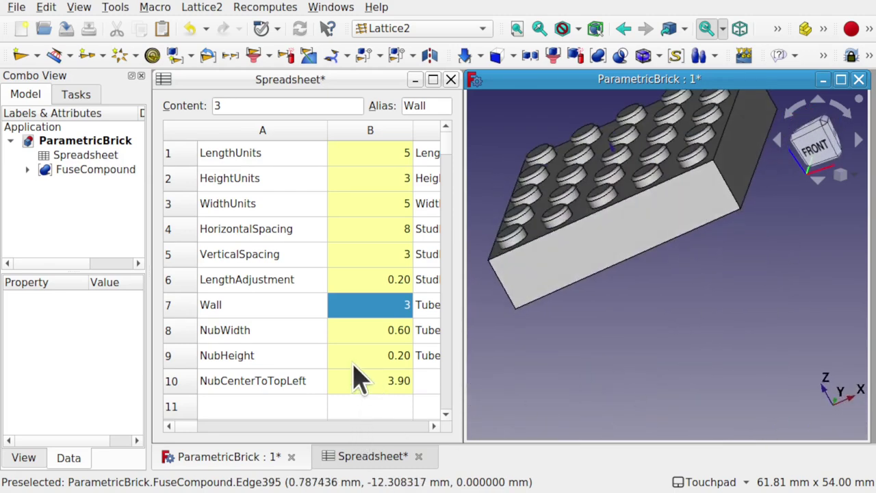
pyautogui.click(384, 361)
pyautogui.hscroll(2, 384, 369)
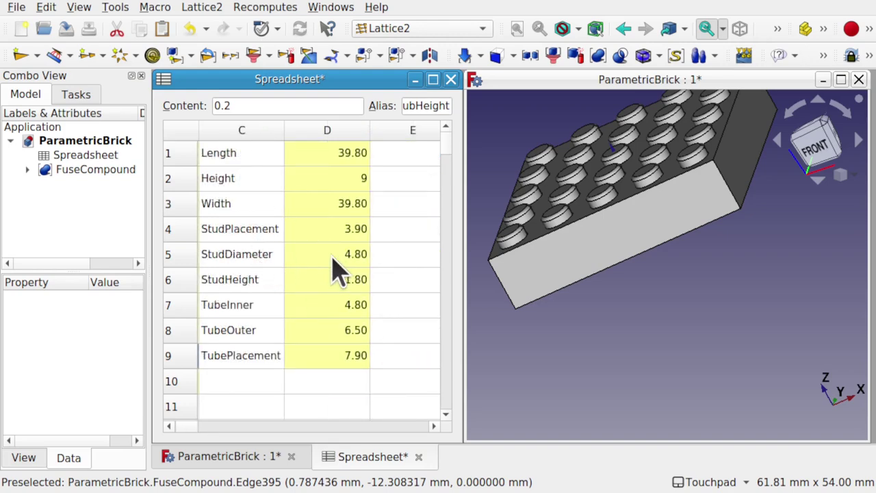
# - Set StudDiameter in cell D5 to 6
pyautogui.click(332, 258)
pyautogui.doubleClick(331, 256)
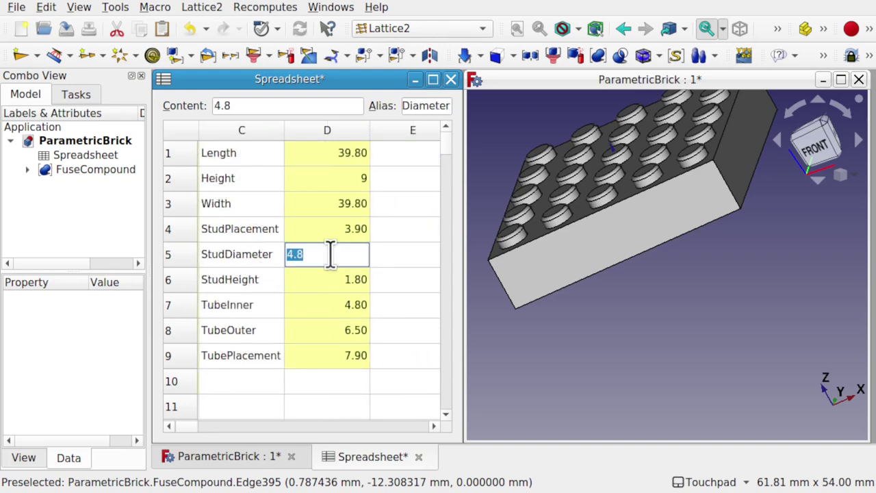
pyautogui.write('6')
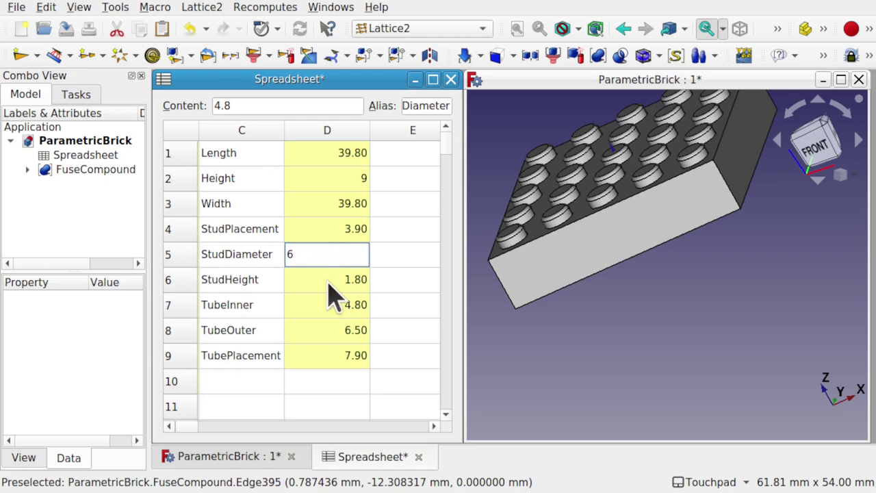
pyautogui.click(328, 285)
# - Set TubeInner in cell D7 to 6 and check the underside tubes
pyautogui.click(326, 309)
pyautogui.doubleClick(327, 312)
pyautogui.moveTo(675, 294); pyautogui.dragTo(612, 201)
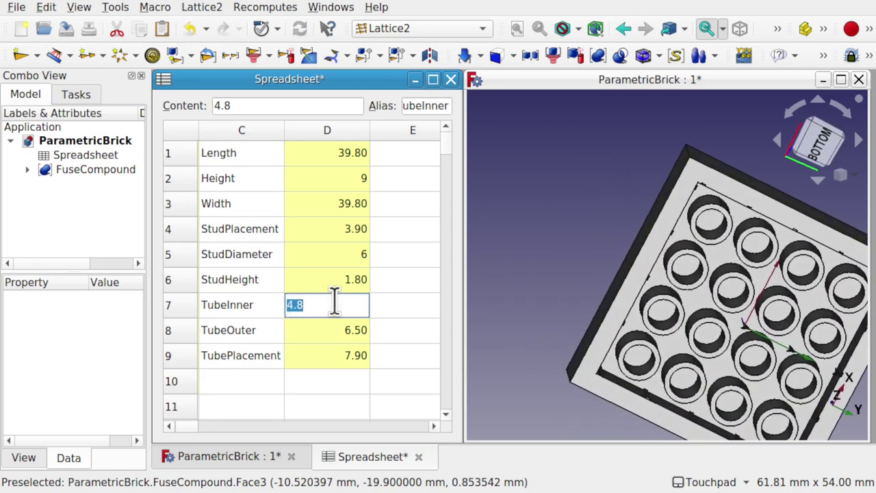
pyautogui.write('6')
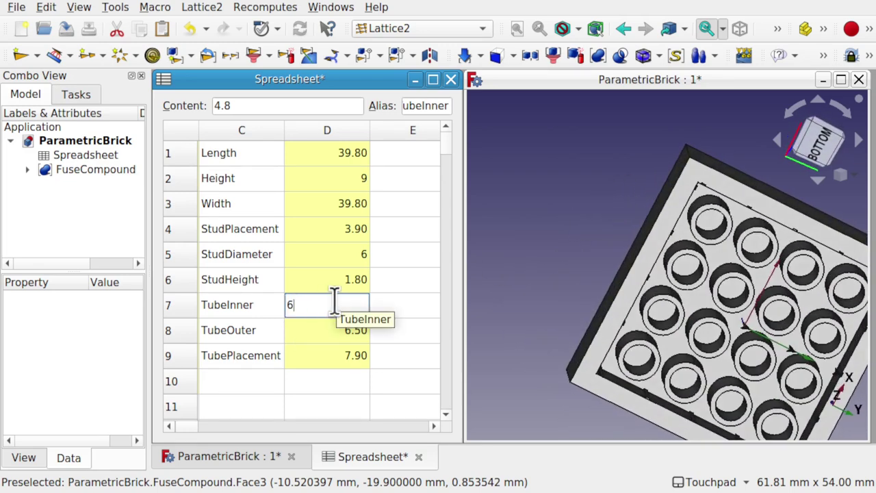
pyautogui.click(326, 337)
pyautogui.moveTo(544, 311); pyautogui.dragTo(626, 438)
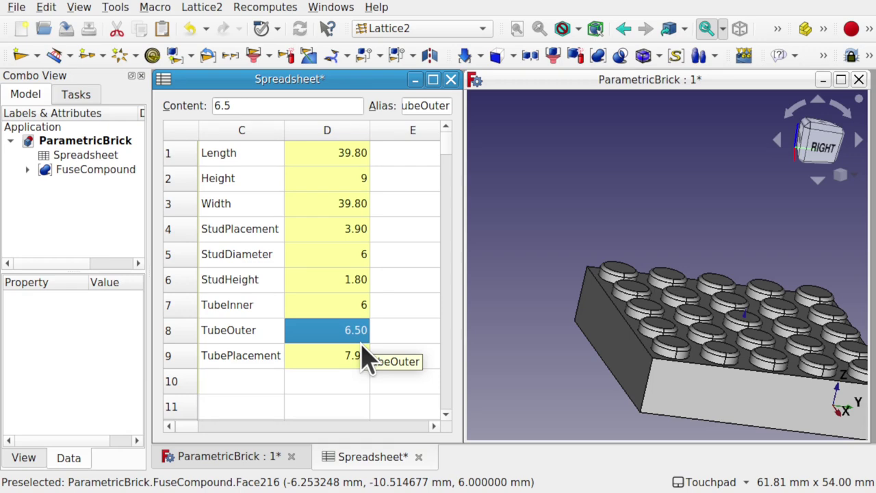
pyautogui.keyDown('alt'); pyautogui.moveTo(718, 307); pyautogui.dragTo(708, 323); pyautogui.keyUp('alt')
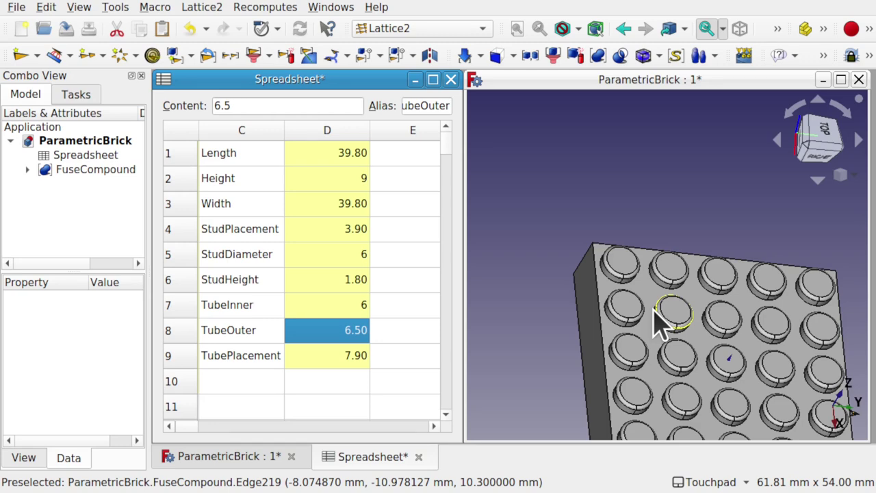
pyautogui.keyDown('alt'); pyautogui.moveTo(664, 309); pyautogui.dragTo(811, 372); pyautogui.keyUp('alt')
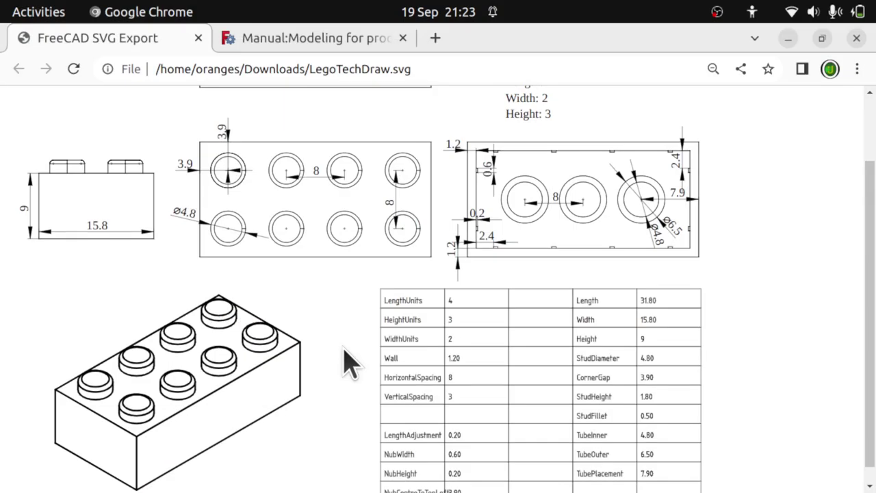
# - Scroll the LegoTechDraw.svg drawing to view the Universal Brick title and views
pyautogui.scroll(2, 345, 363)
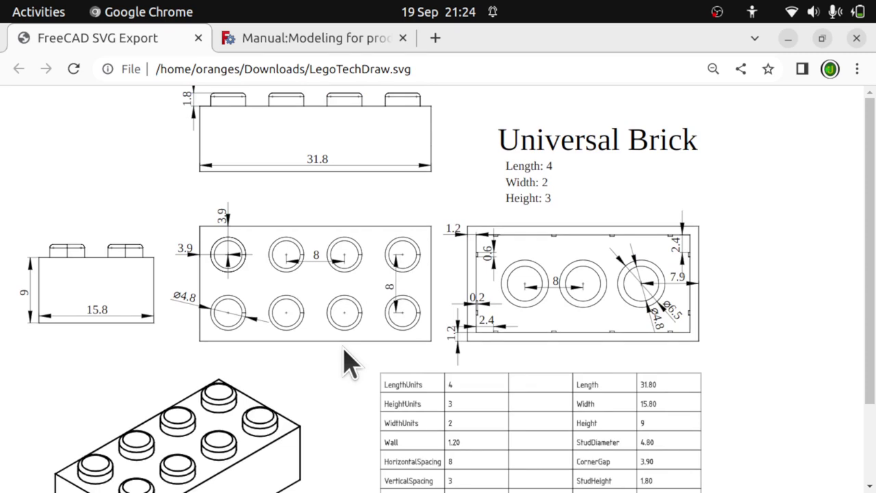
pyautogui.scroll(-3, 347, 365)
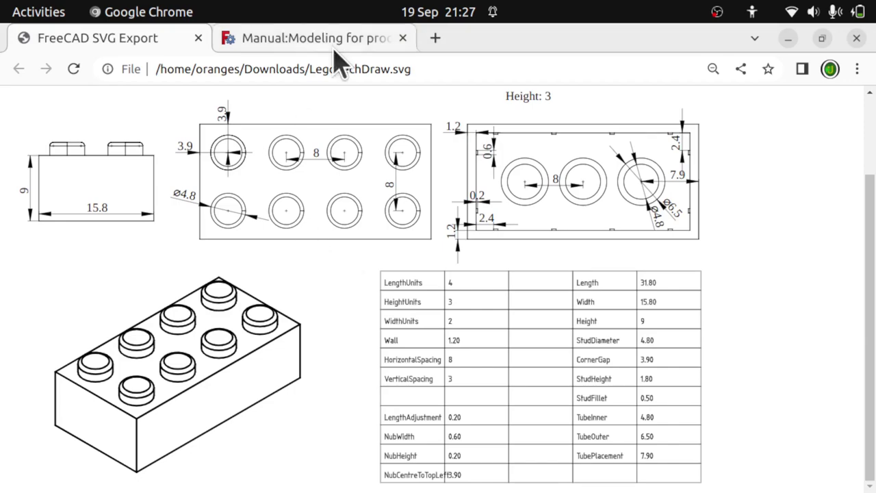
# - Go to the Wiki modeling page and find the 23.7mm and 47.7mm constraint steps
pyautogui.click(314, 41)
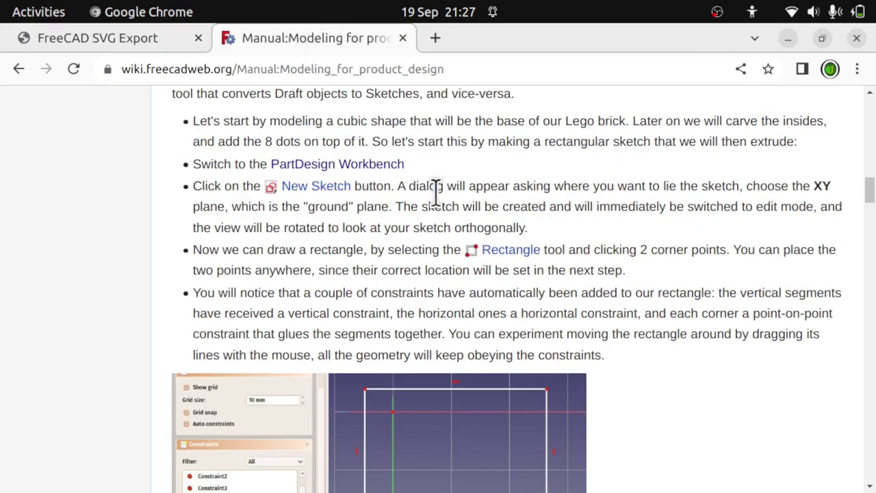
pyautogui.scroll(15, 436, 206)
pyautogui.scroll(-6, 443, 222)
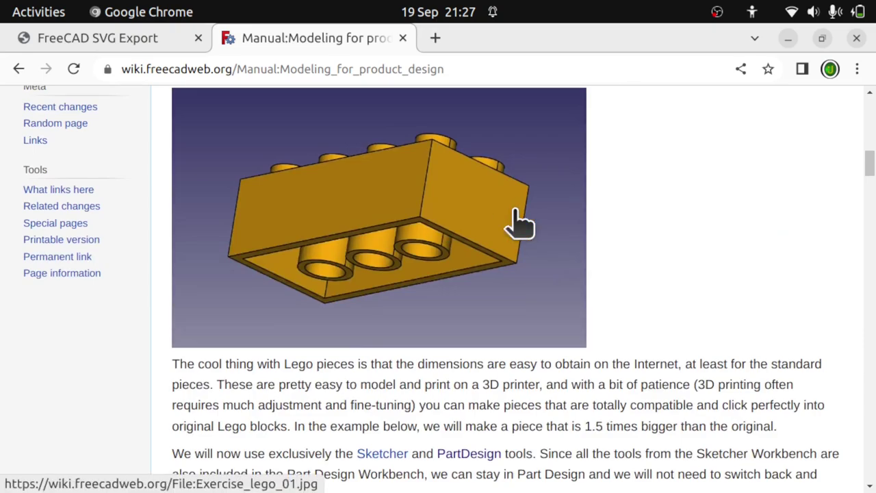
pyautogui.scroll(-5, 480, 346)
pyautogui.scroll(-3, 478, 348)
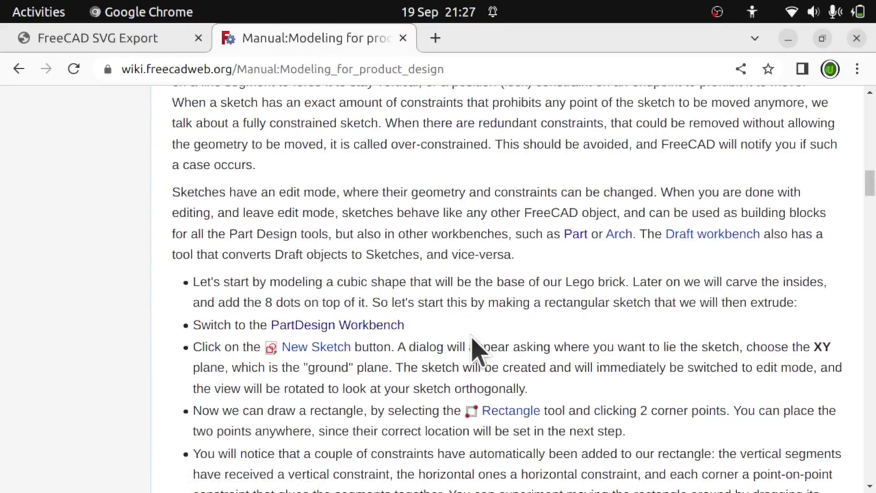
pyautogui.scroll(-10, 477, 350)
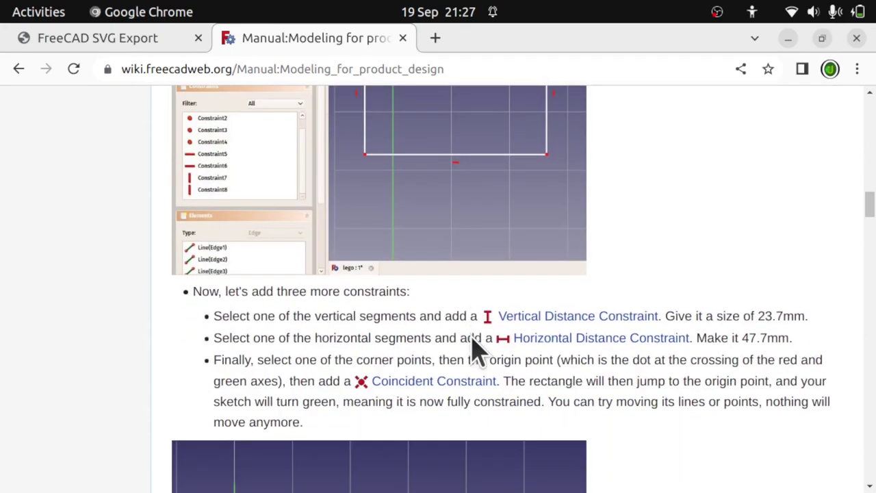
pyautogui.scroll(12, 477, 351)
pyautogui.scroll(3, 476, 351)
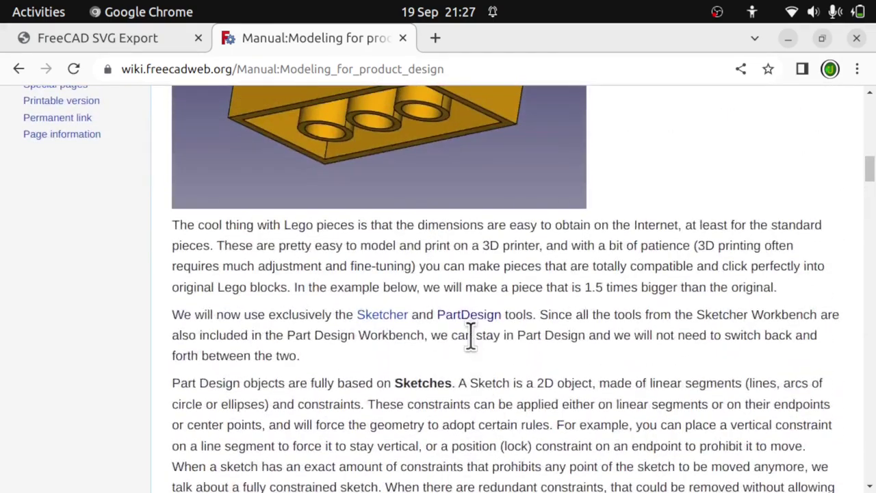
pyautogui.scroll(1, 471, 335)
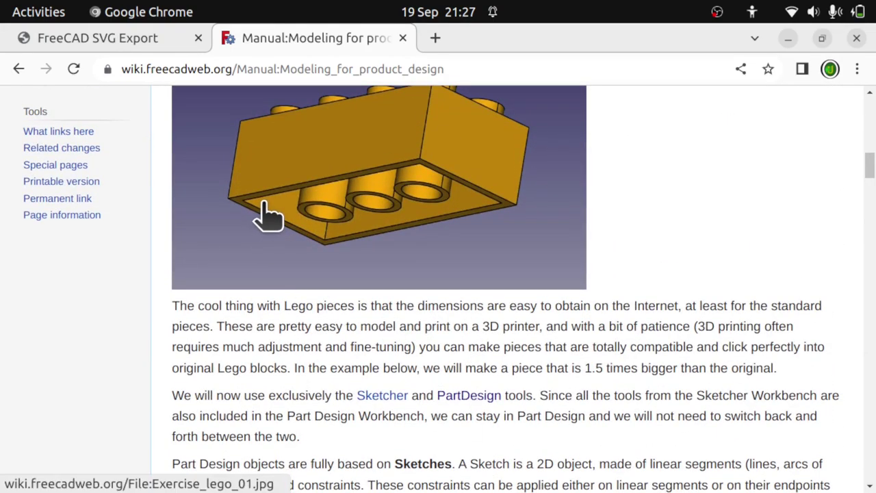
pyautogui.scroll(-8, 473, 368)
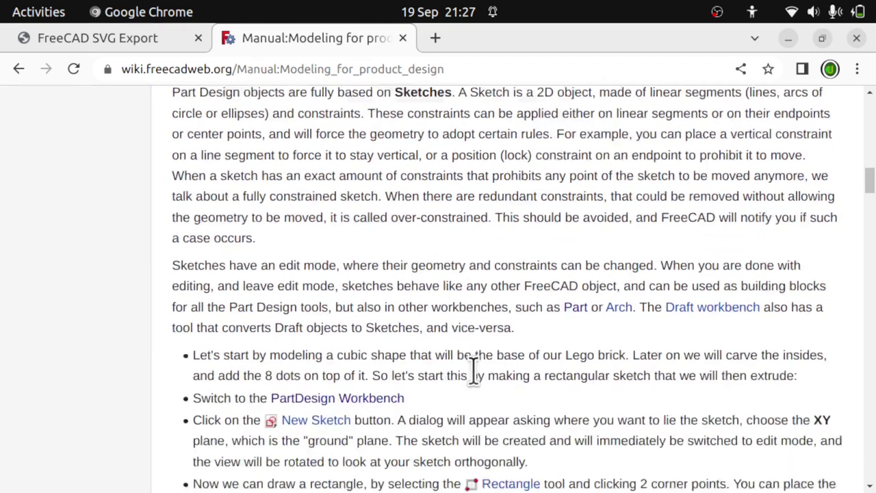
pyautogui.scroll(-6, 473, 367)
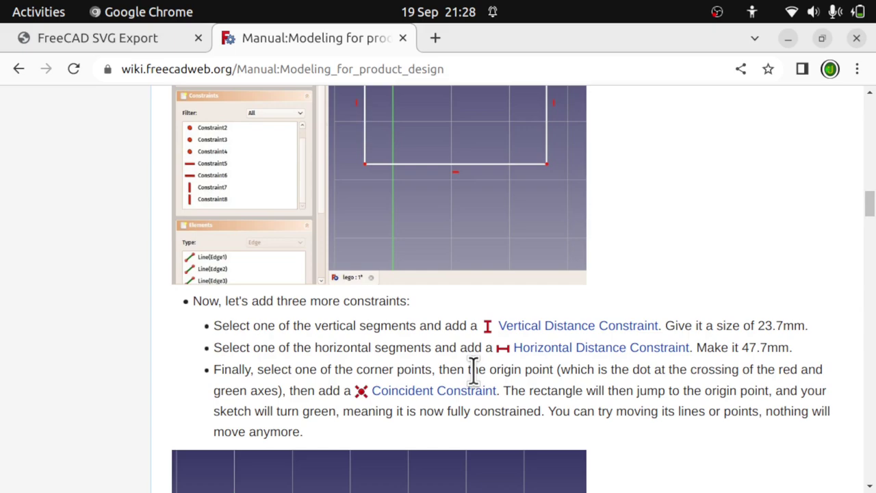
# - Scroll through the Pad, Pocket and pattern sections to the eight-stud pattern and tubes paragraph
pyautogui.scroll(-15, 443, 327)
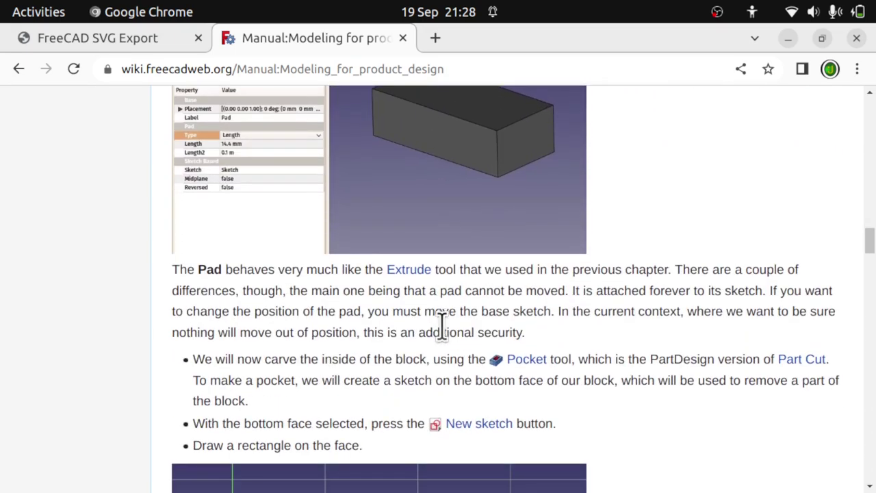
pyautogui.scroll(-20, 443, 327)
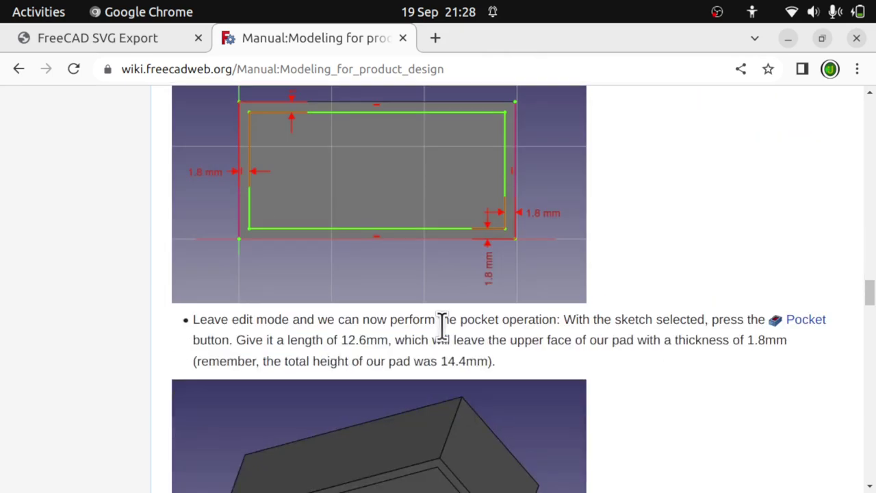
pyautogui.scroll(-5, 442, 322)
pyautogui.scroll(-8, 442, 336)
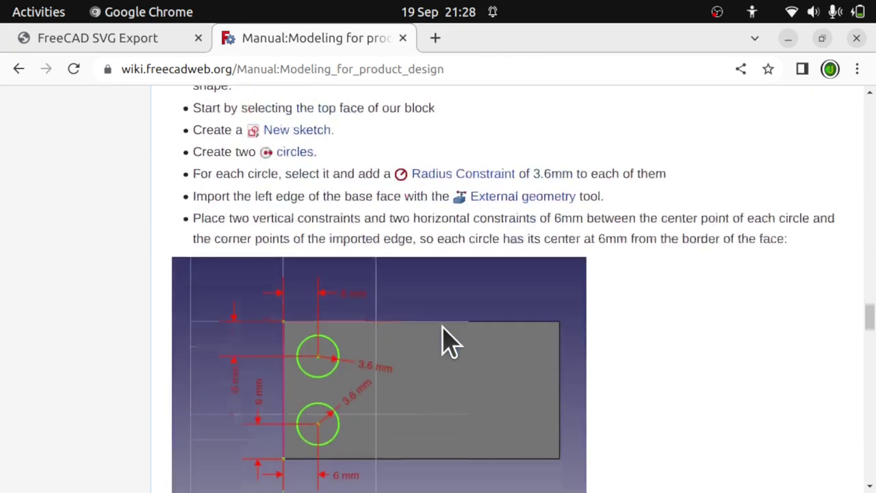
pyautogui.scroll(-10, 442, 341)
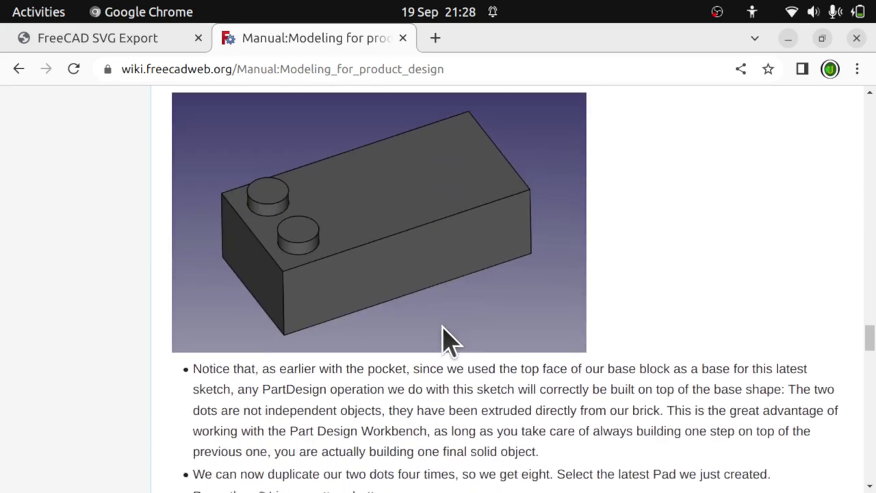
pyautogui.scroll(-12, 443, 337)
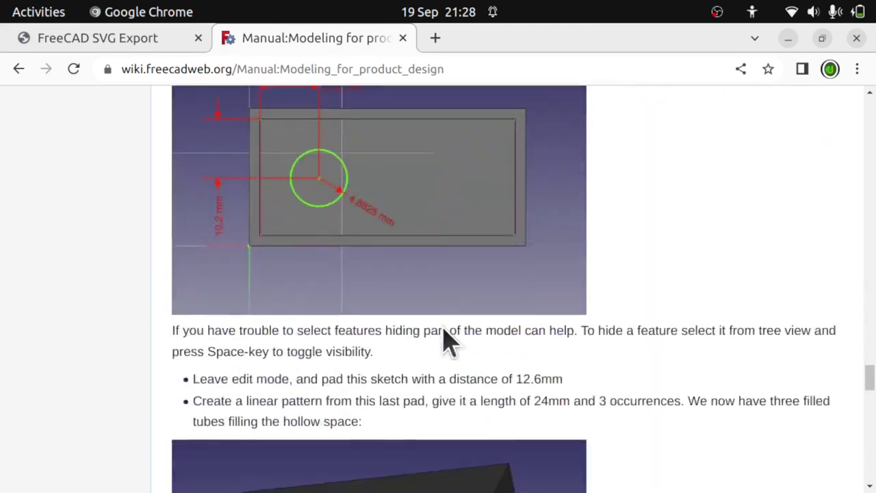
pyautogui.scroll(-12, 444, 336)
pyautogui.scroll(10, 449, 336)
pyautogui.scroll(5, 449, 337)
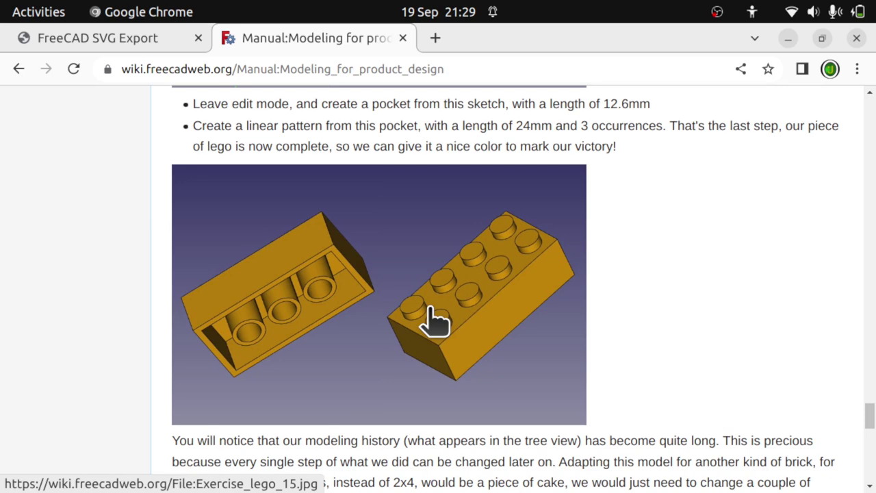
pyautogui.scroll(5, 428, 218)
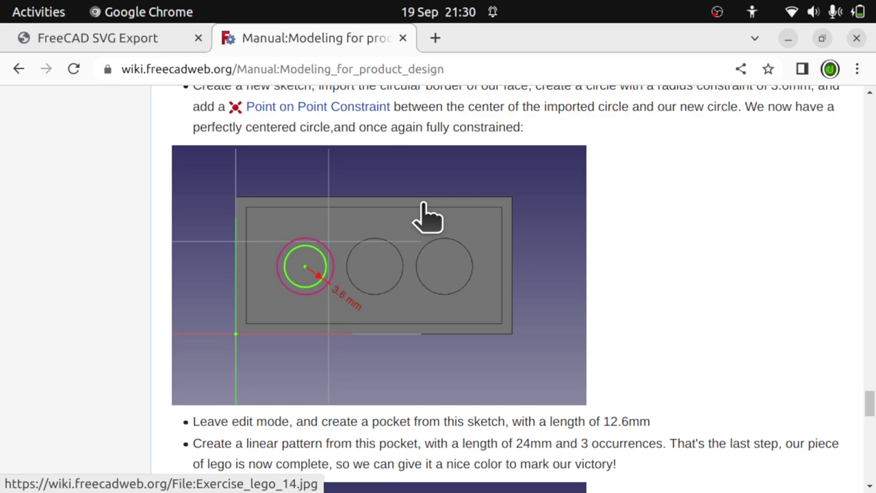
pyautogui.scroll(-3, 428, 218)
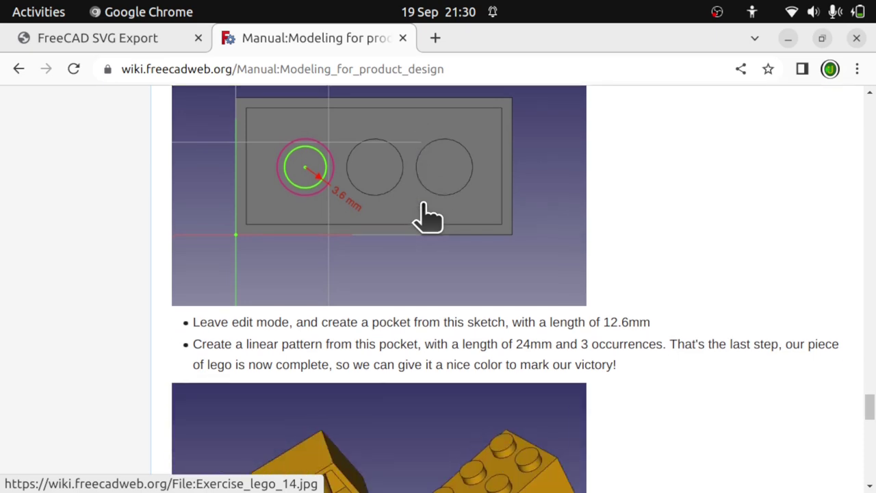
pyautogui.scroll(6, 428, 218)
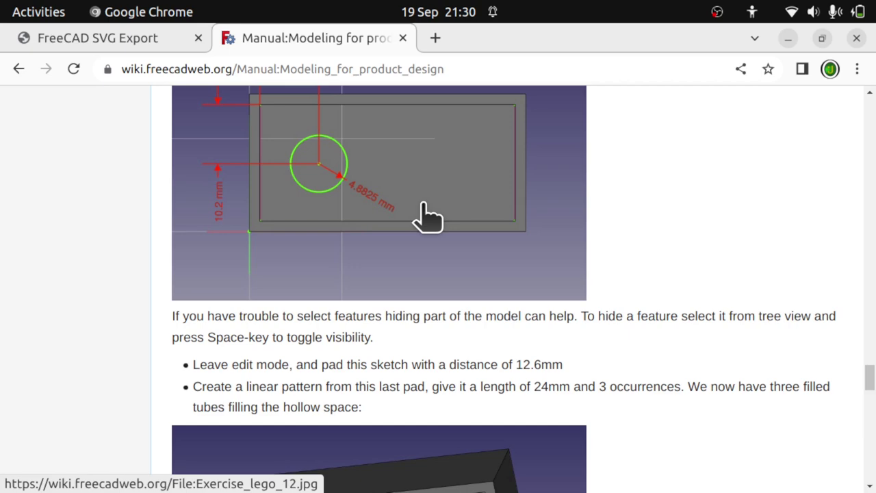
pyautogui.scroll(14, 428, 217)
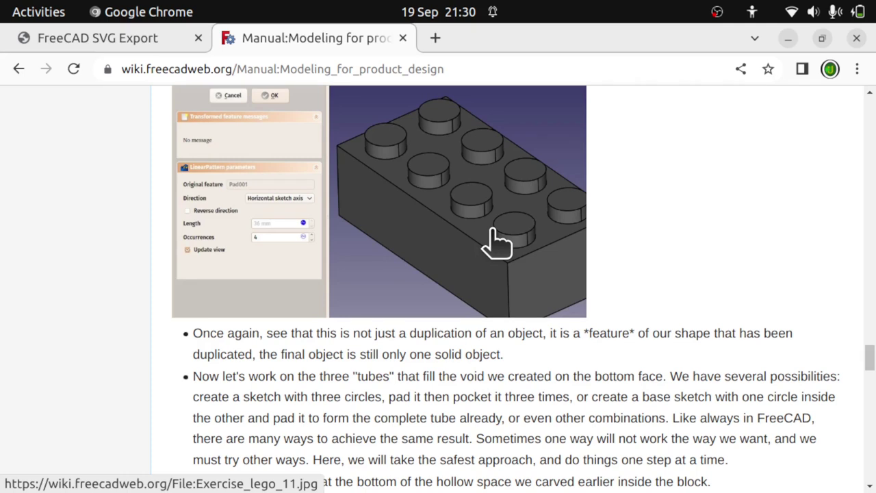
# - Return to the LegoTechDraw.svg drawing tab in Chrome
pyautogui.click(135, 42)
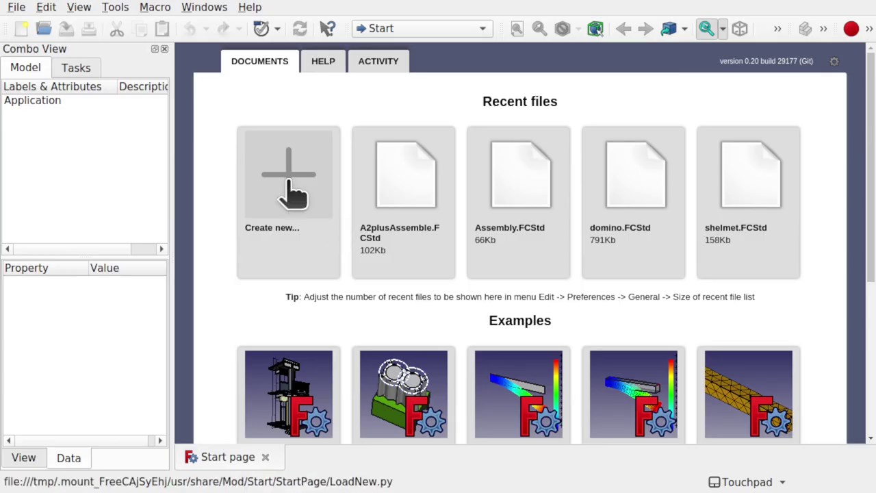
# - Create a new empty document and turn on the axis cross from the View menu
pyautogui.click(294, 192)
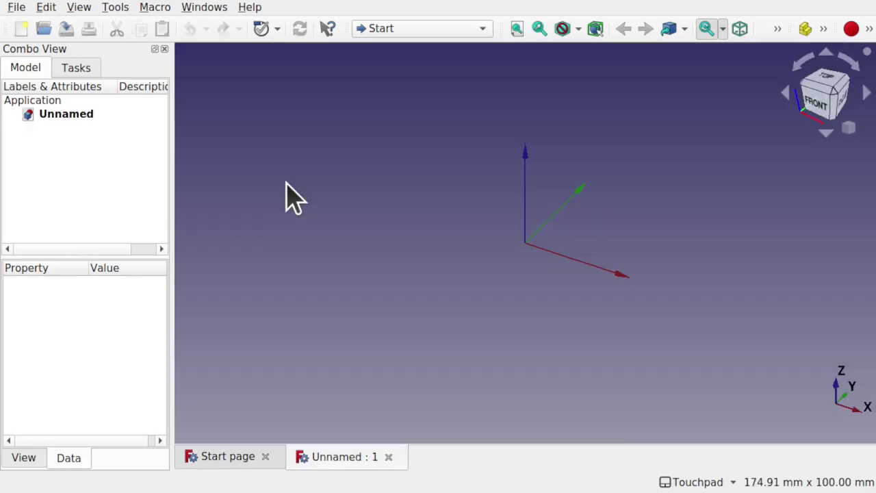
pyautogui.click(49, 7)
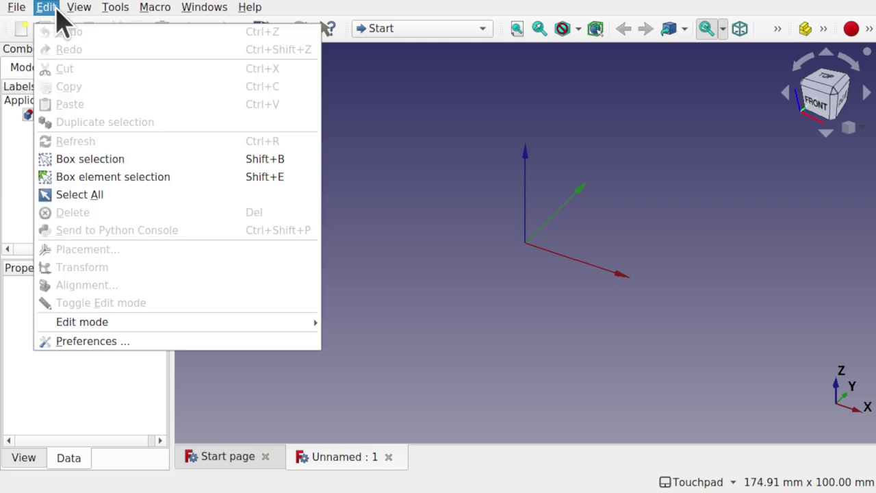
pyautogui.moveTo(78, 9)
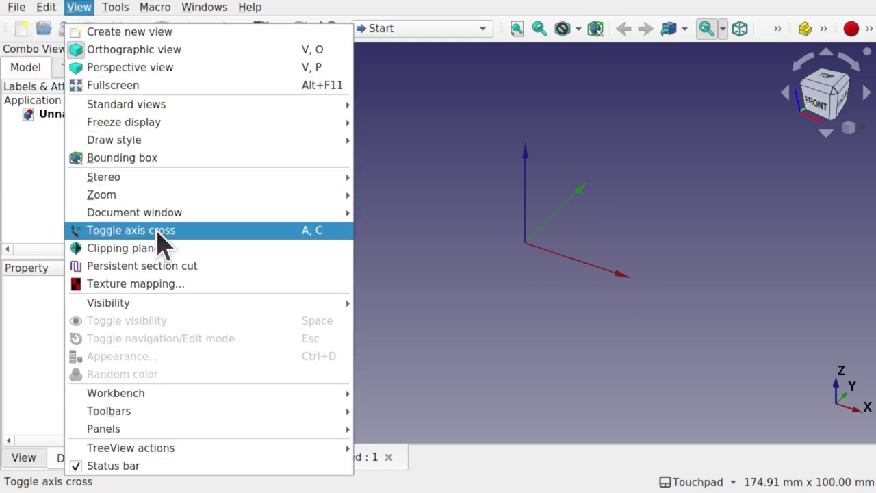
pyautogui.click(484, 308)
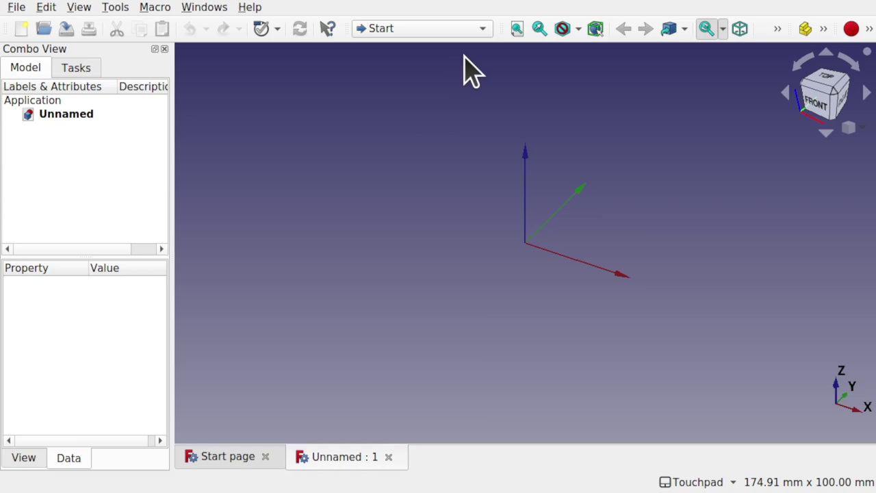
# - Switch to the Sketcher workbench and create a new sketch on the XY-Plane
pyautogui.click(428, 30)
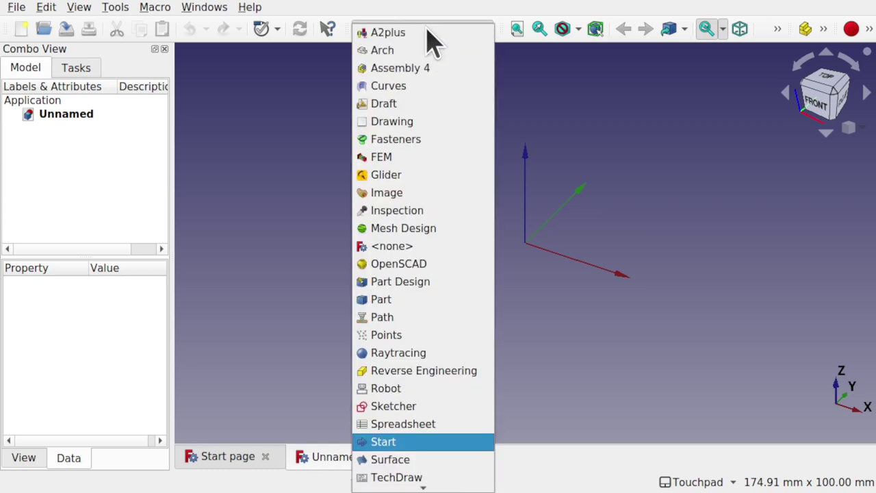
pyautogui.click(445, 408)
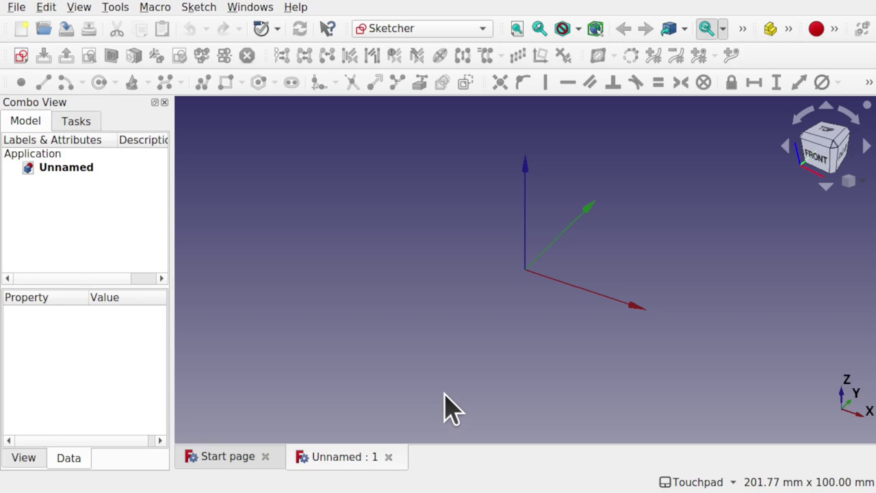
pyautogui.click(22, 56)
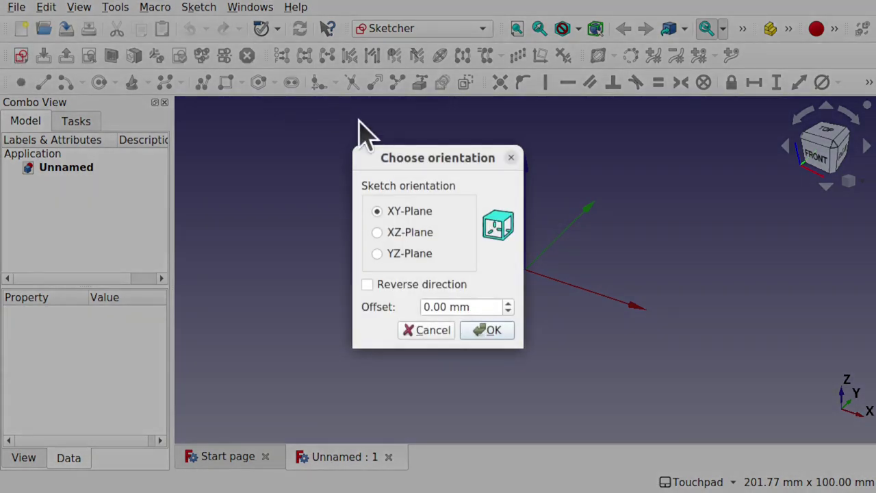
pyautogui.click(479, 334)
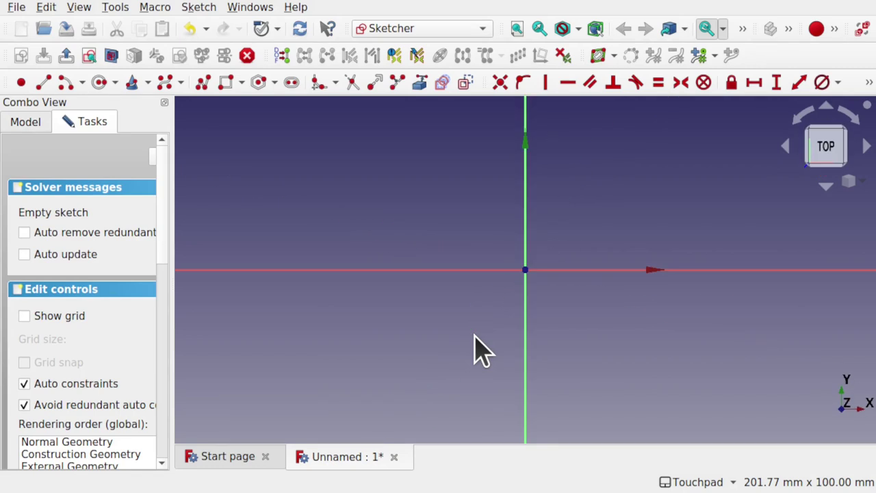
# - Draw a centred rectangle in the sketch, placed left of the origin
pyautogui.click(226, 80)
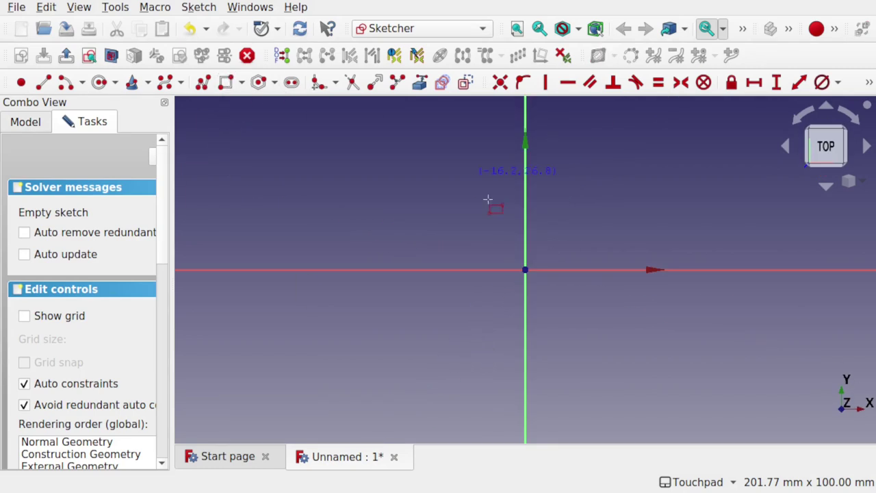
pyautogui.click(241, 82)
pyautogui.click(251, 121)
pyautogui.click(392, 196)
pyautogui.click(563, 294)
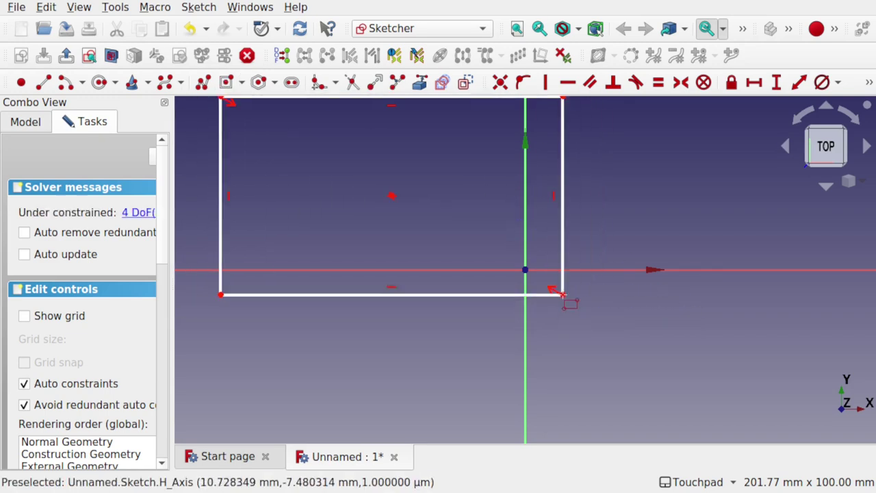
pyautogui.press('Escape')
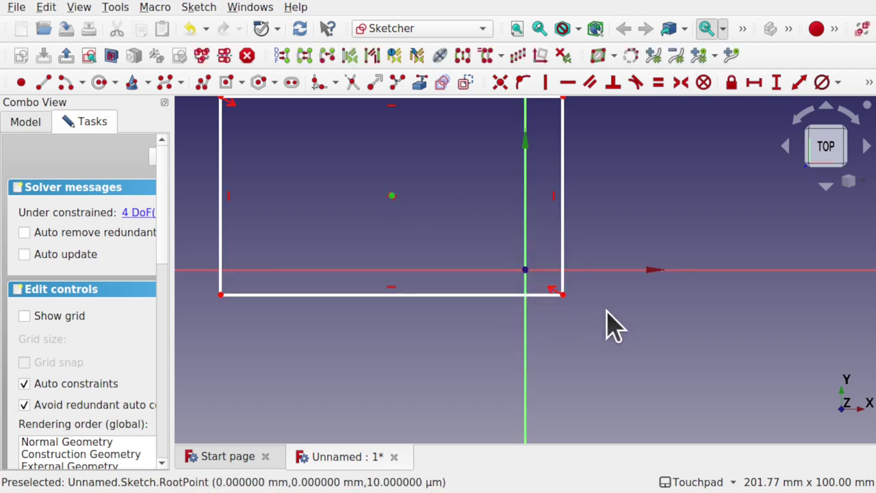
# - Constrain the rectangle's centre coincident with the origin, leaving 2 degrees of freedom
pyautogui.moveTo(557, 289)
pyautogui.keyDown('alt'); pyautogui.mouseDown()
pyautogui.moveTo(539, 215)
pyautogui.moveTo(550, 251)
pyautogui.moveTo(571, 249)
pyautogui.moveTo(540, 293)
pyautogui.mouseUp(); pyautogui.keyUp('alt')
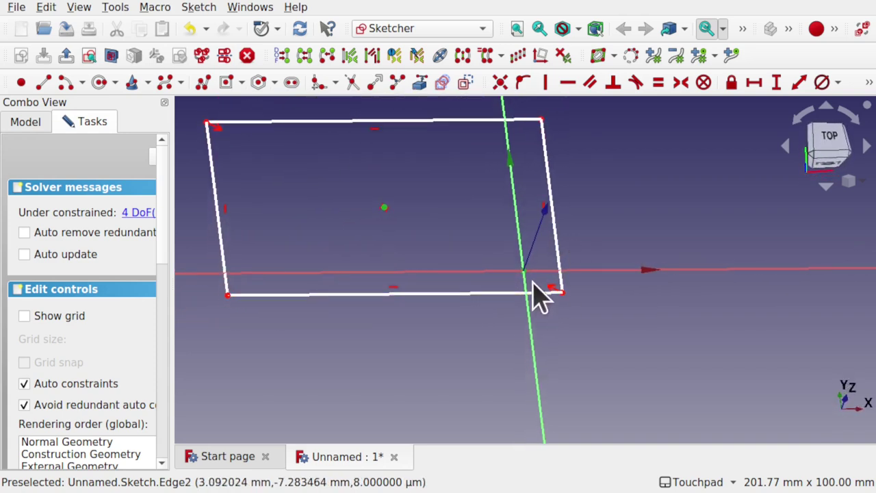
pyautogui.scroll(8, 541, 294)
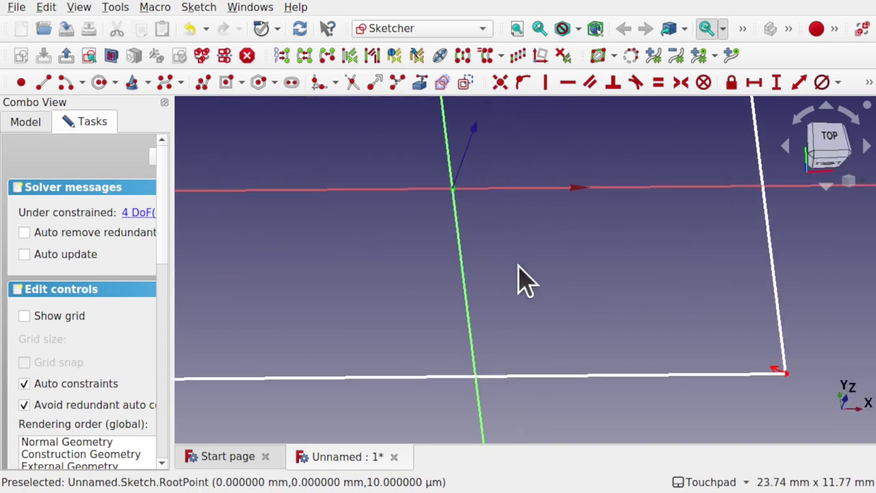
pyautogui.scroll(-5, 524, 280)
pyautogui.scroll(-1, 524, 280)
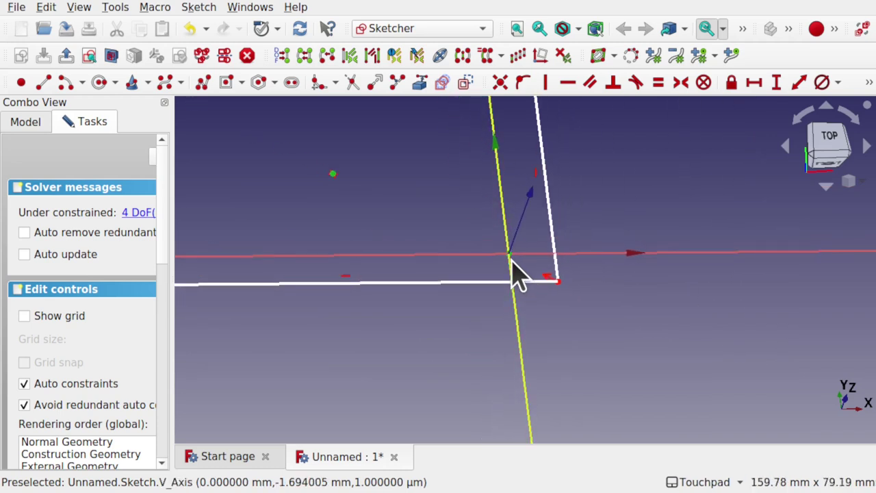
pyautogui.click(505, 87)
pyautogui.scroll(-4, 510, 291)
pyautogui.scroll(2, 504, 305)
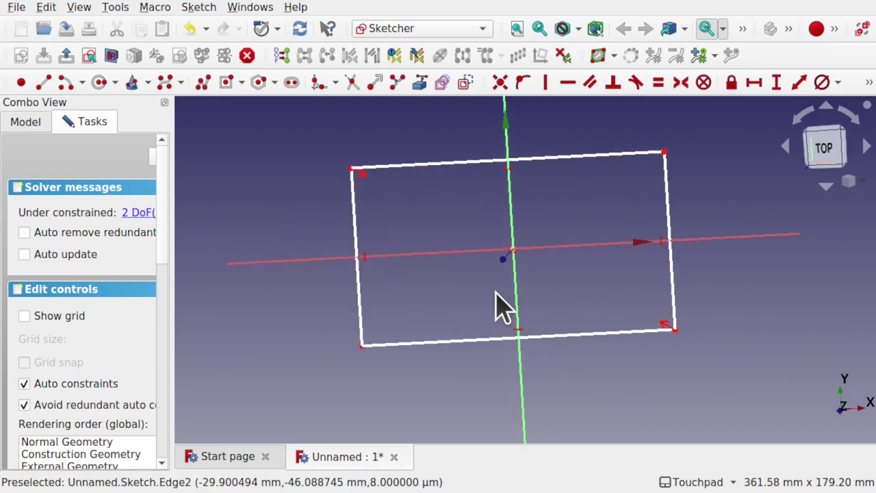
pyautogui.click(563, 156)
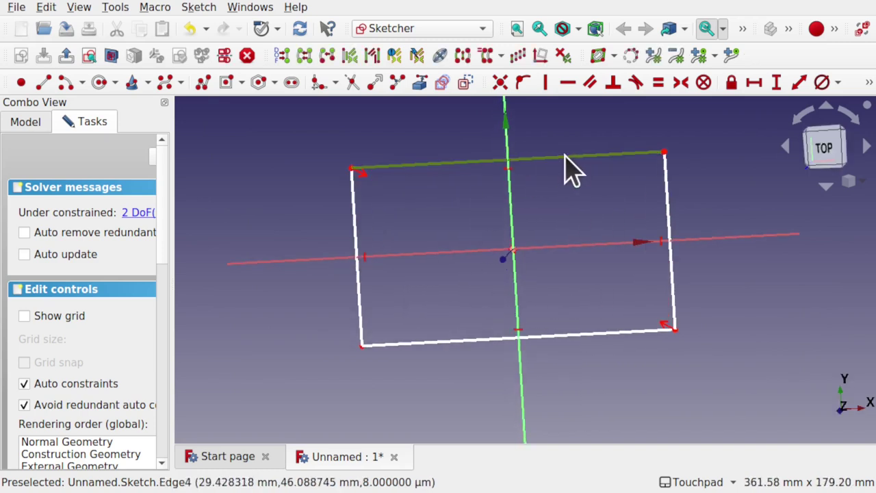
# - Constrain the rectangle's top edge to a 31 mm width
pyautogui.click(755, 82)
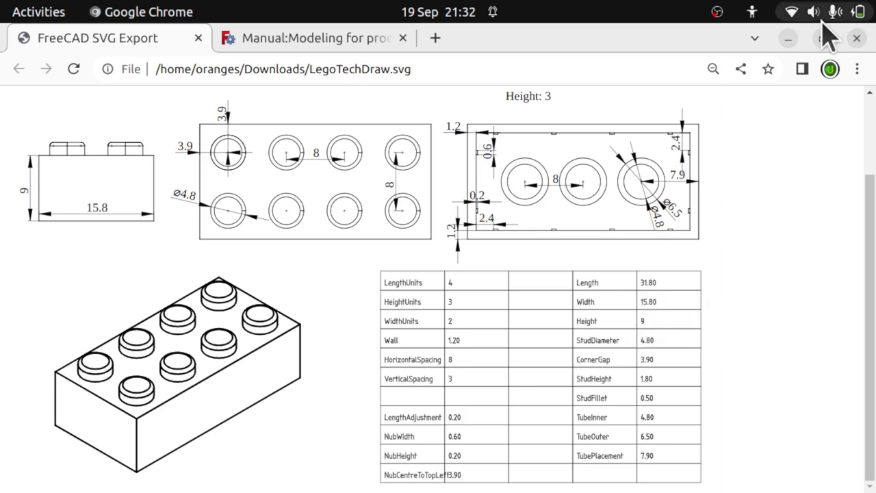
pyautogui.click(788, 39)
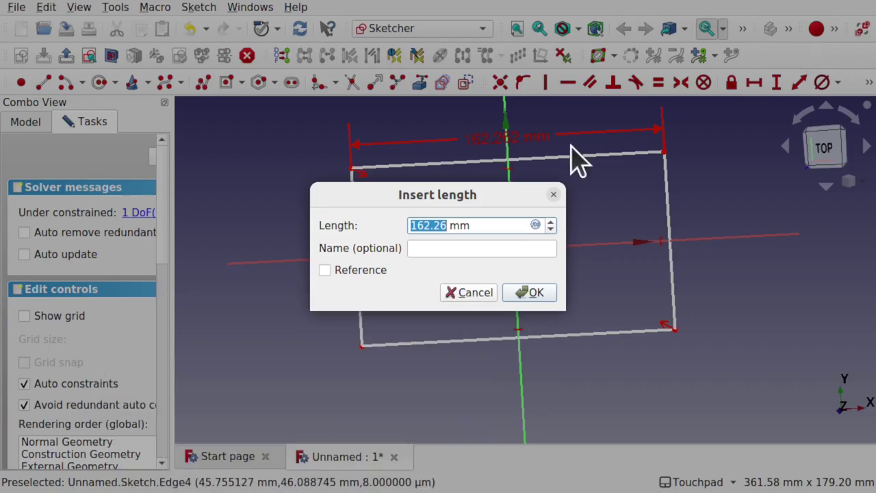
pyautogui.write('31')
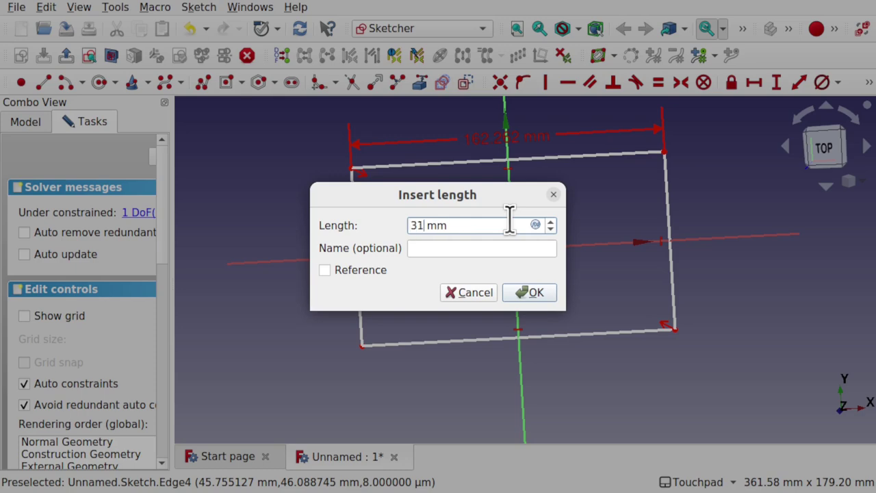
pyautogui.press('Return')
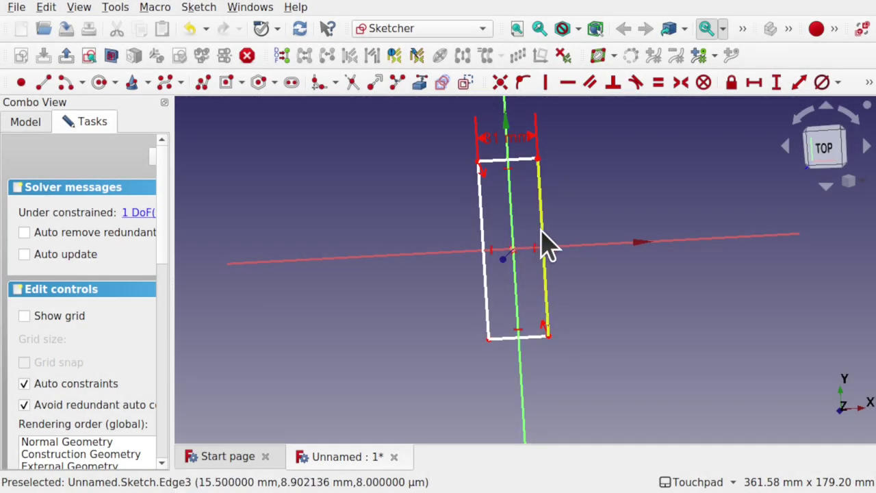
# - Constrain the right edge to 15 mm high and place that dimension outside the rectangle
pyautogui.click(547, 247)
pyautogui.click(773, 81)
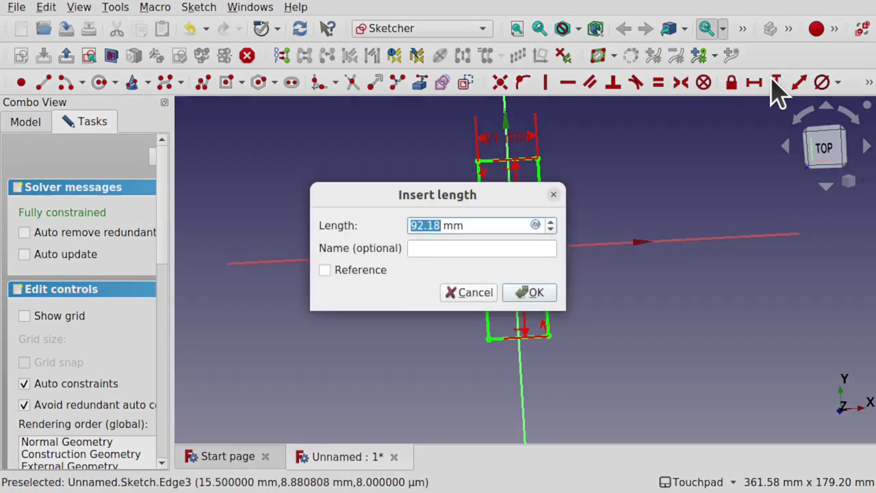
pyautogui.write('15')
pyautogui.press('Return')
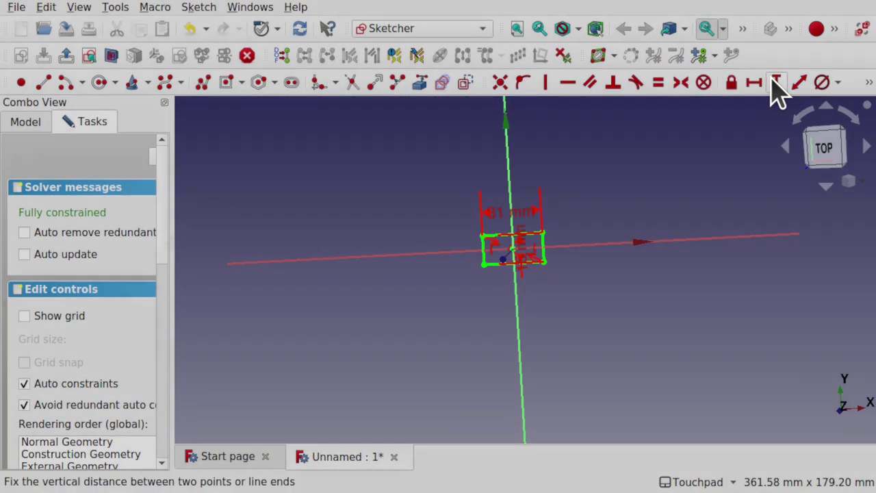
pyautogui.scroll(6, 510, 250)
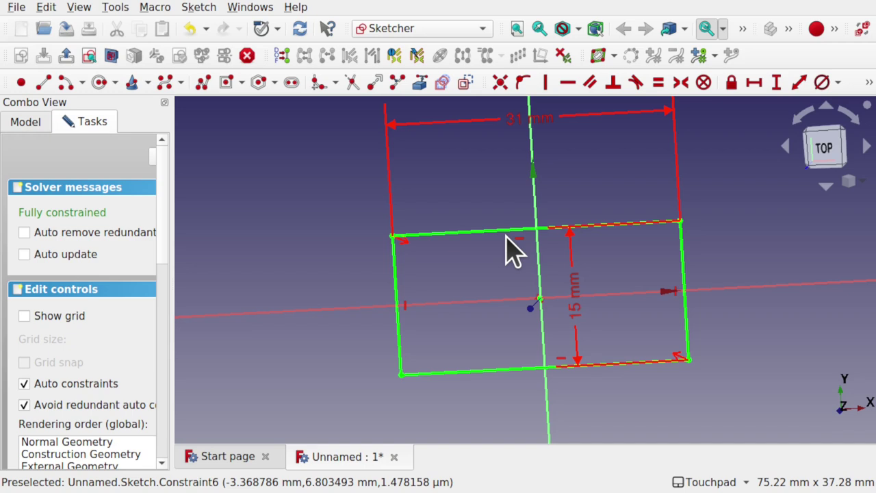
pyautogui.moveTo(601, 333); pyautogui.dragTo(734, 295)
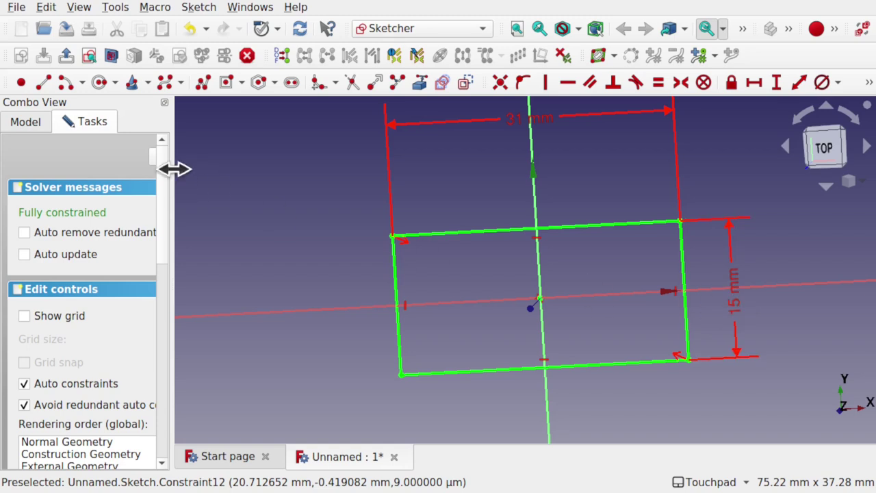
pyautogui.moveTo(174, 169); pyautogui.dragTo(260, 172)
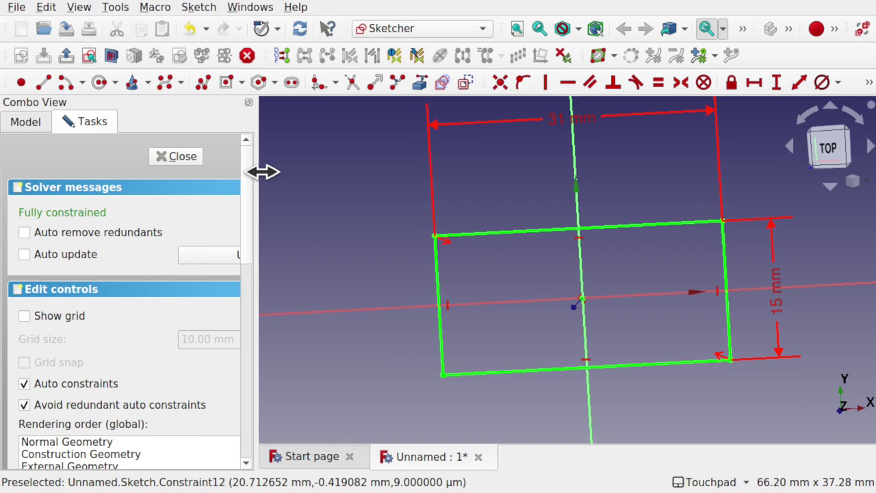
# - Close the sketch, switch to the Spreadsheet workbench and create a new spreadsheet
pyautogui.click(177, 164)
pyautogui.scroll(5, 557, 304)
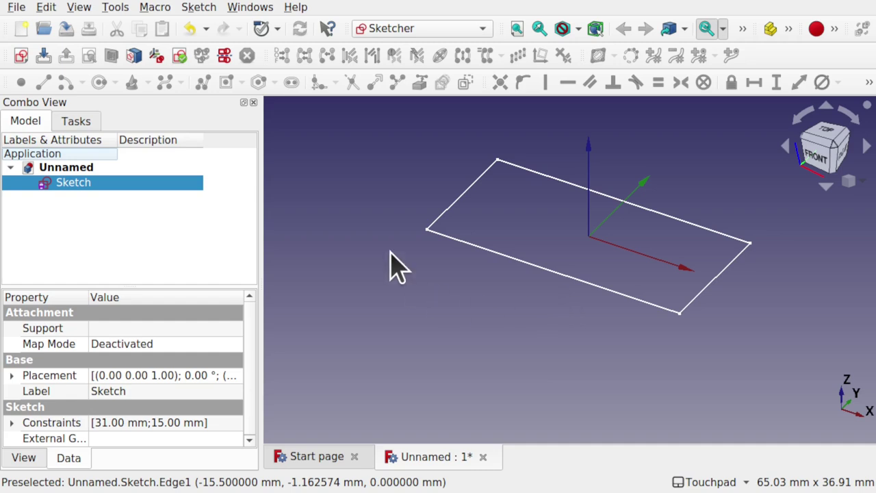
pyautogui.click(393, 30)
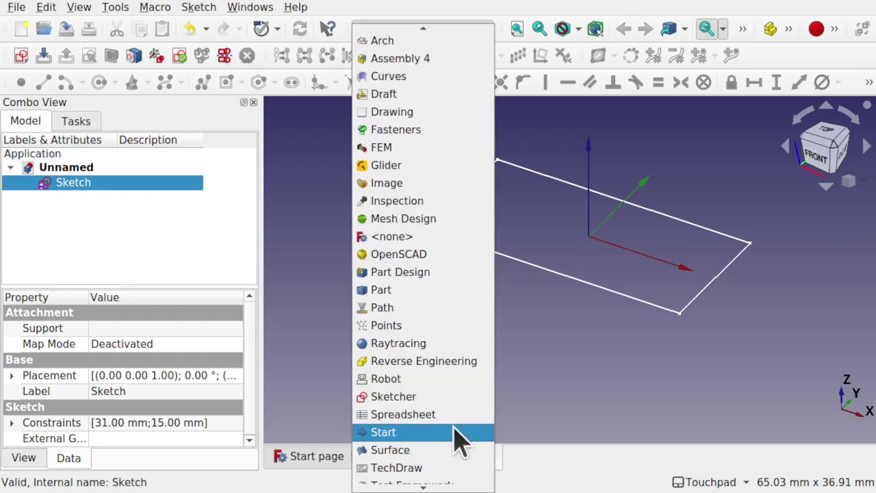
pyautogui.click(455, 414)
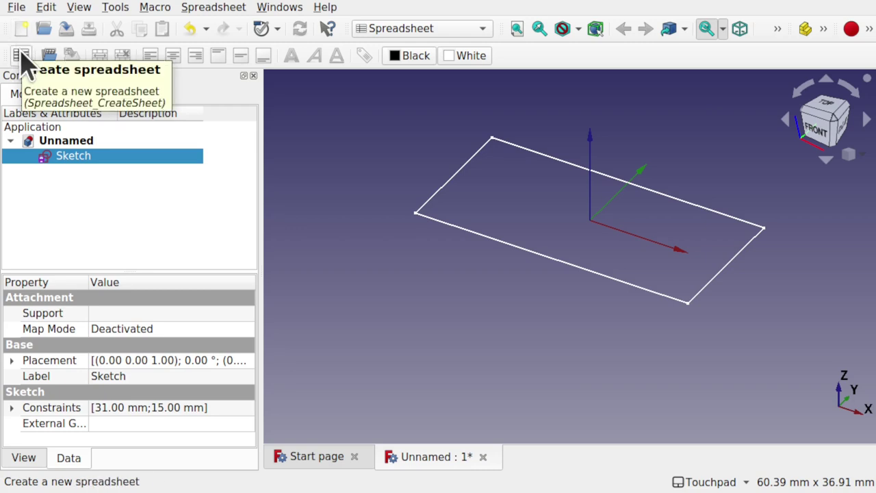
pyautogui.click(227, 9)
pyautogui.click(252, 33)
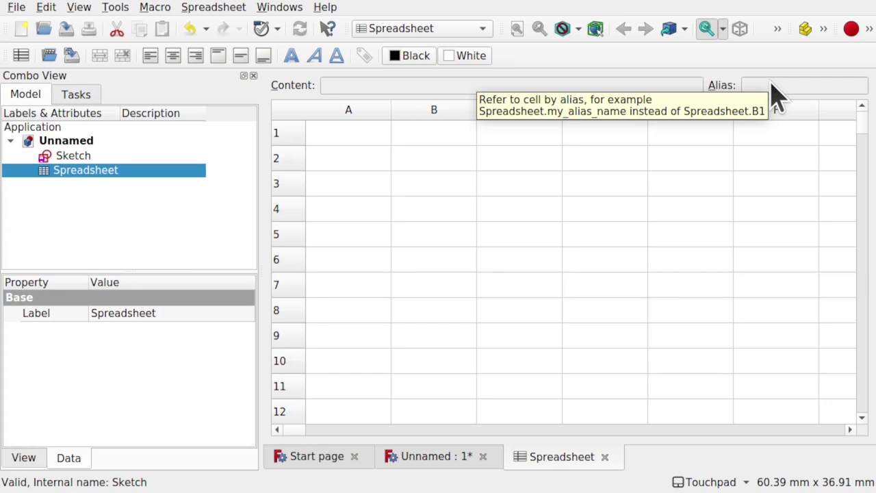
# - Label cells A1–A3 LengthUnits, HeightUnits and WidthUnits
pyautogui.click(359, 140)
pyautogui.doubleClick(356, 140)
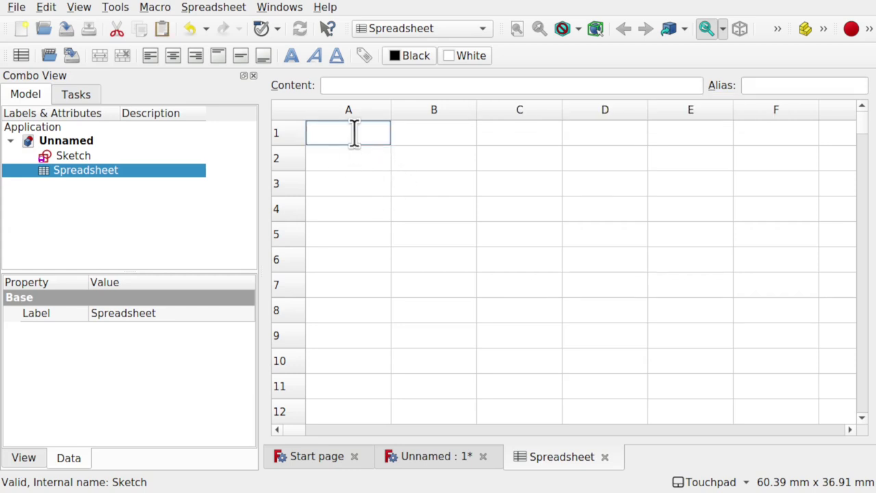
pyautogui.press('Escape')
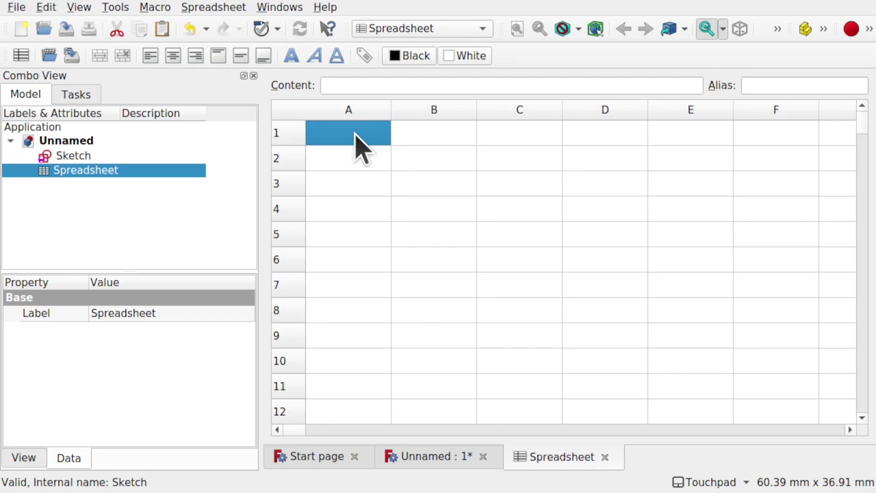
pyautogui.doubleClick(355, 134)
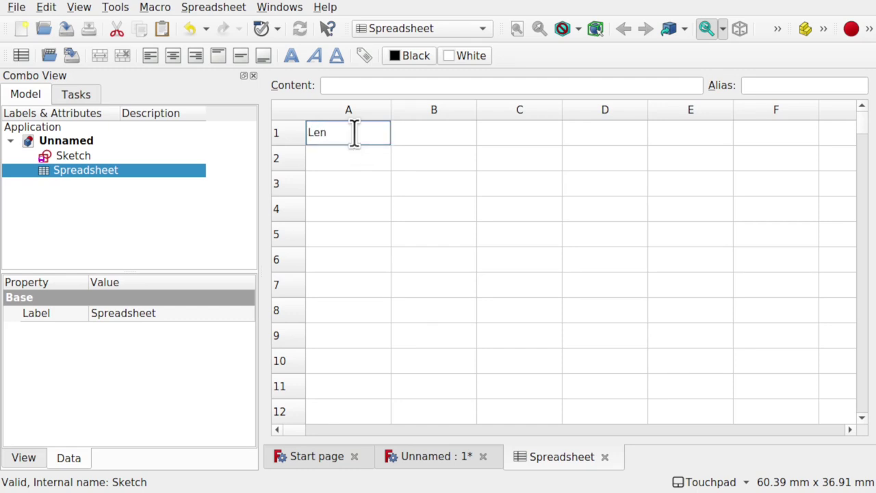
pyautogui.press('Return')
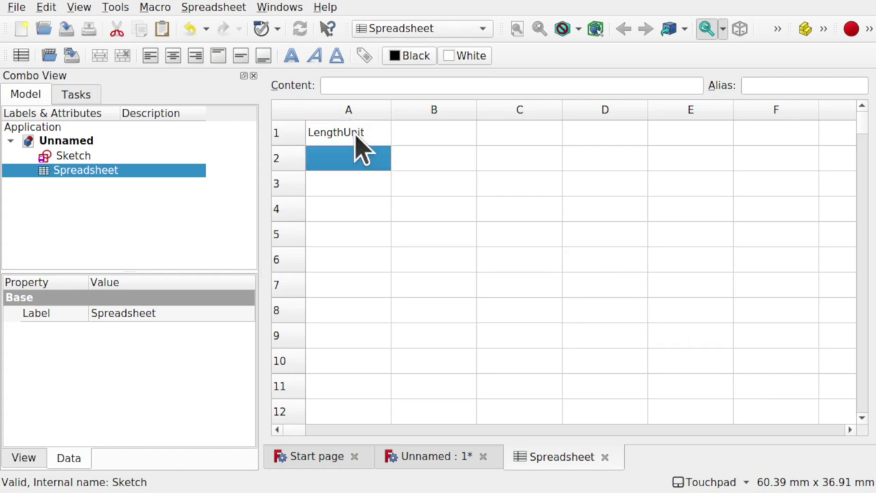
pyautogui.click(354, 133)
pyautogui.doubleClick(376, 133)
pyautogui.click(376, 132)
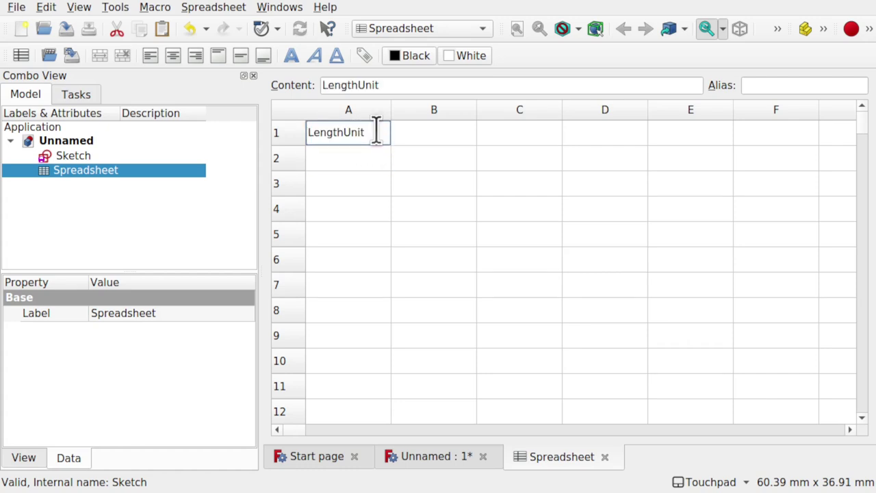
pyautogui.click(344, 160)
pyautogui.doubleClick(343, 158)
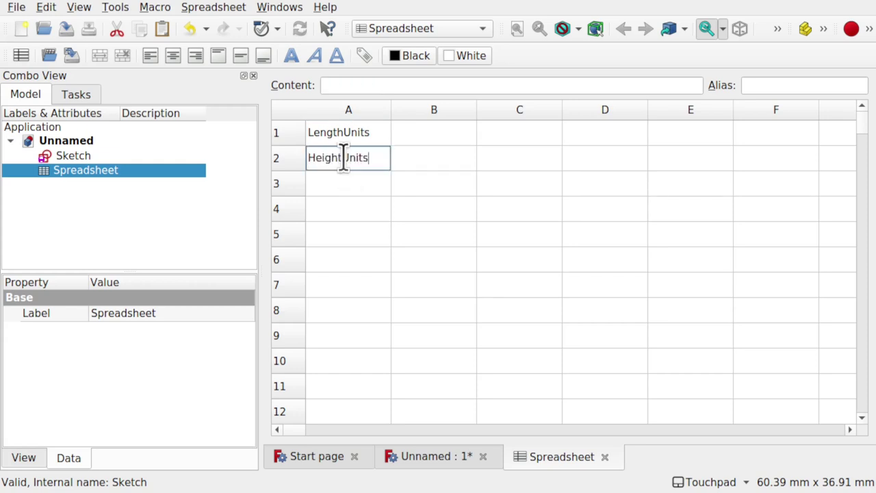
pyautogui.press('Return')
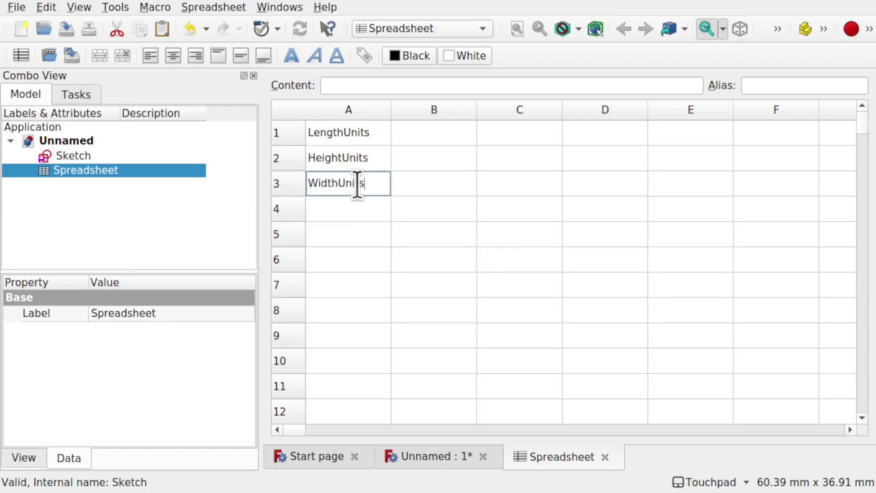
pyautogui.click(369, 211)
# - Add HorizontalSpacing and VerticalSpacing in A4–A5 and widen column A to fit
pyautogui.doubleClick(368, 210)
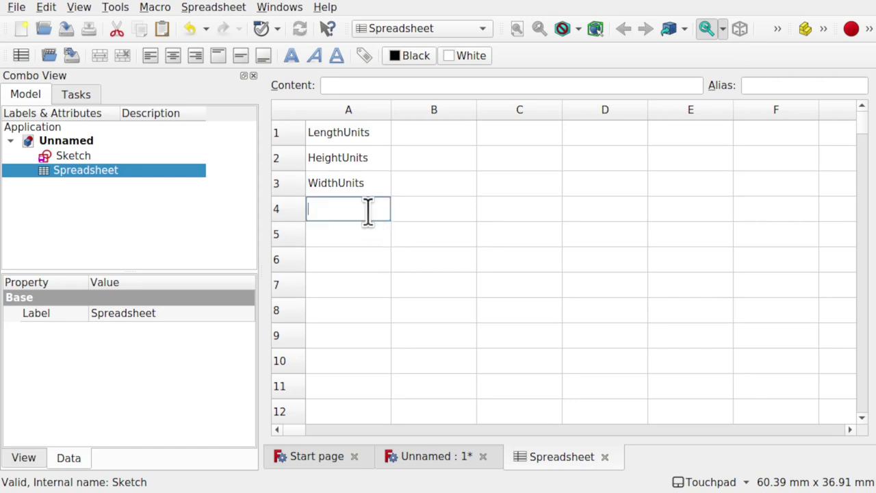
pyautogui.write('HorizontalSpacing')
pyautogui.doubleClick(334, 232)
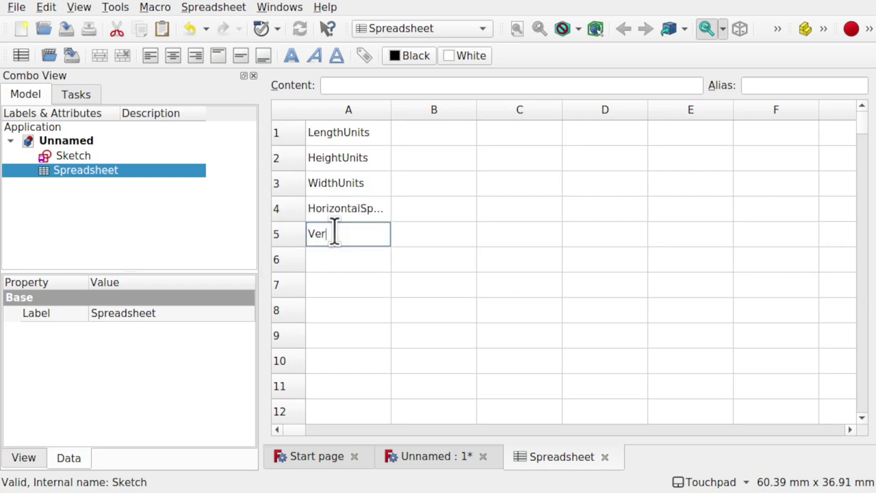
pyautogui.write('VerticalSpacing')
pyautogui.click(329, 286)
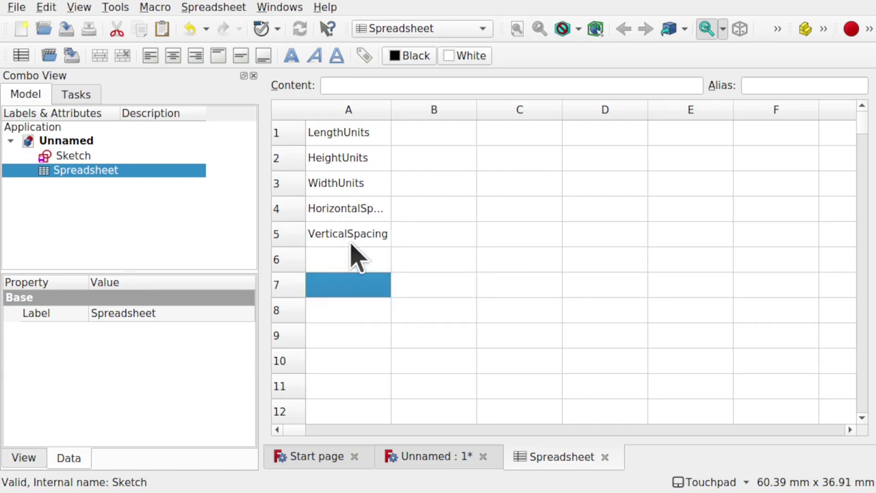
pyautogui.moveTo(391, 115); pyautogui.dragTo(412, 117)
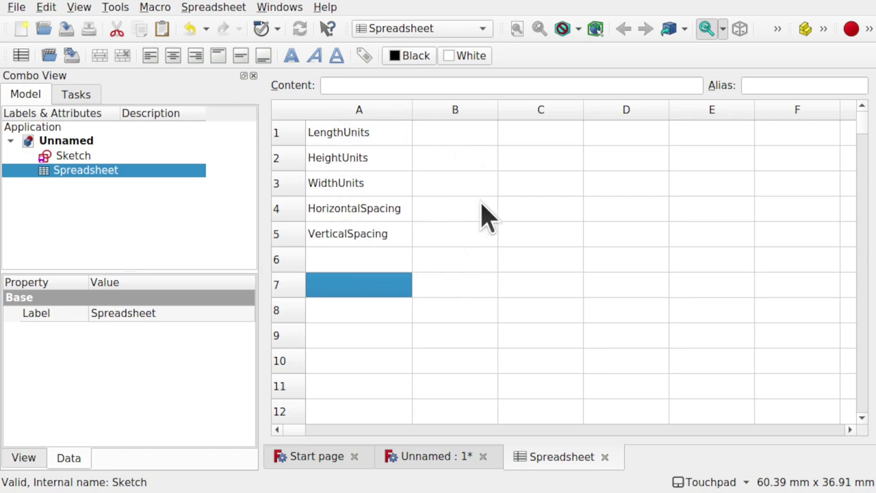
pyautogui.click(611, 137)
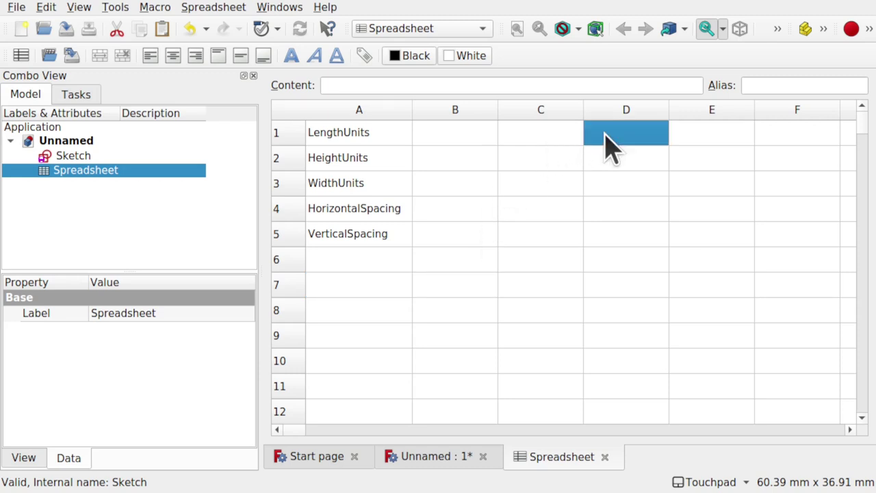
# - Label cells C1–C3 Length, Height and Width
pyautogui.click(553, 140)
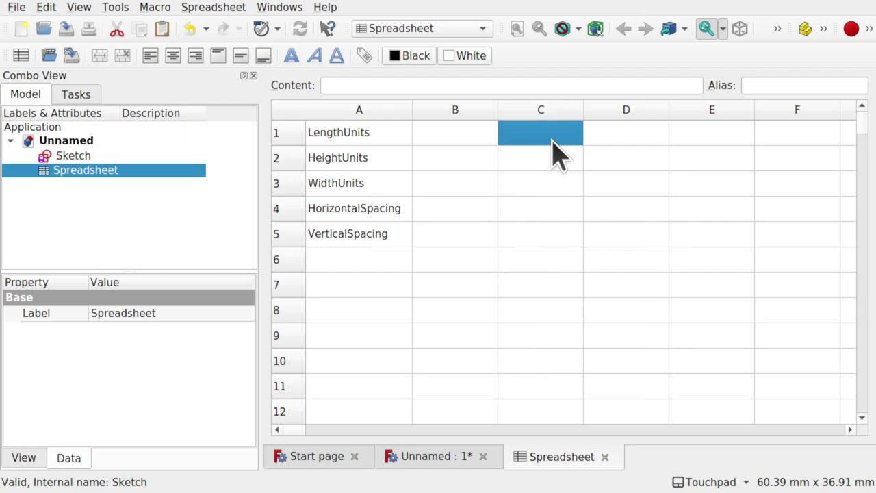
pyautogui.write('Length')
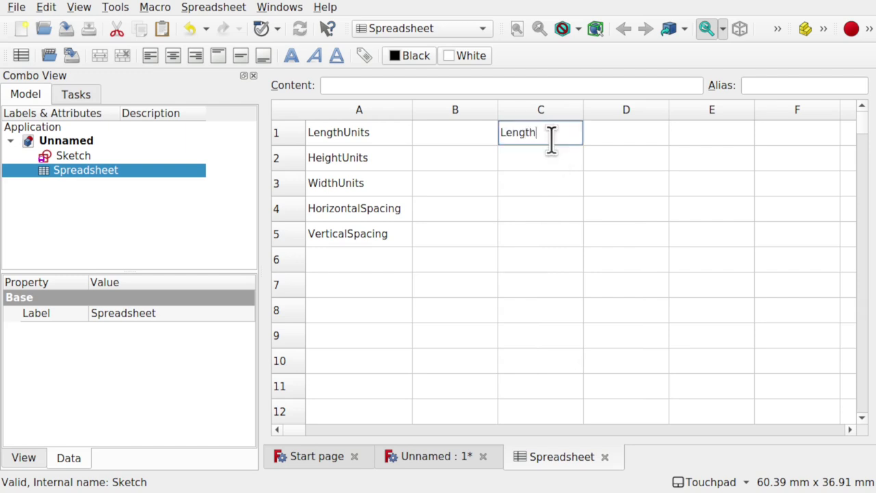
pyautogui.click(546, 163)
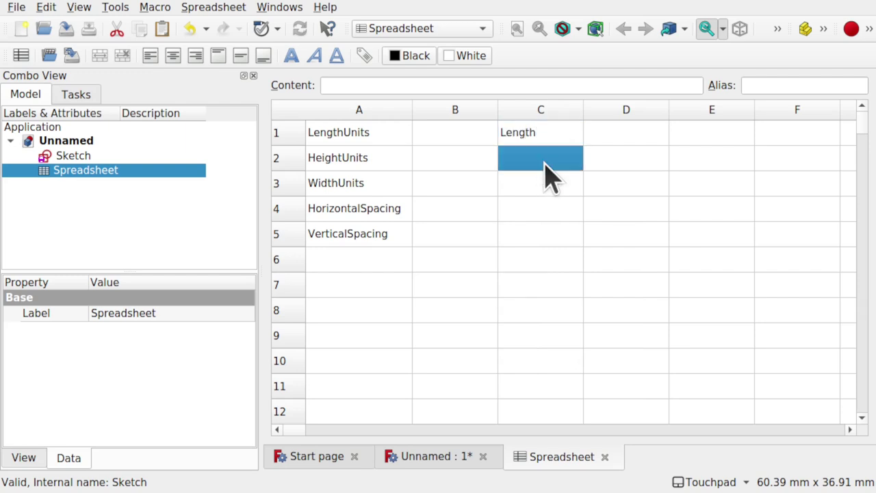
pyautogui.write('Height')
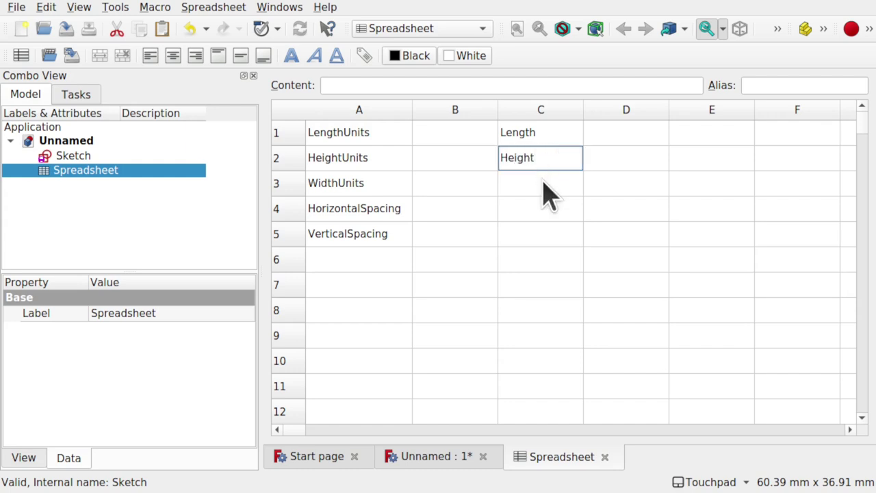
pyautogui.click(546, 182)
pyautogui.write('Width')
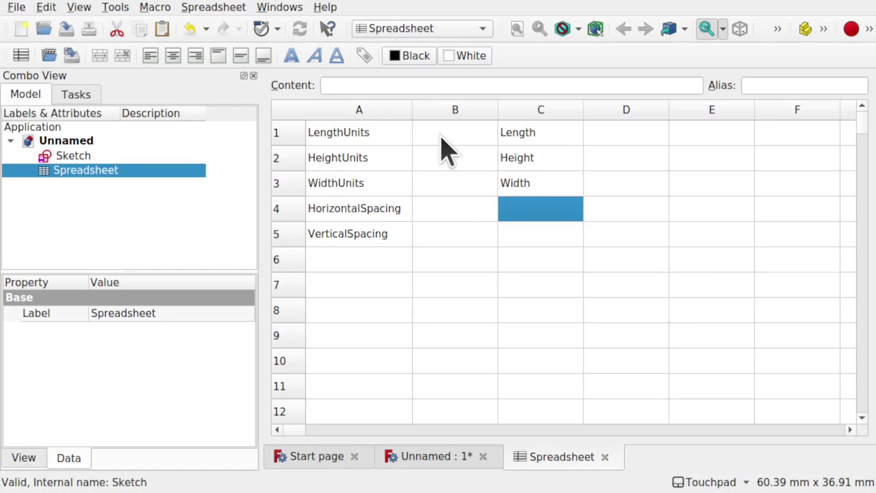
# - Enter the values 4, 3, 2, 8 and 3 in cells B1–B5
pyautogui.doubleClick(441, 133)
pyautogui.write('4')
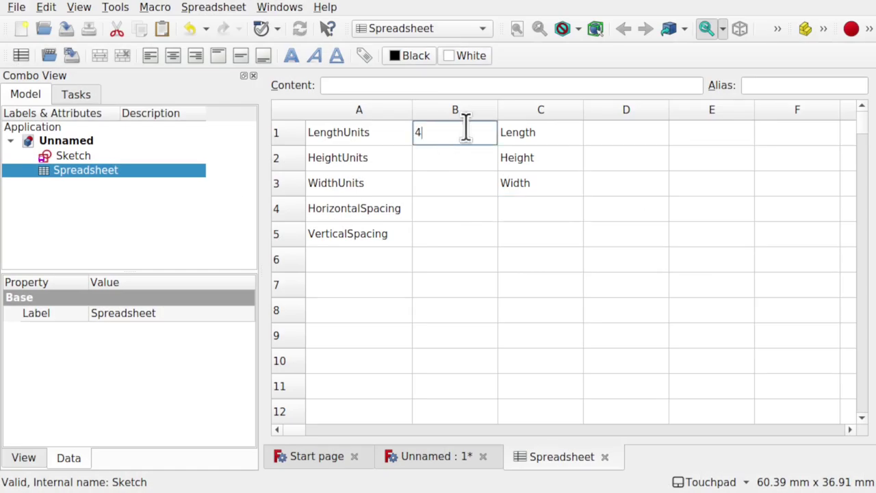
pyautogui.doubleClick(455, 157)
pyautogui.write('3')
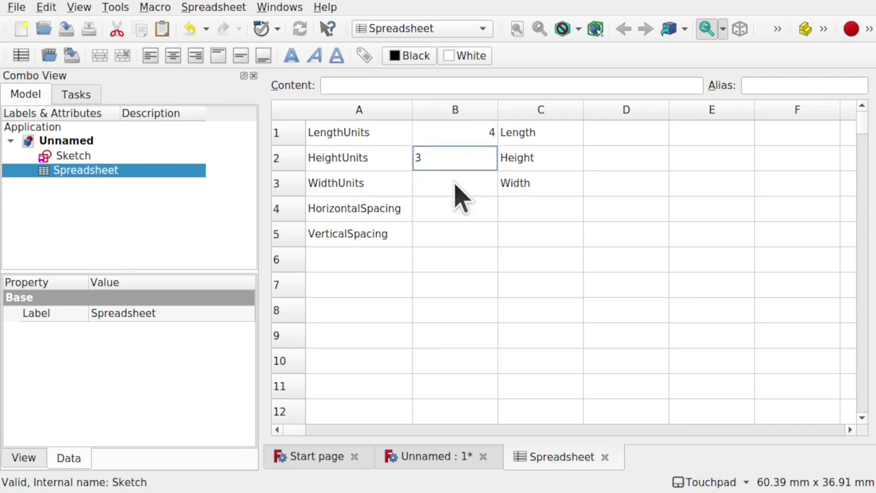
pyautogui.click(457, 195)
pyautogui.doubleClick(455, 183)
pyautogui.write('2')
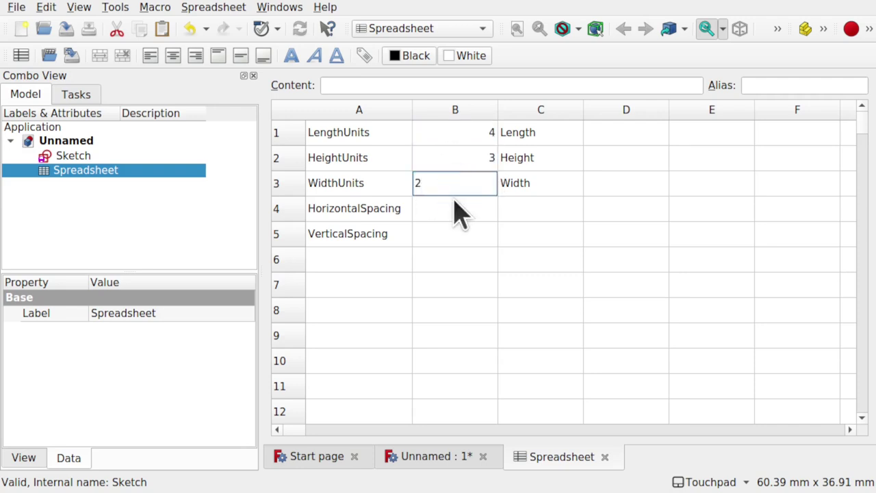
pyautogui.click(460, 212)
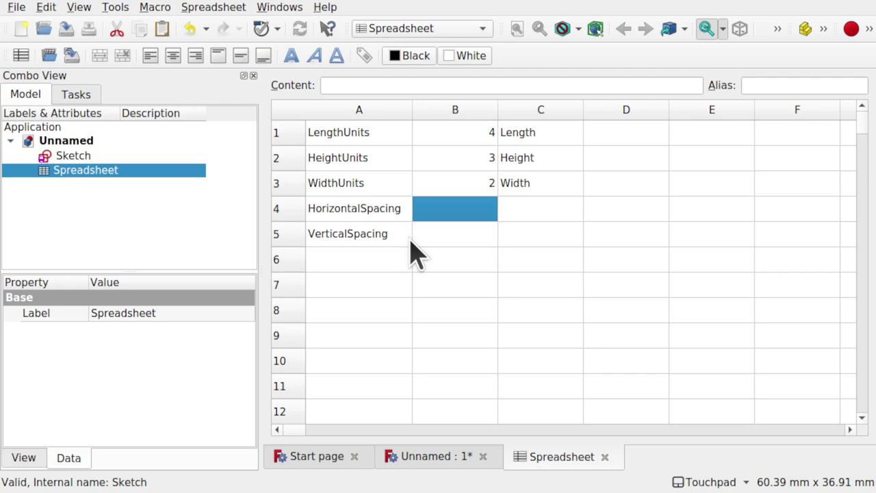
pyautogui.doubleClick(437, 213)
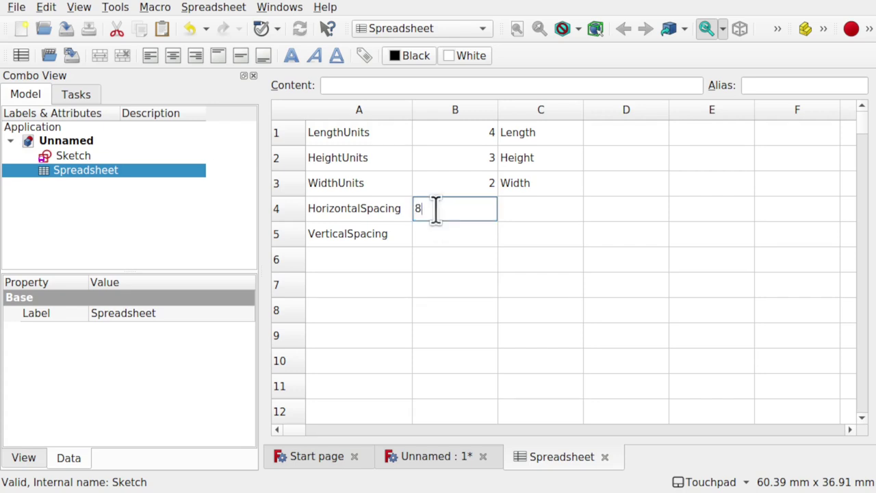
pyautogui.click(463, 237)
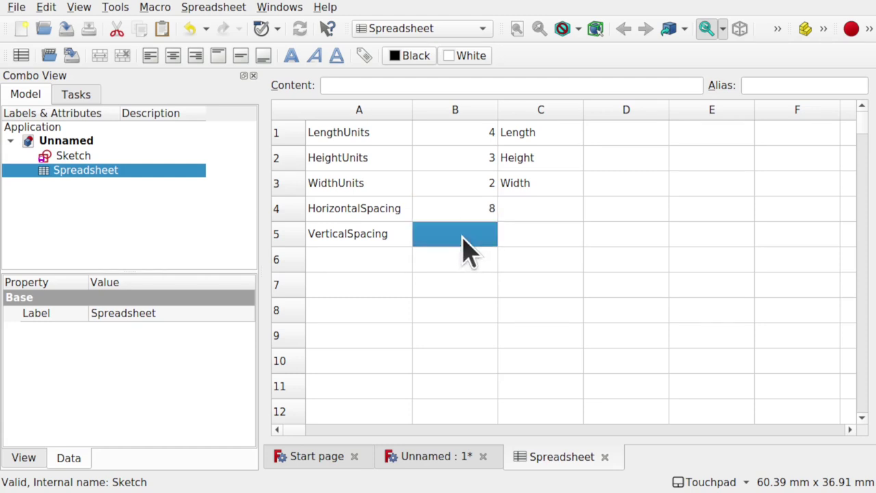
pyautogui.doubleClick(463, 237)
pyautogui.write('3')
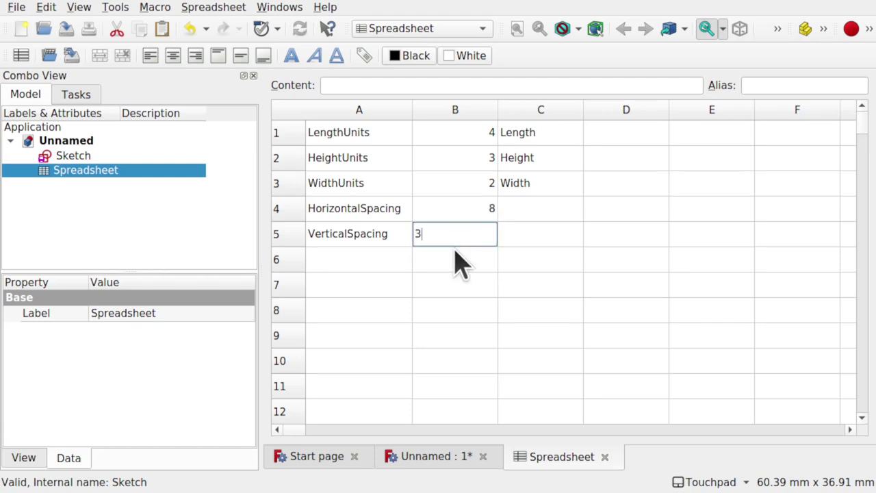
pyautogui.press('Return')
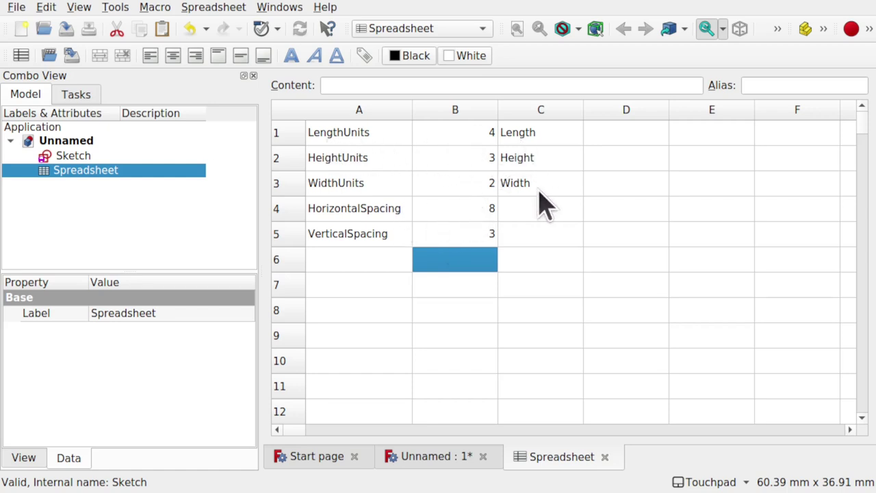
# - Alias cell B1 as LengthUnits using the label copied from A1
pyautogui.click(448, 132)
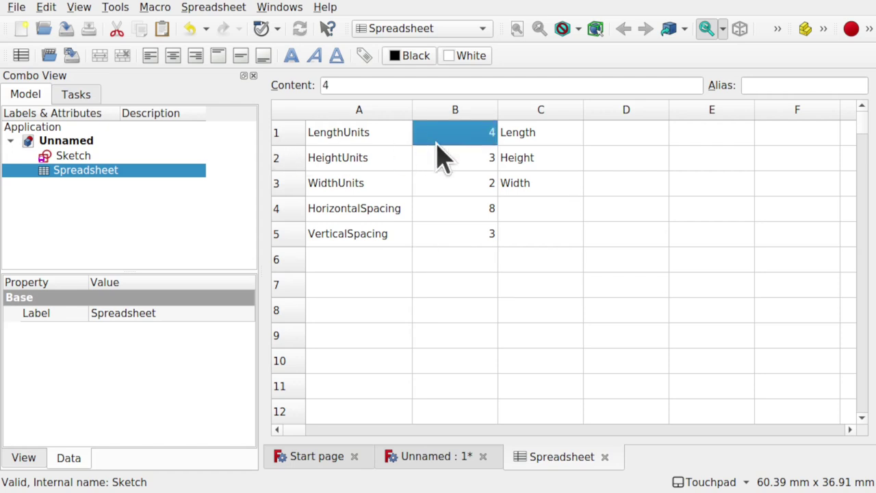
pyautogui.click(790, 84)
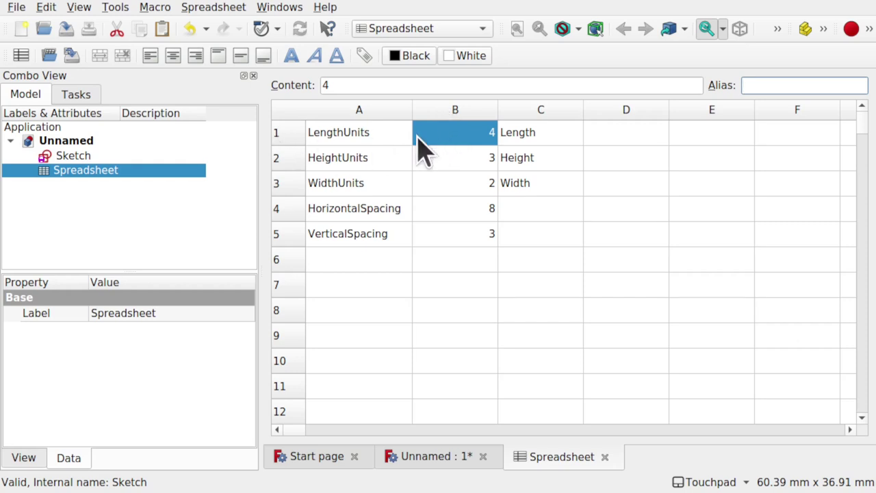
pyautogui.click(378, 133)
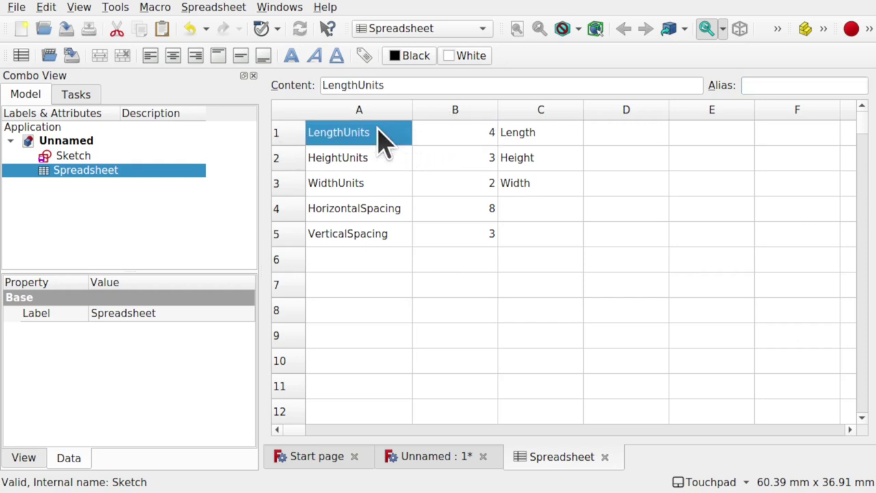
pyautogui.doubleClick(342, 131)
pyautogui.hotkey('ctrl', 'c')
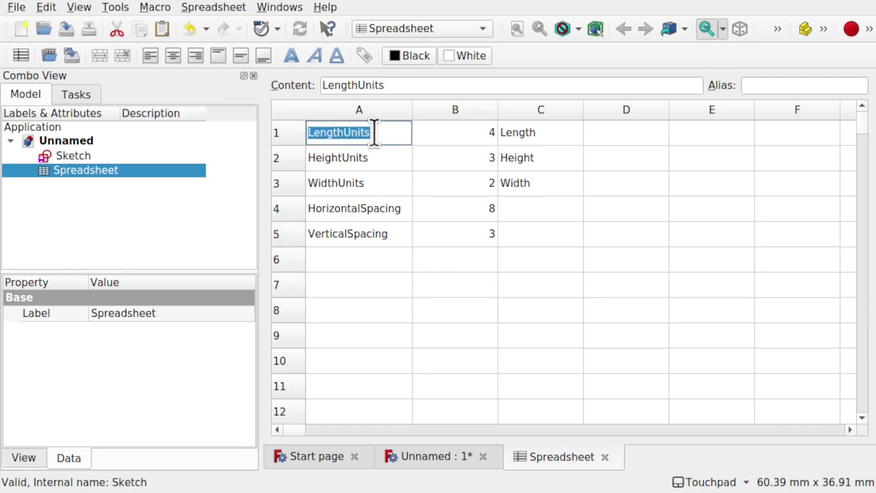
pyautogui.click(469, 137)
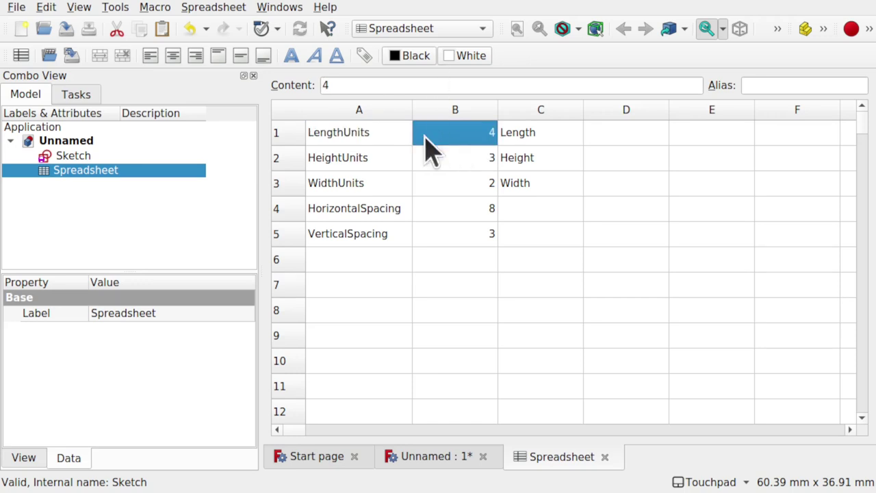
pyautogui.click(785, 86)
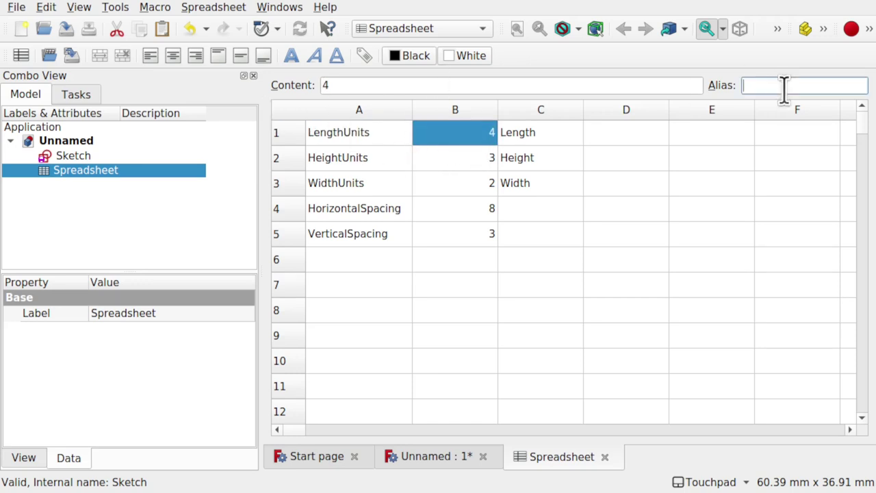
pyautogui.hotkey('ctrl', 'v')
pyautogui.click(475, 162)
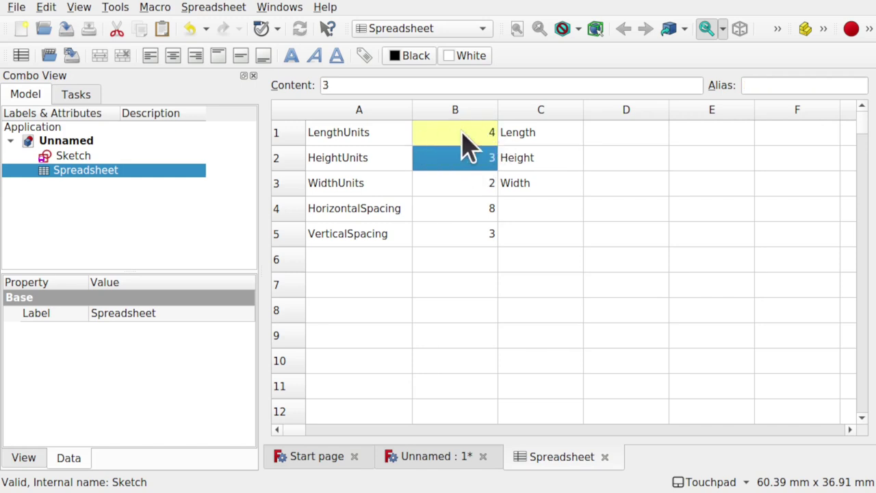
pyautogui.click(465, 137)
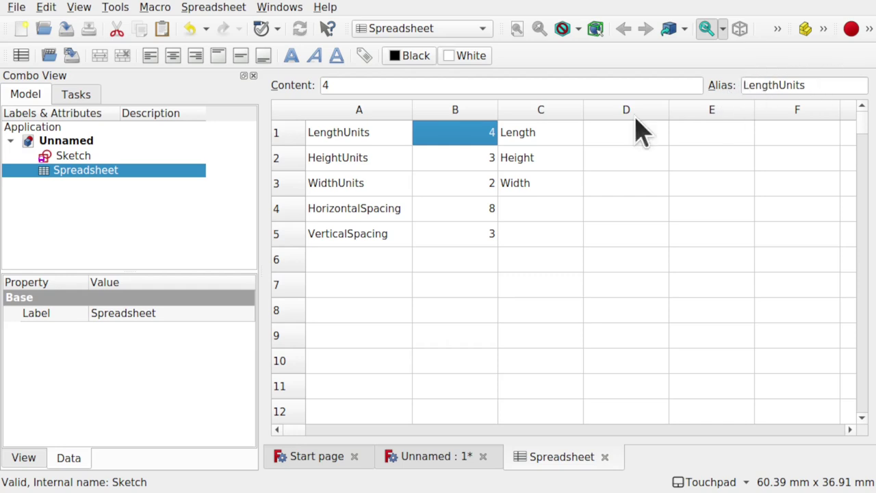
pyautogui.click(463, 157)
# - Alias B2 as HeightUnits and B3 as WidthUnits
pyautogui.click(387, 164)
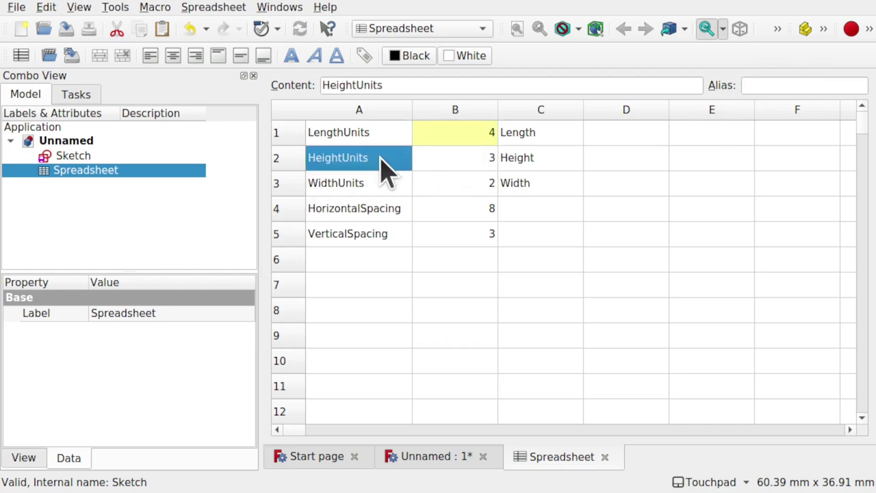
pyautogui.click(380, 158)
pyautogui.hotkey('ctrl', 'c')
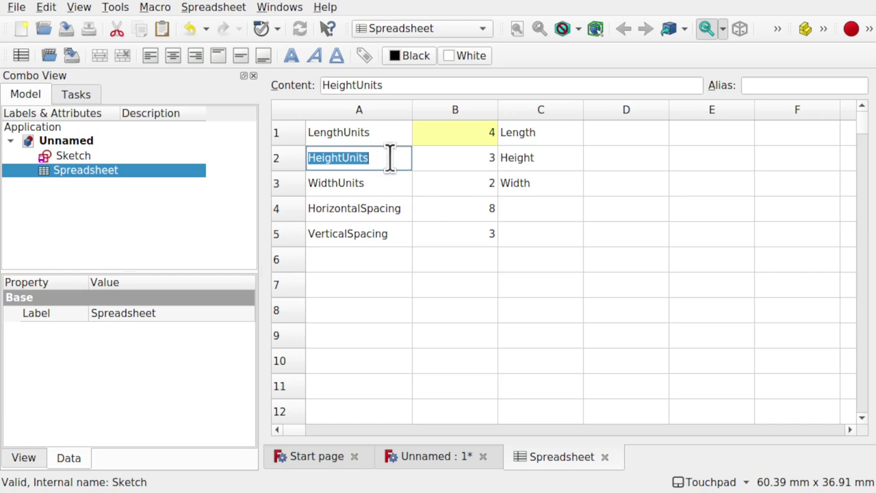
pyautogui.click(462, 164)
pyautogui.click(778, 86)
pyautogui.hotkey('ctrl', 'v')
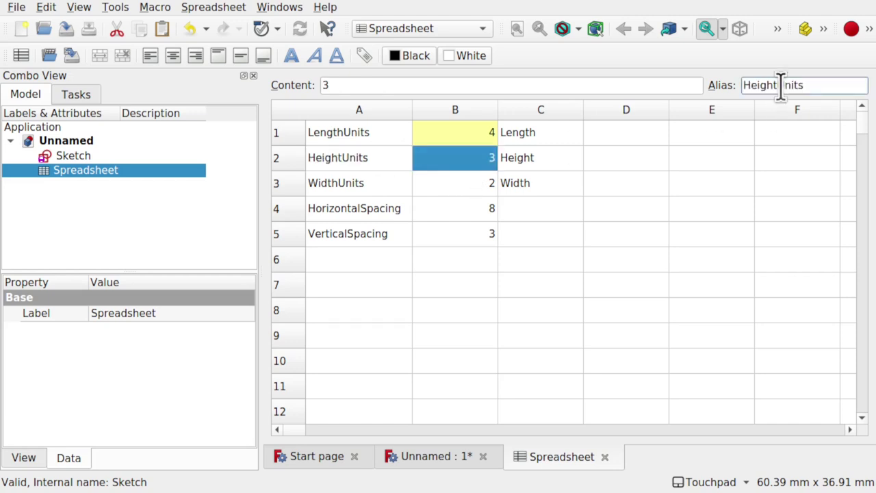
pyautogui.click(452, 183)
pyautogui.click(373, 184)
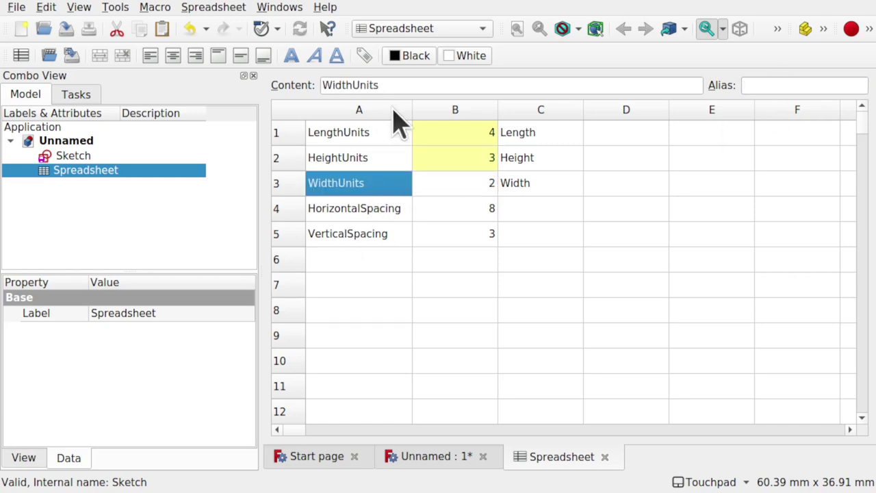
pyautogui.doubleClick(366, 85)
pyautogui.hotkey('ctrl', 'c')
pyautogui.click(471, 183)
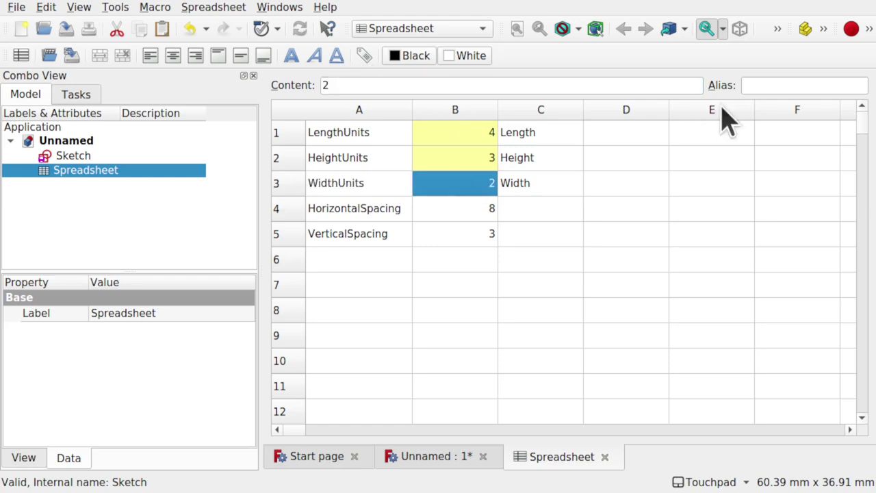
pyautogui.click(773, 86)
pyautogui.hotkey('ctrl', 'v')
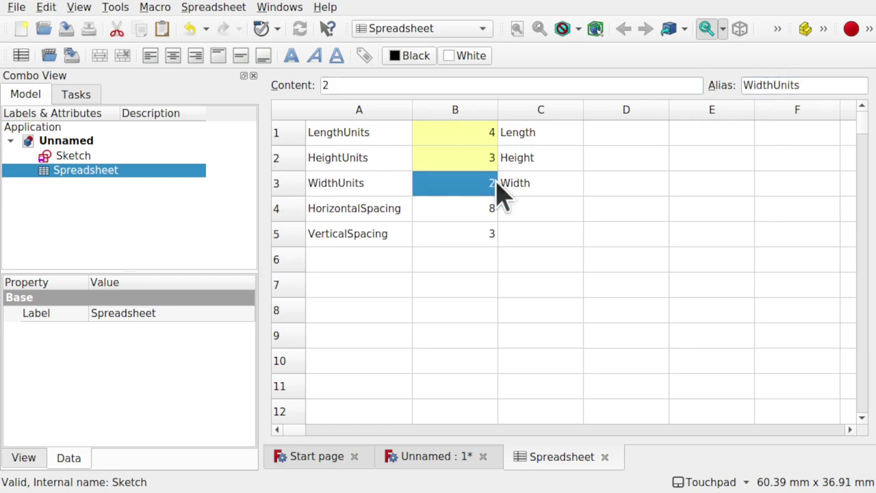
pyautogui.click(442, 208)
# - Alias B4 as HorizontalSpacing and B5 as VerticalSpacing
pyautogui.click(372, 208)
pyautogui.click(369, 209)
pyautogui.hotkey('ctrl', 'c')
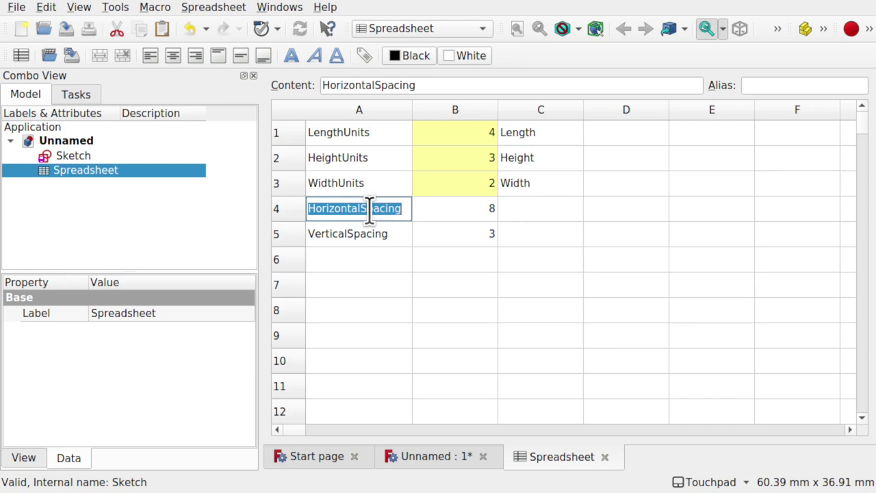
pyautogui.click(458, 212)
pyautogui.click(772, 85)
pyautogui.hotkey('ctrl', 'v')
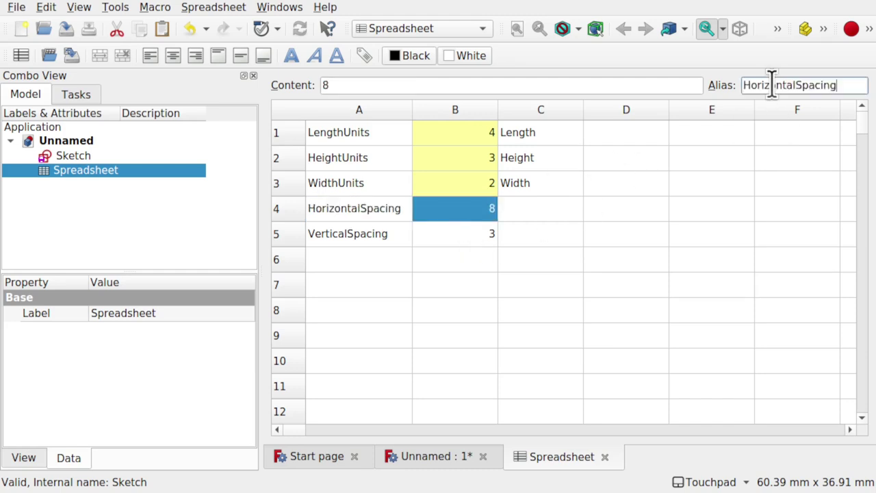
pyautogui.click(454, 236)
pyautogui.doubleClick(388, 237)
pyautogui.hotkey('ctrl', 'c')
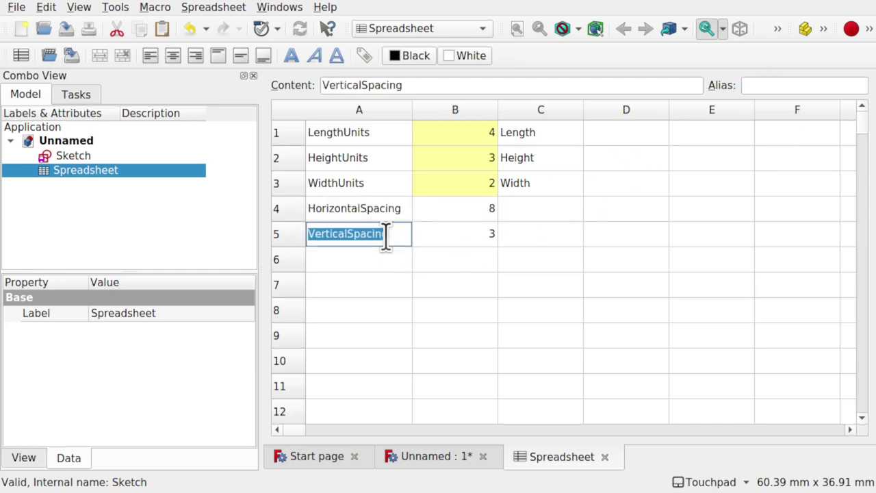
pyautogui.click(477, 240)
pyautogui.click(765, 85)
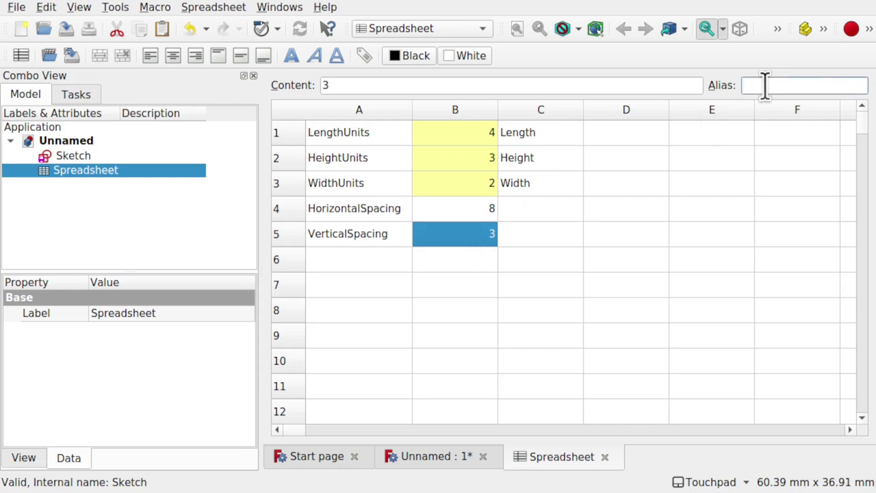
pyautogui.hotkey('ctrl', 'v')
pyautogui.click(466, 261)
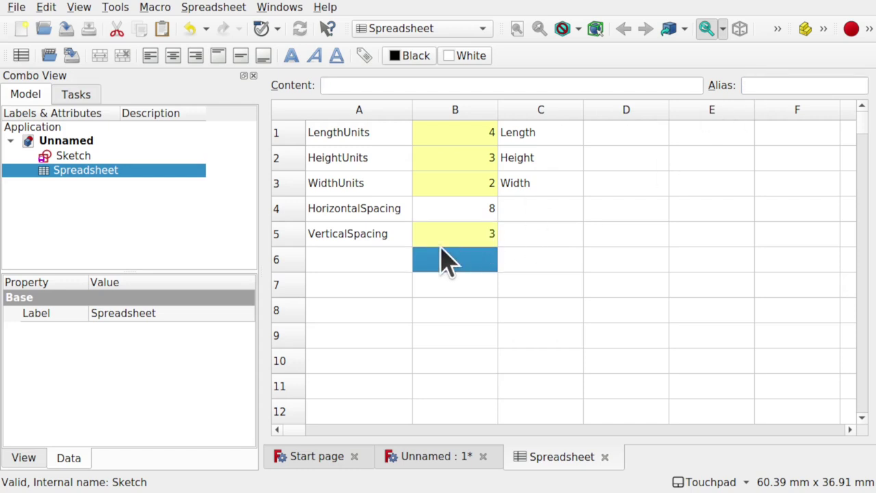
# - Re-enter and confirm HorizontalSpacing as B4's alias
pyautogui.doubleClick(389, 209)
pyautogui.hotkey('ctrl', 'c')
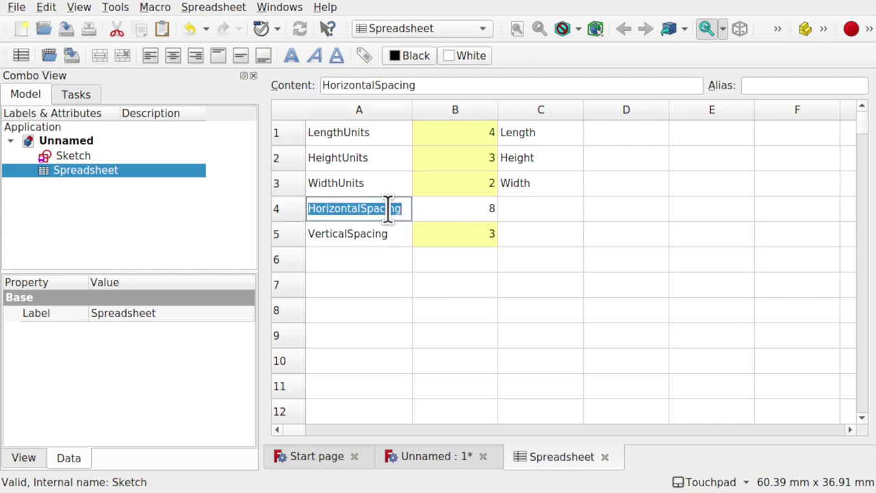
pyautogui.click(473, 216)
pyautogui.click(782, 89)
pyautogui.hotkey('ctrl', 'v')
pyautogui.press('Return')
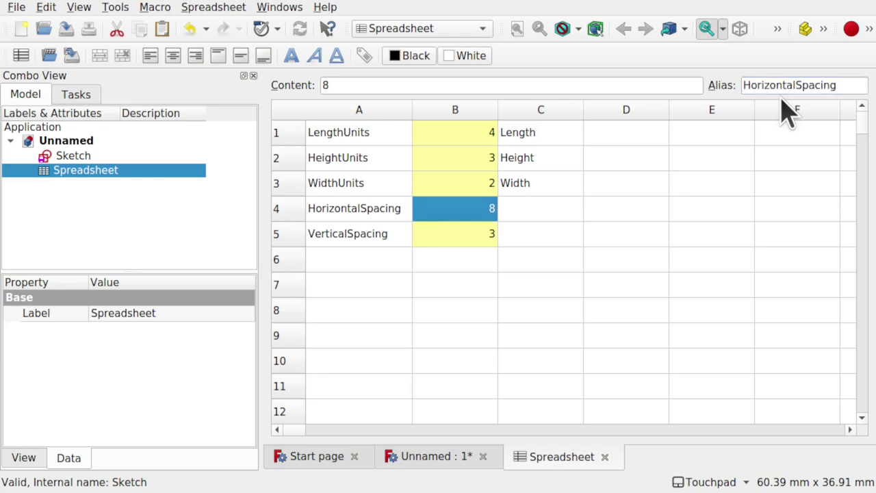
pyautogui.click(448, 236)
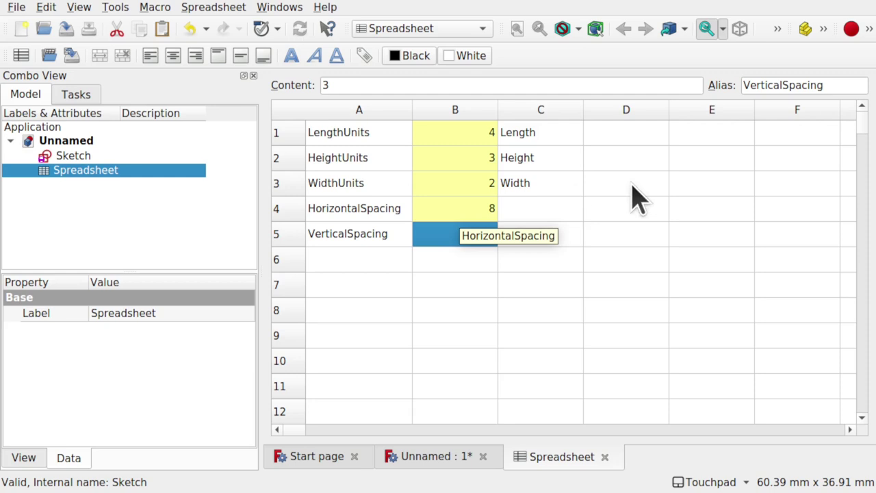
pyautogui.click(610, 131)
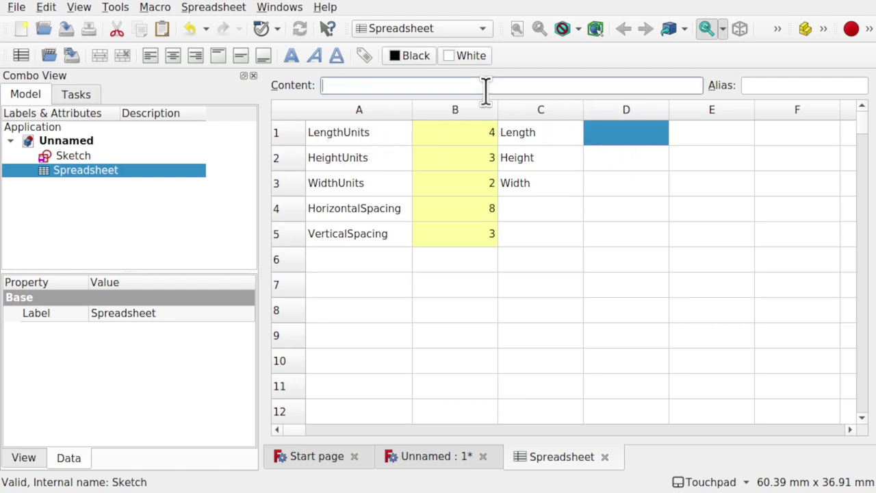
# - Enter =LengthUnits*HorizontalSpacing in D1, giving Length 32
pyautogui.click(427, 84)
pyautogui.write('=L')
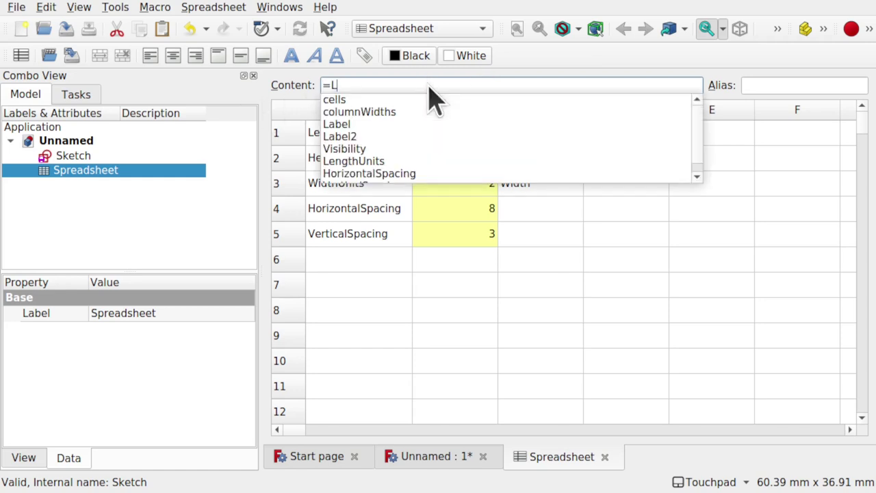
pyautogui.write('engthUnits')
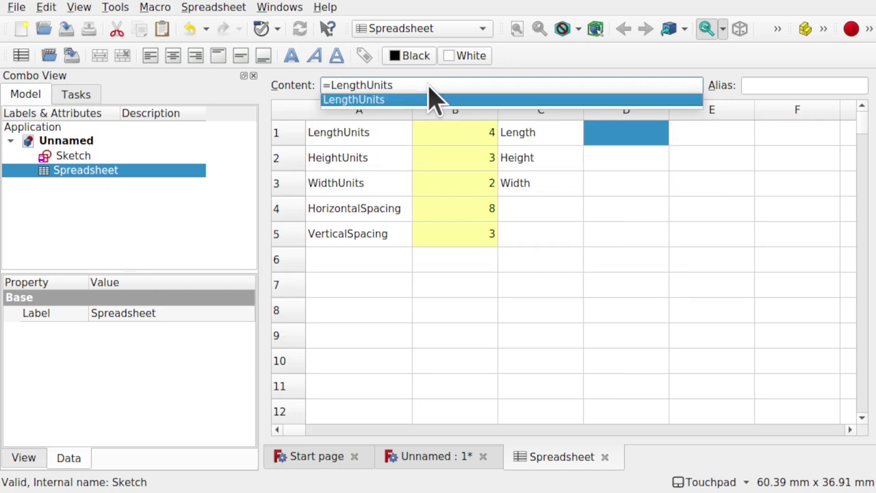
pyautogui.click(431, 100)
pyautogui.write('*')
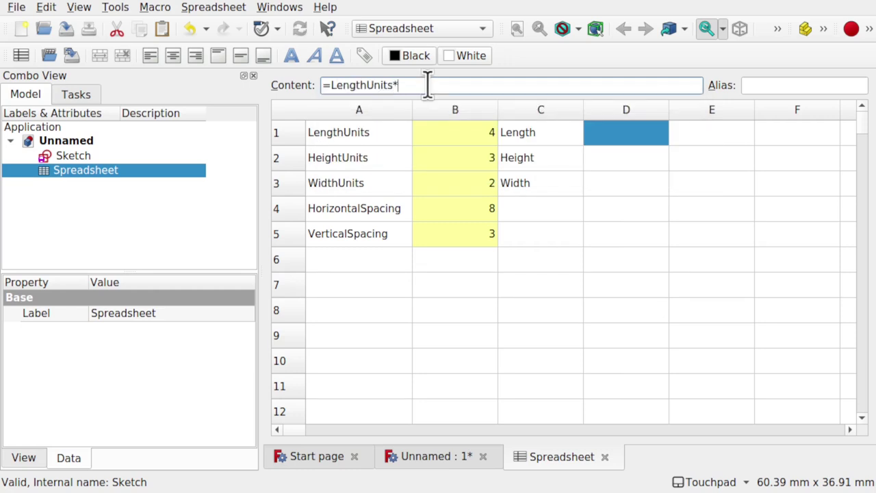
pyautogui.write('HorizontalSpacing')
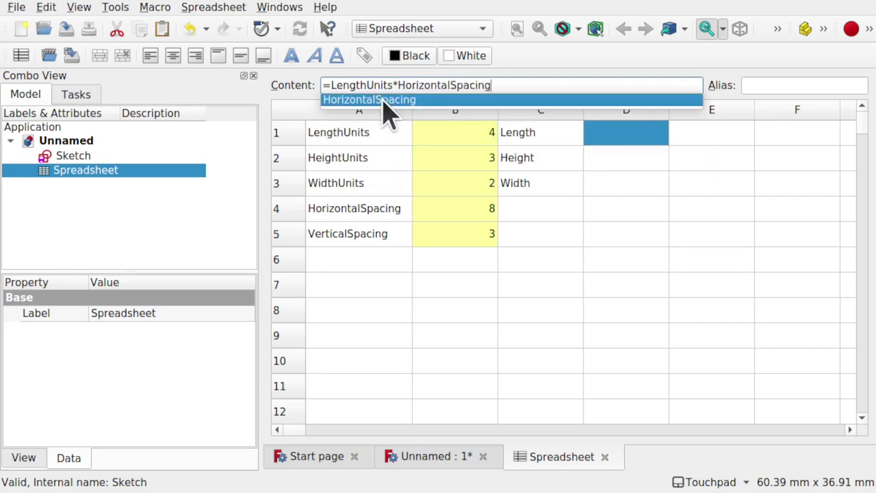
pyautogui.click(384, 100)
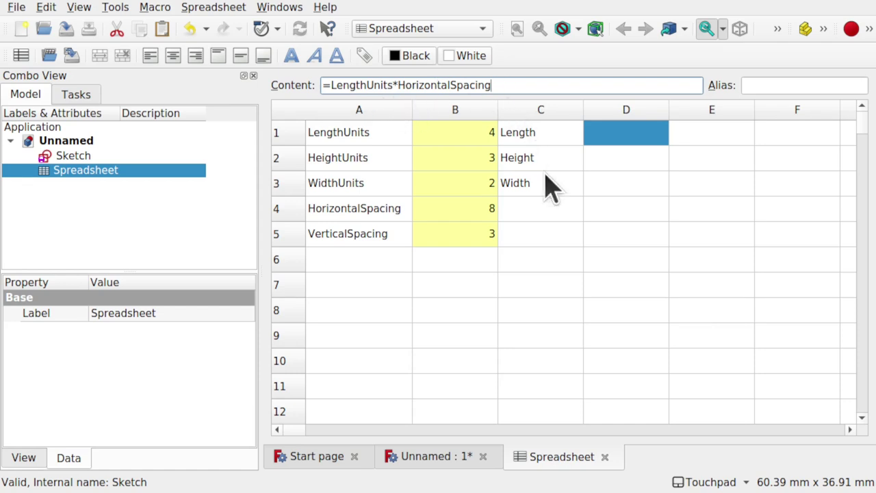
pyautogui.press('Return')
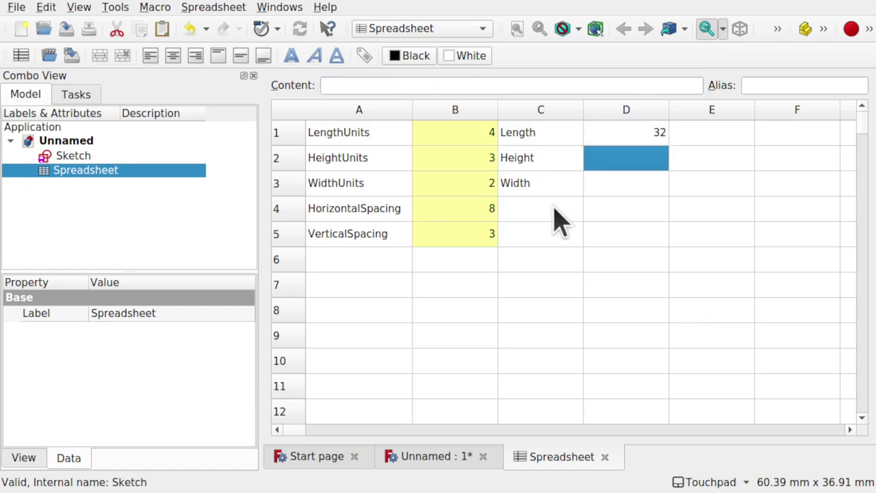
pyautogui.press('Down')
# - Enter =HeightUnits*VerticalSpacing in D2, giving Height 9
pyautogui.click(379, 85)
pyautogui.write('=Hei')
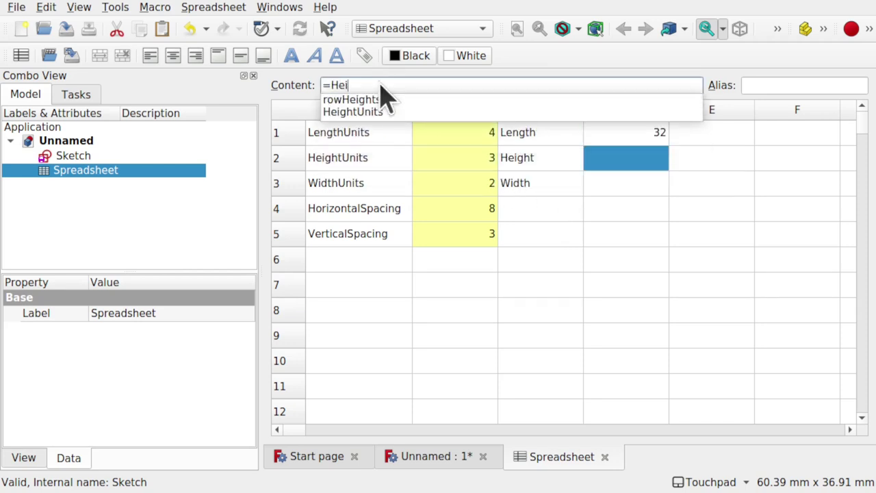
pyautogui.press('Down')
pyautogui.press('Down')
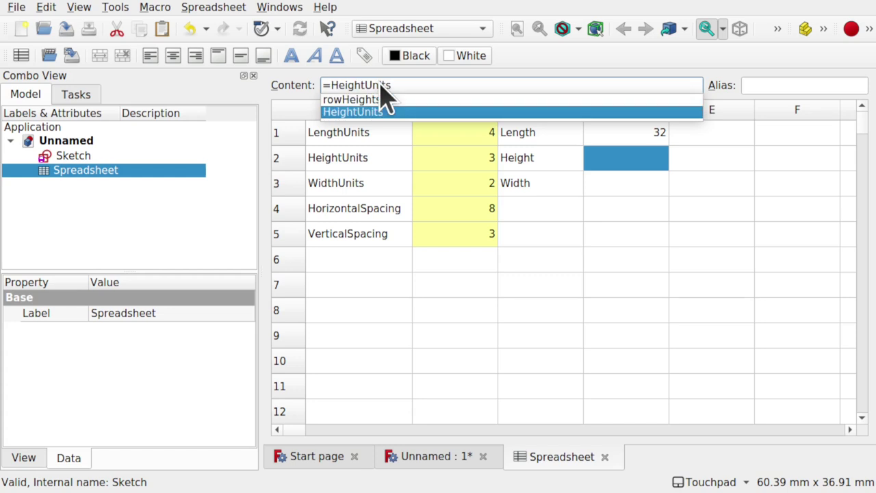
pyautogui.write('*vert')
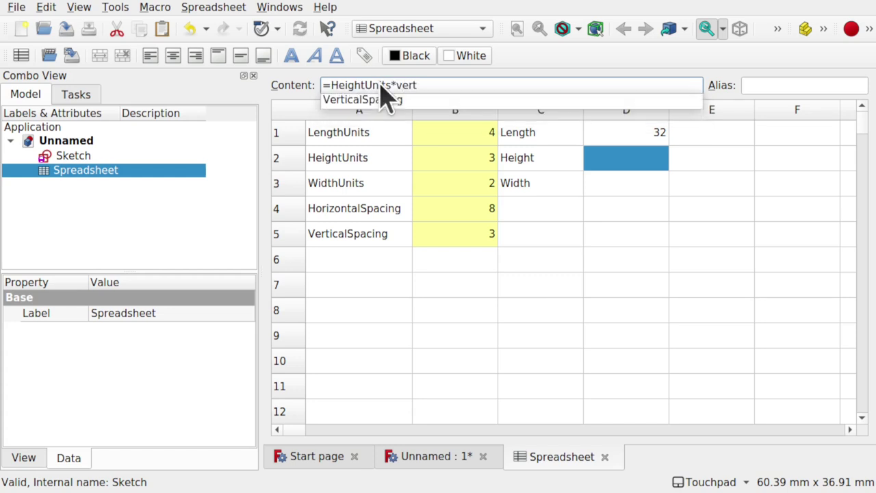
pyautogui.press('Down')
pyautogui.press('Return')
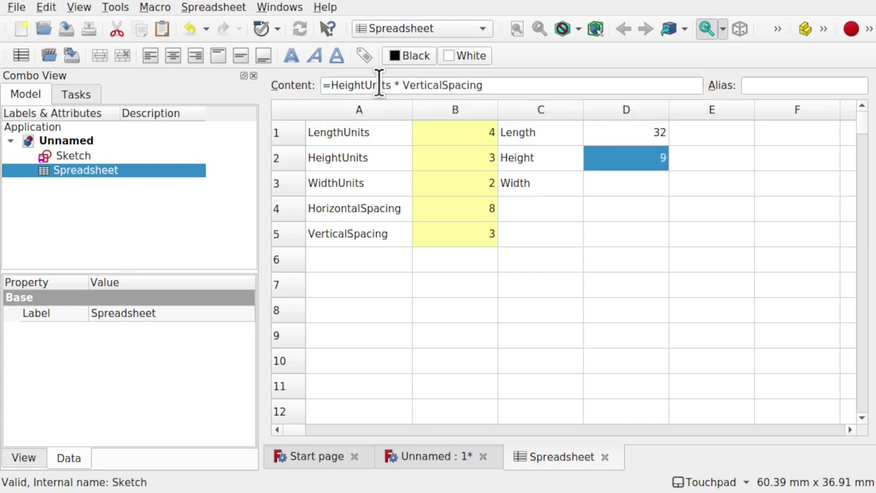
# - Enter =WidthUnits*HorizontalSpacing in D3, giving Width 16
pyautogui.click(613, 190)
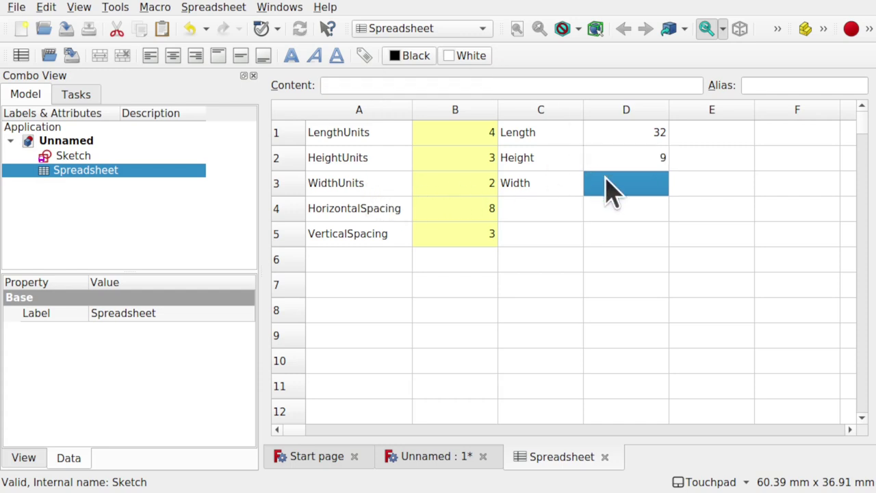
pyautogui.doubleClick(634, 185)
pyautogui.write('=WidthUnits')
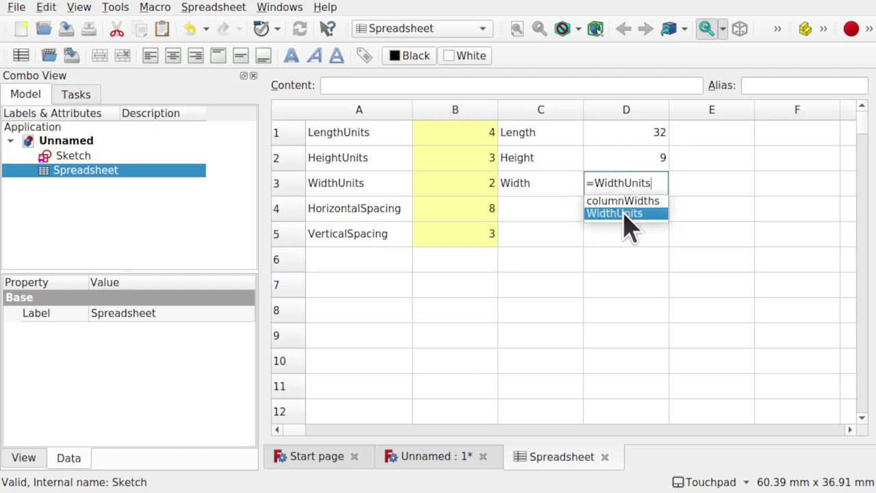
pyautogui.click(624, 213)
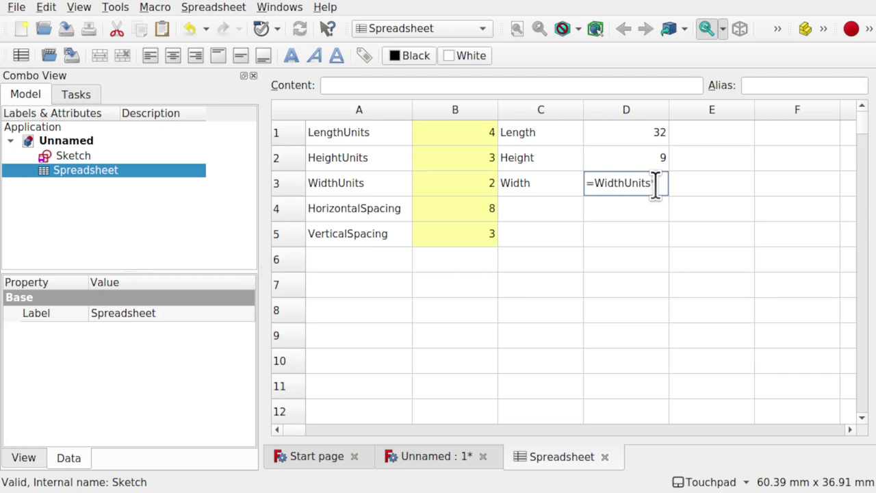
pyautogui.write('*Hori')
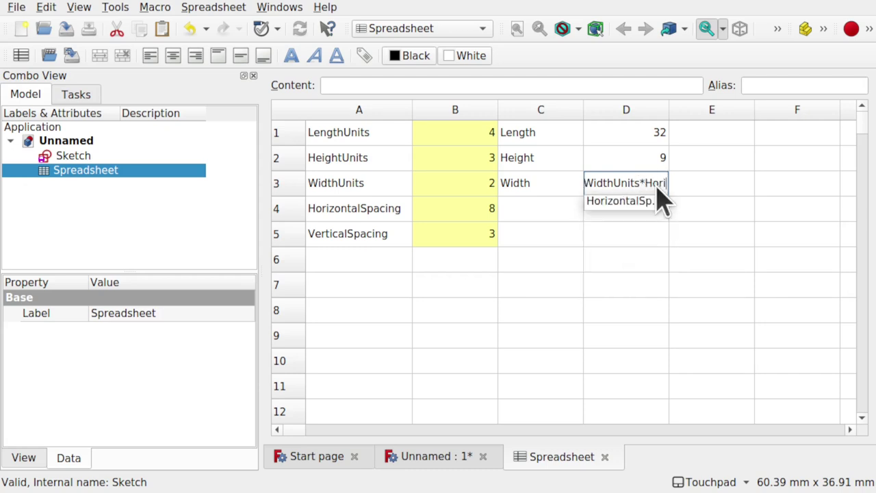
pyautogui.press('Down')
pyautogui.press('Return')
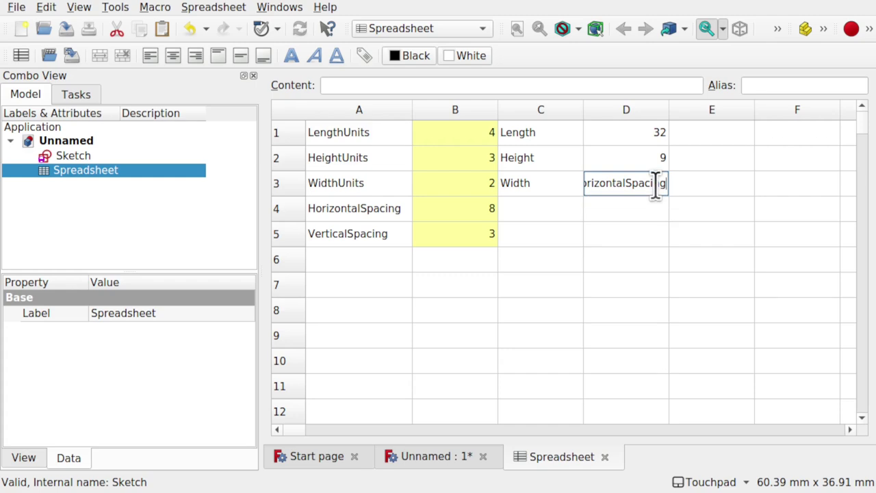
pyautogui.press('Return')
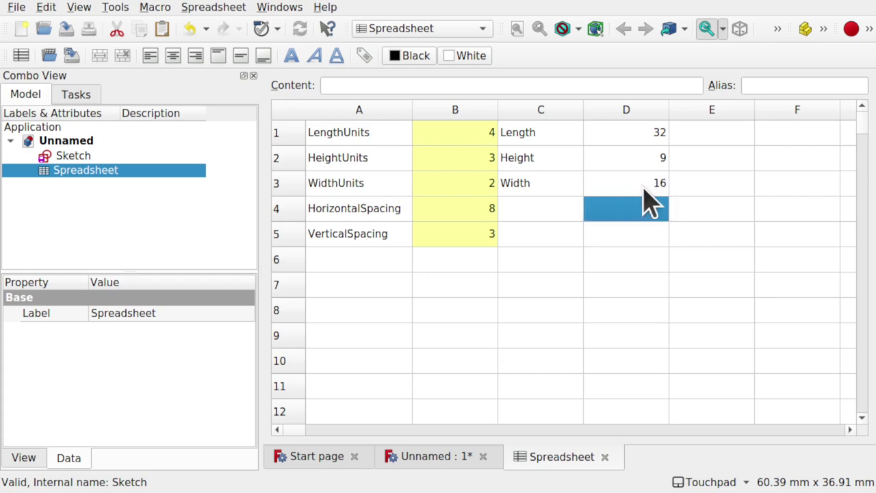
pyautogui.click(637, 185)
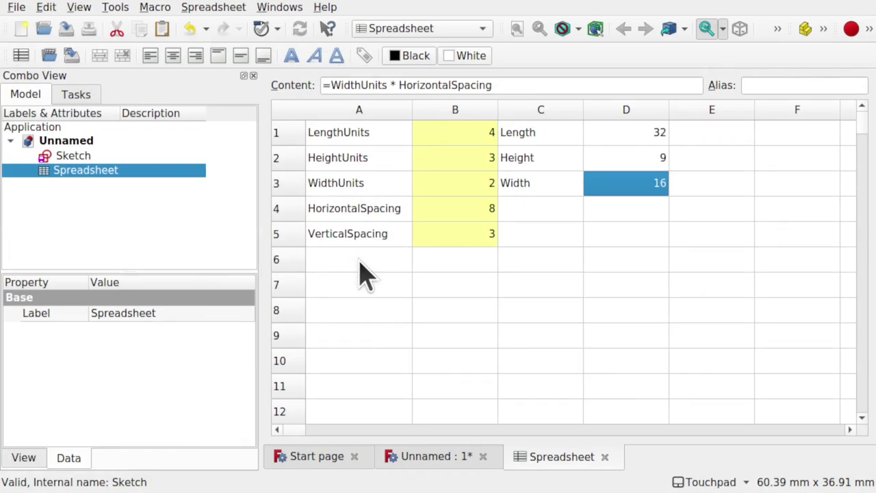
# - Add the LengthAdjustment label in A6 with value 0.20 in B6
pyautogui.doubleClick(358, 258)
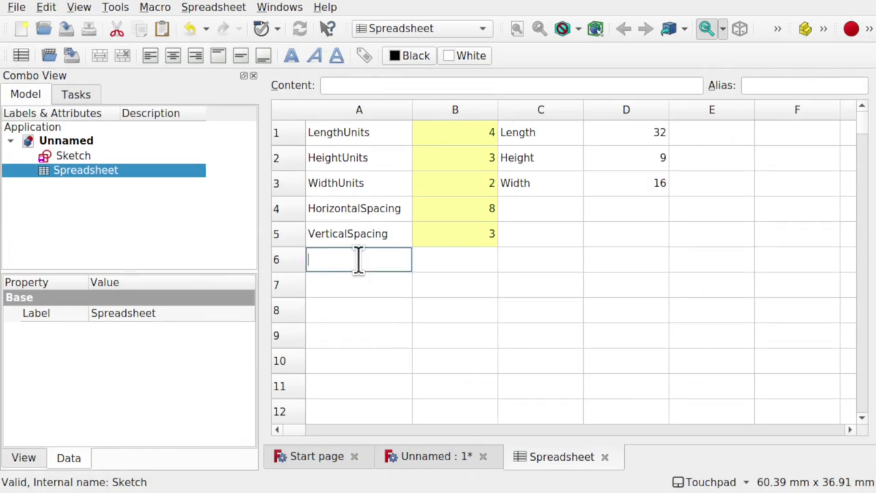
pyautogui.write('LengthAdjustment')
pyautogui.doubleClick(466, 267)
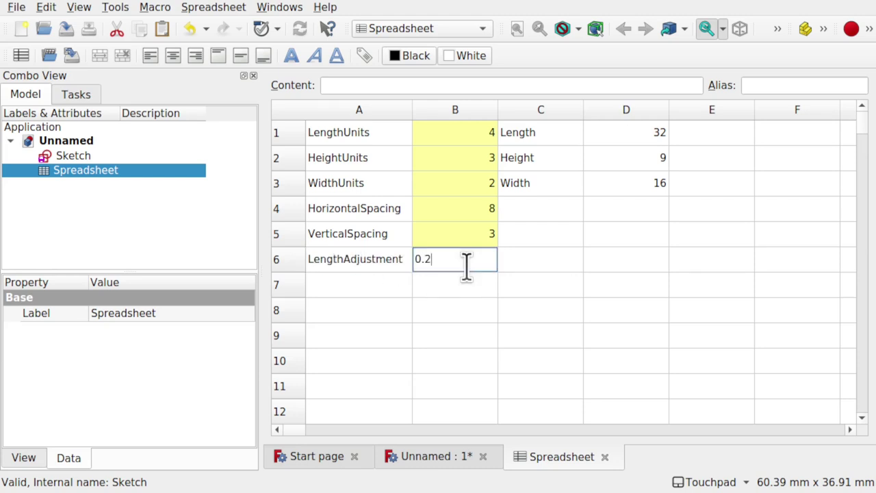
pyautogui.write('0')
pyautogui.press('Return')
# - Give cell B6 the alias LengthAdjustment
pyautogui.click(466, 267)
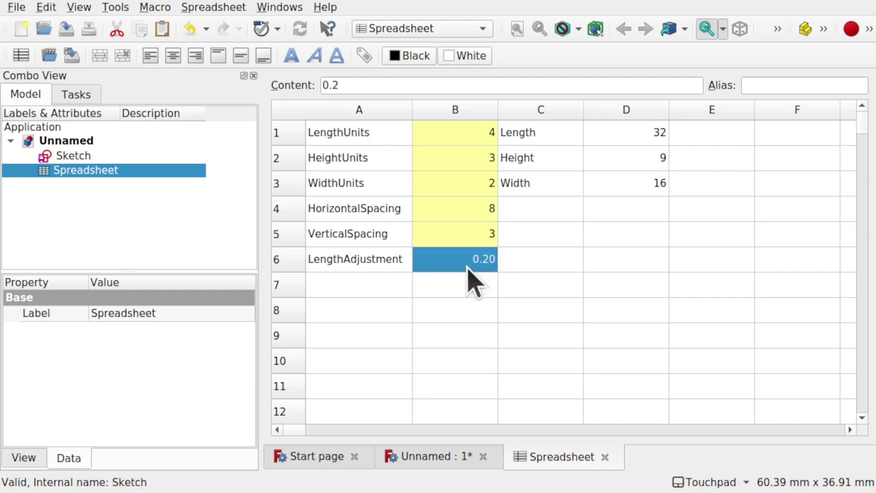
pyautogui.doubleClick(373, 261)
pyautogui.hotkey('ctrl', 'c')
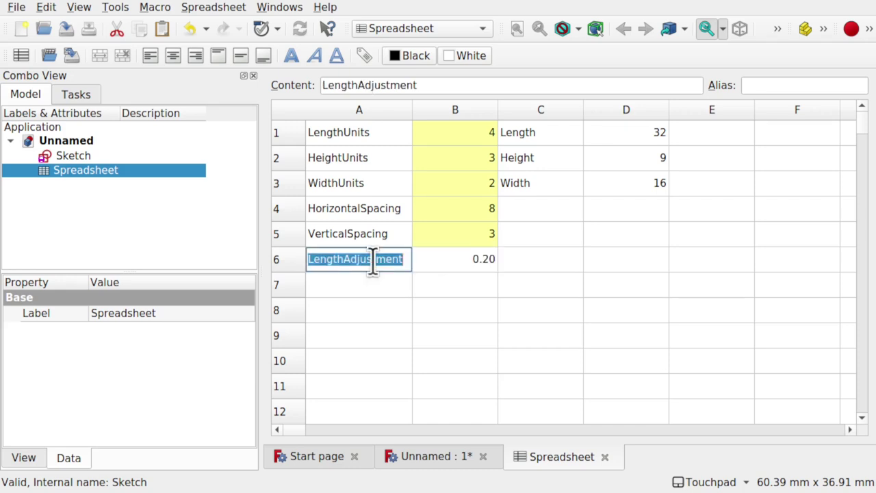
pyautogui.click(482, 268)
pyautogui.click(760, 85)
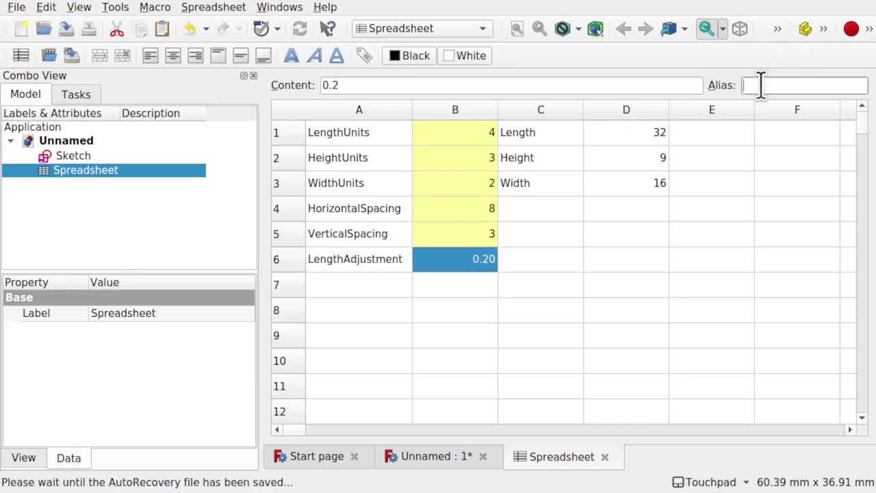
pyautogui.hotkey('ctrl', 'v')
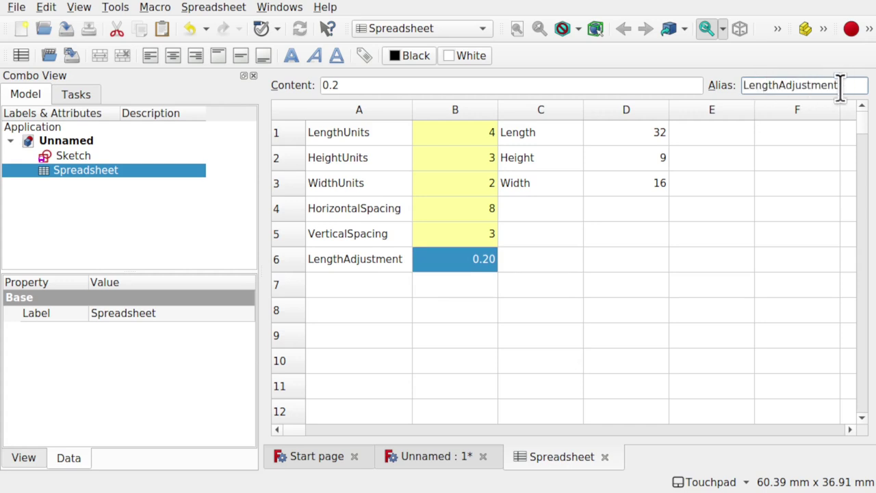
pyautogui.press('Return')
pyautogui.press('Up')
pyautogui.press('Right')
pyautogui.press('Right')
pyautogui.press('Up')
pyautogui.press('Up')
pyautogui.press('Up')
pyautogui.press('Up')
pyautogui.press('Up')
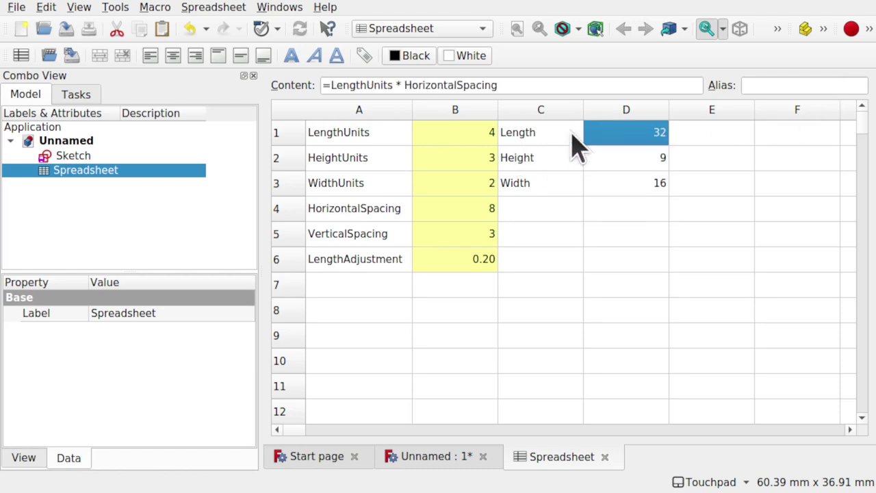
# - Subtract LengthAdjustment in the D1 Length formula so it reads 31.80
pyautogui.click(527, 85)
pyautogui.write('- ')
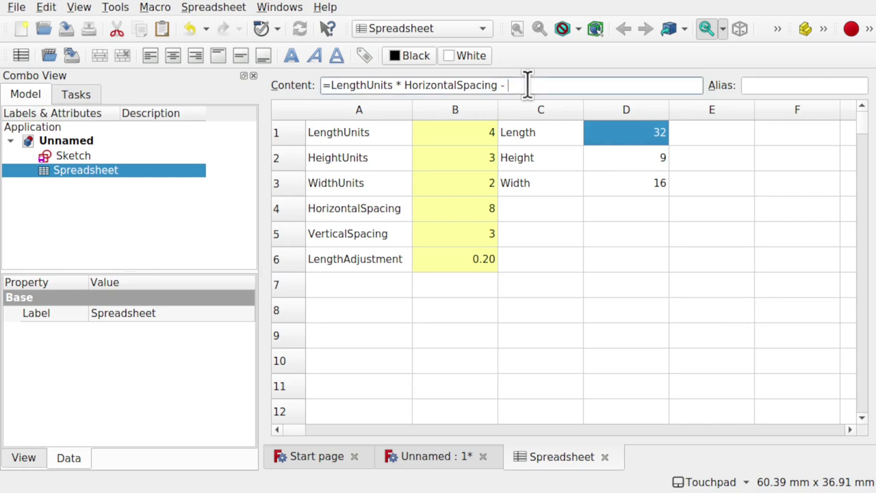
pyautogui.write('Len')
pyautogui.press('Down')
pyautogui.press('Down')
pyautogui.press('Return')
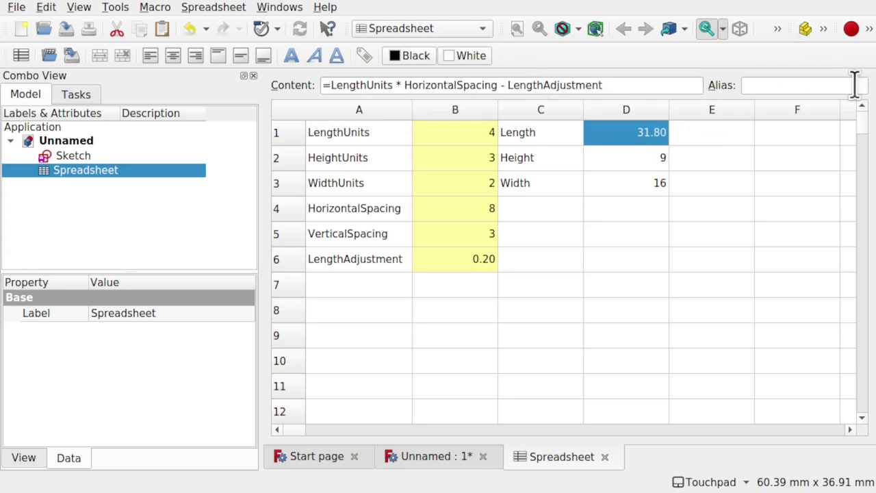
# - Add a LengthAdjustment subtraction to the Width formula in D3
pyautogui.click(616, 184)
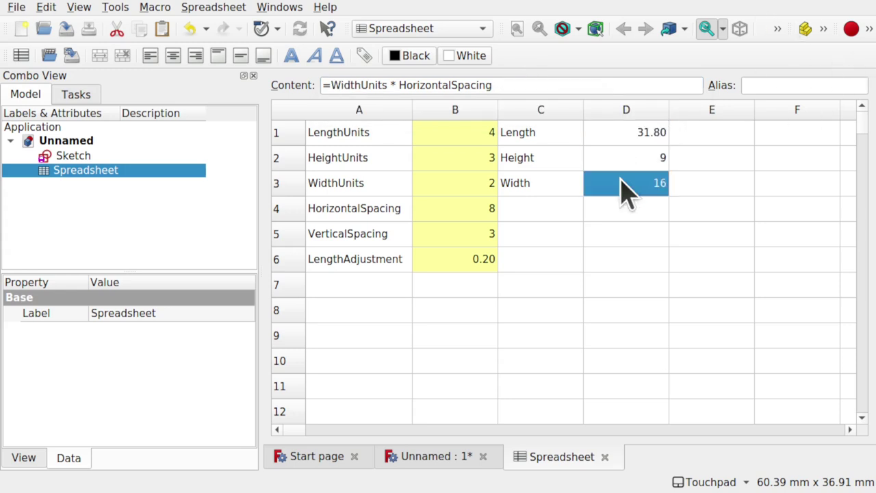
pyautogui.click(532, 80)
pyautogui.write('v-v')
pyautogui.press('BackSpace')
pyautogui.write('Len')
pyautogui.press('Down')
pyautogui.press('Down')
pyautogui.press('Return')
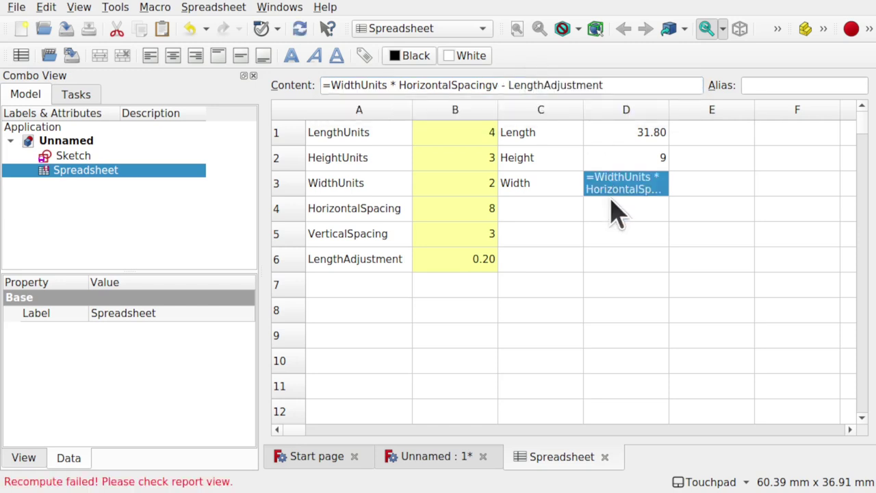
# - Remove the stray character from the D3 Width formula so it reads 15.80
pyautogui.click(636, 199)
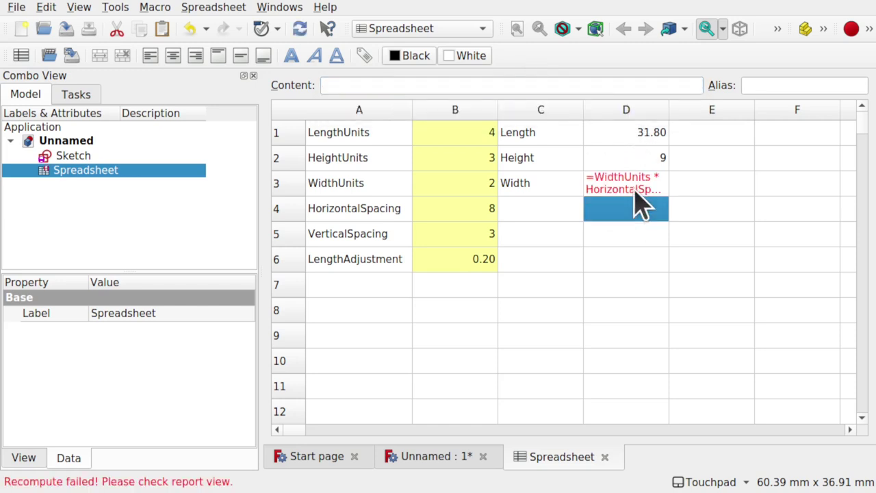
pyautogui.click(635, 183)
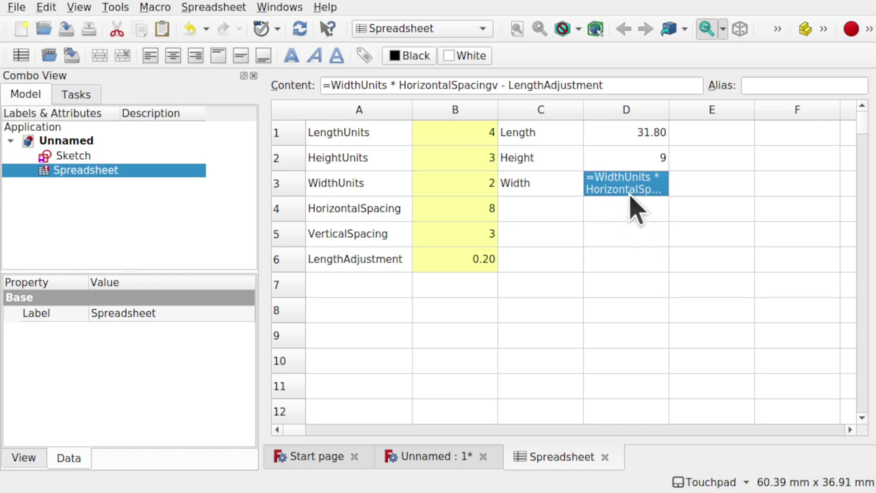
pyautogui.click(499, 85)
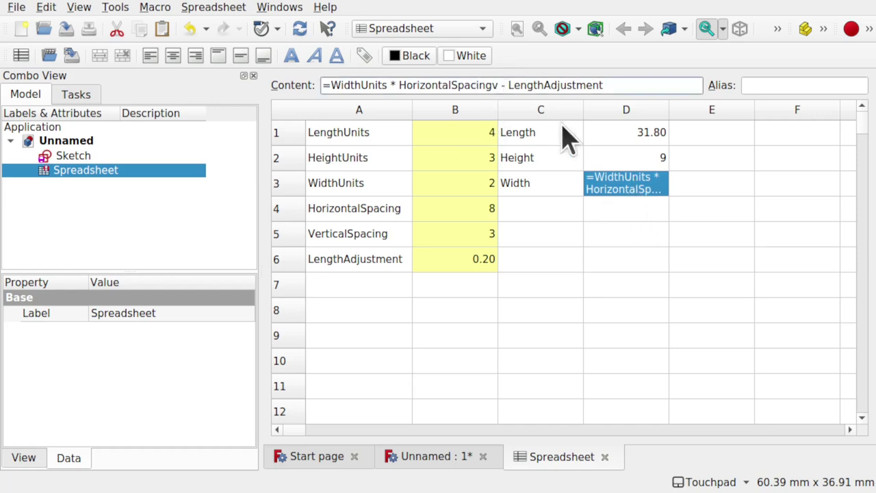
pyautogui.press('BackSpace')
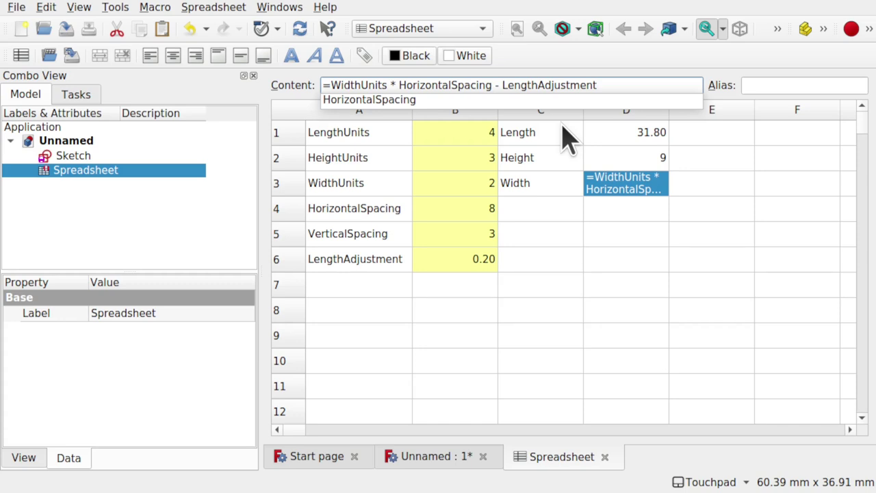
pyautogui.press('Return')
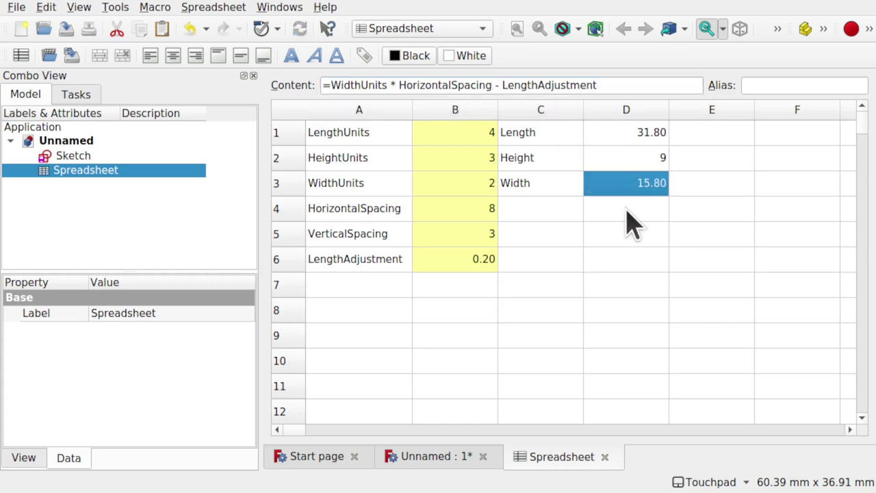
pyautogui.click(626, 216)
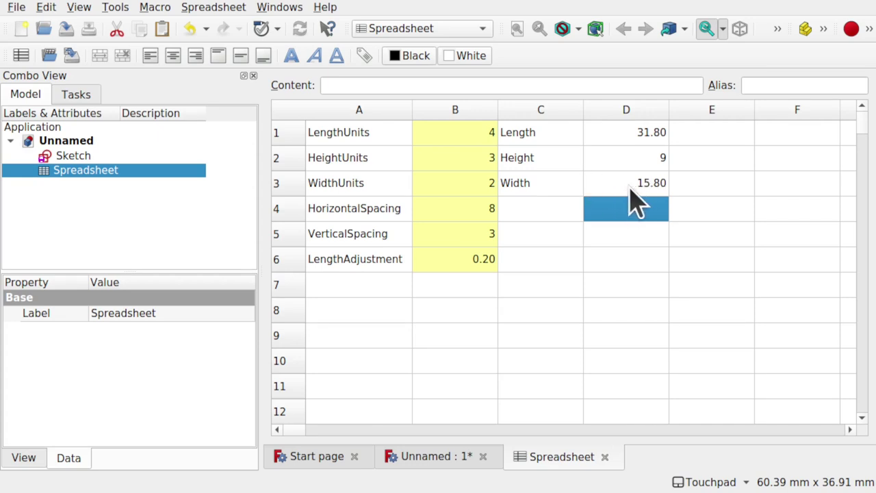
pyautogui.press('Up')
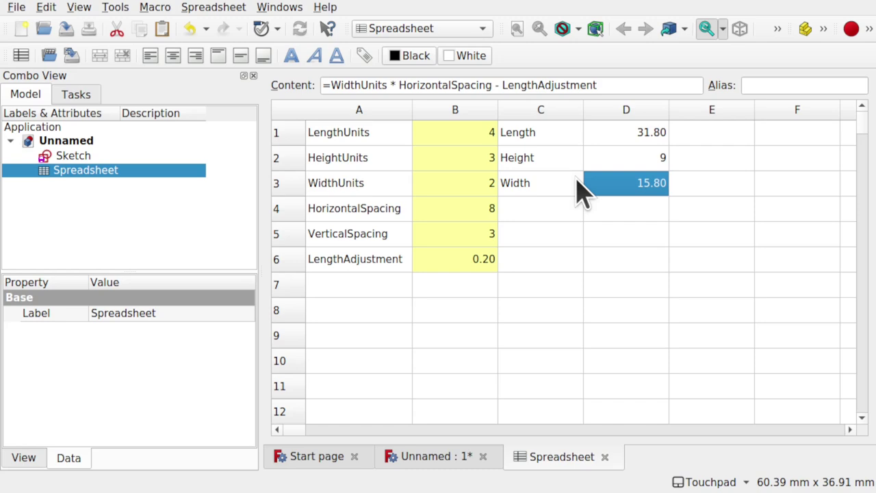
# - Save the document as ParametricBrick, close the Start page and return to its 3D view
pyautogui.hotkey('ctrl', 's')
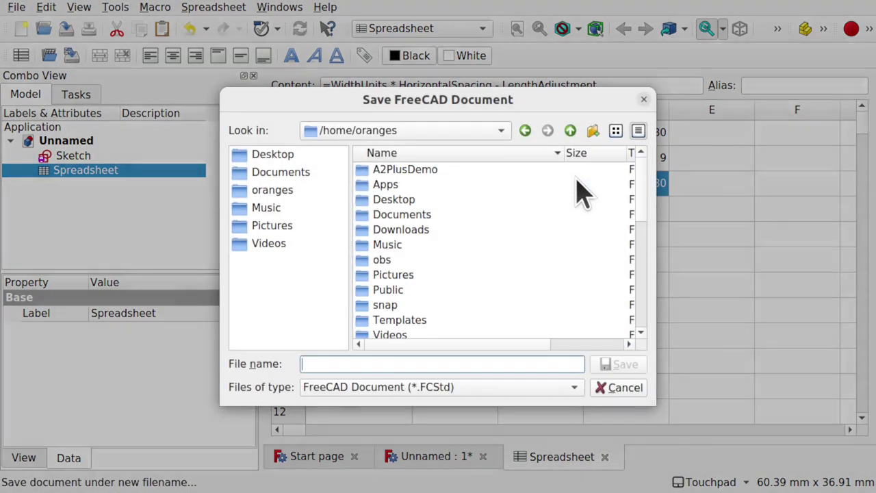
pyautogui.write('ParametricBrick')
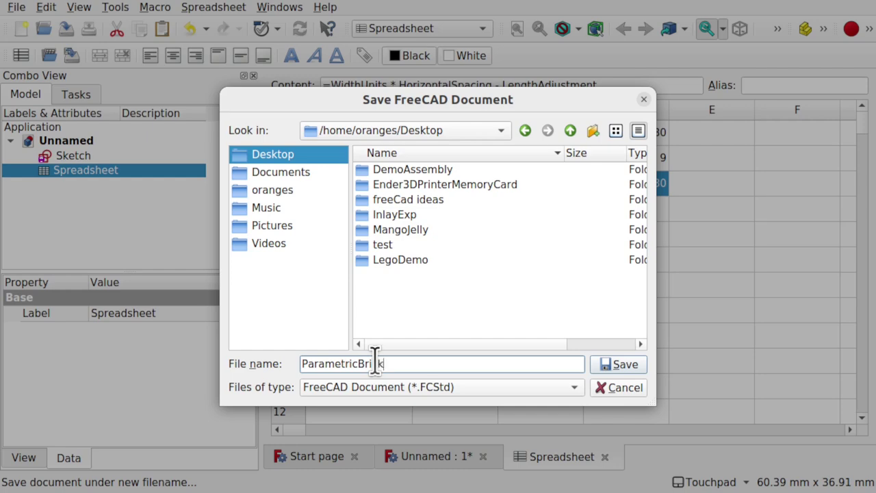
pyautogui.press('Return')
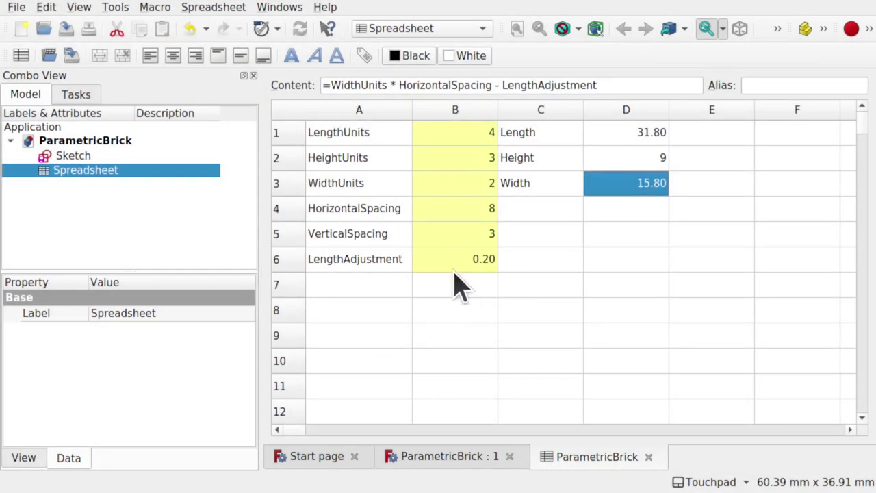
pyautogui.click(355, 456)
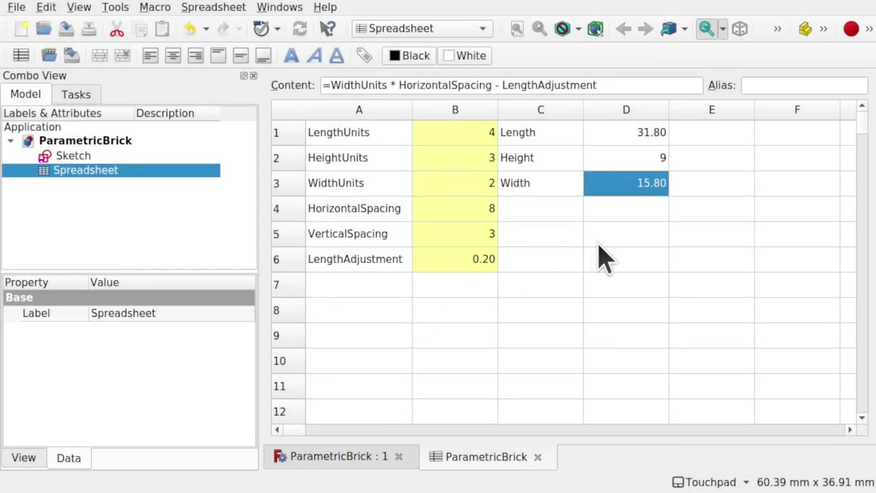
pyautogui.click(360, 457)
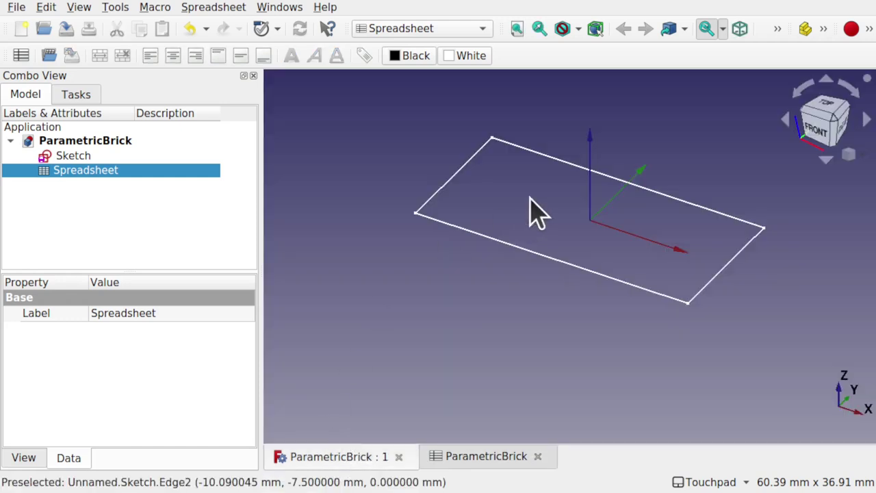
# - Open the rectangle sketch and bring its top 31 mm dimension into view
pyautogui.doubleClick(81, 159)
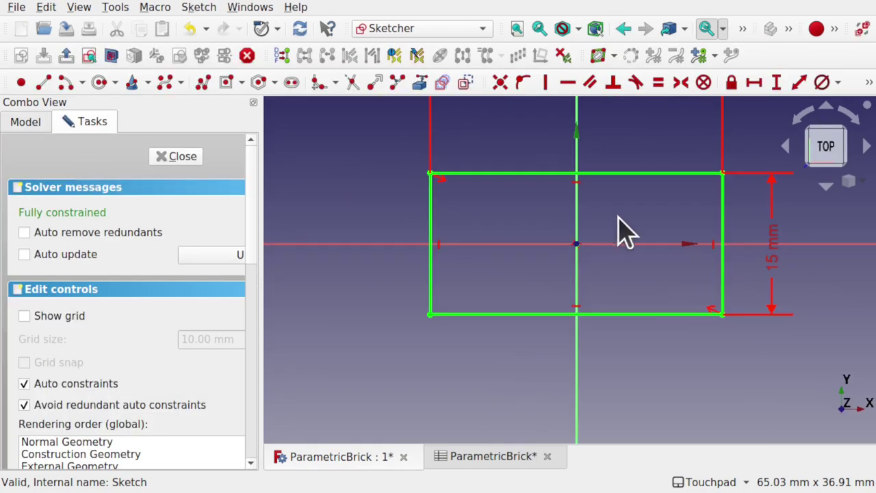
pyautogui.scroll(-2, 620, 233)
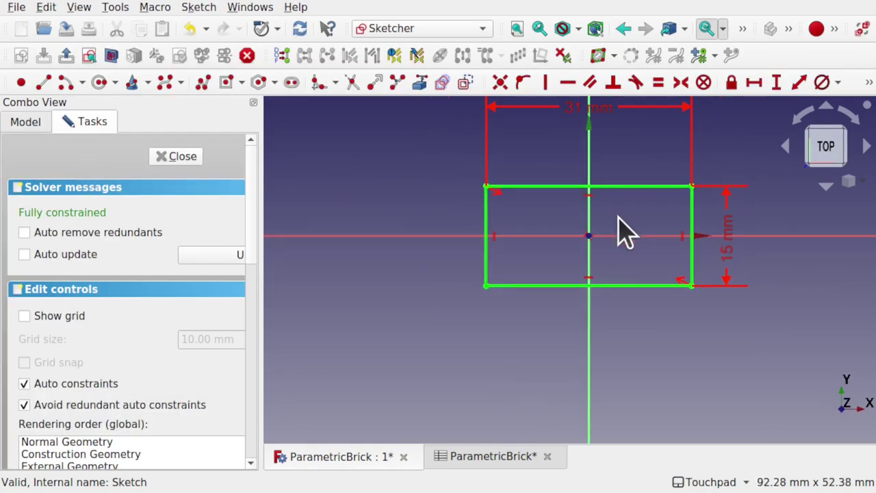
pyautogui.moveTo(620, 233); pyautogui.dragTo(597, 336, button='middle')
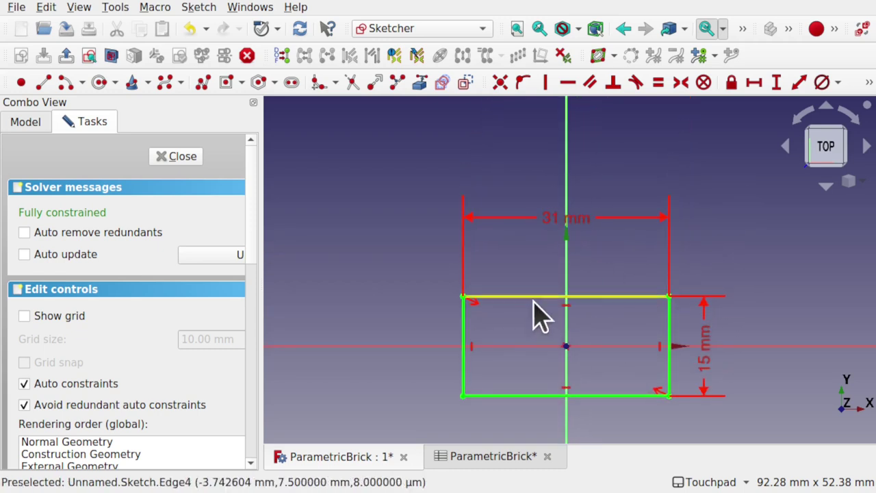
# - Bind the horizontal dimension to the expression Spreadsheet.D1, making it 31.8 mm
pyautogui.doubleClick(582, 233)
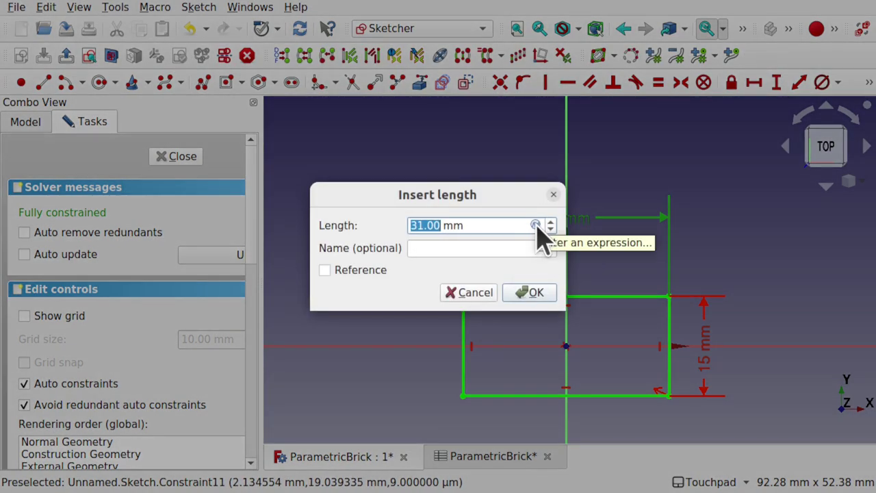
pyautogui.click(537, 225)
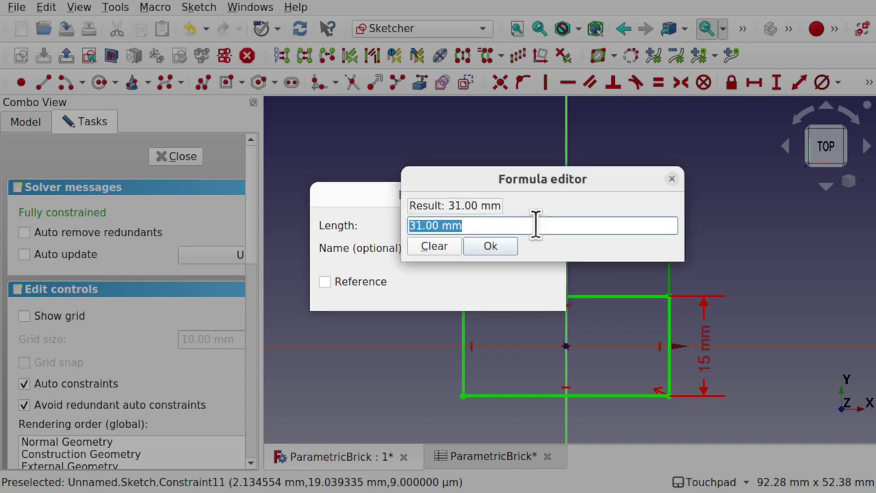
pyautogui.write('Sp')
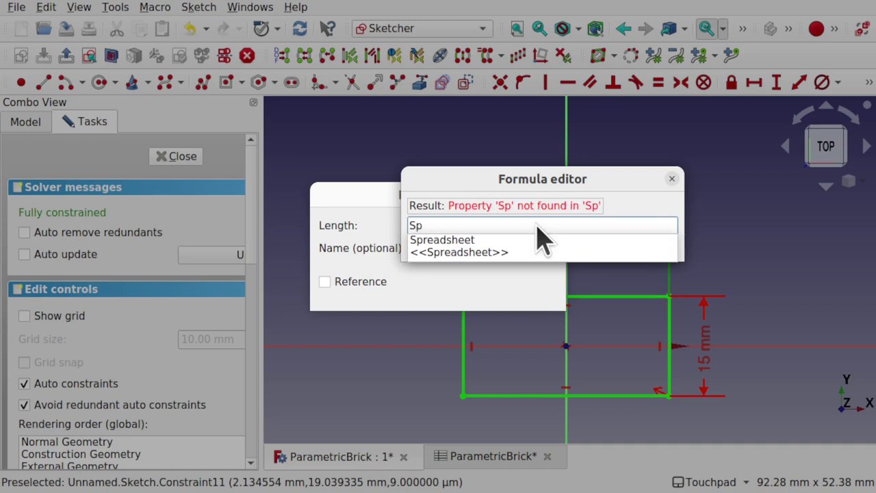
pyautogui.press('Down')
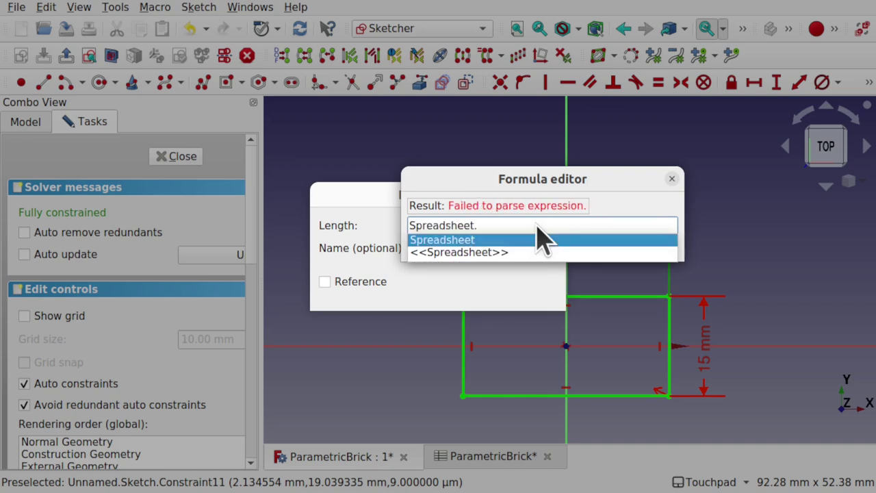
pyautogui.write('Le')
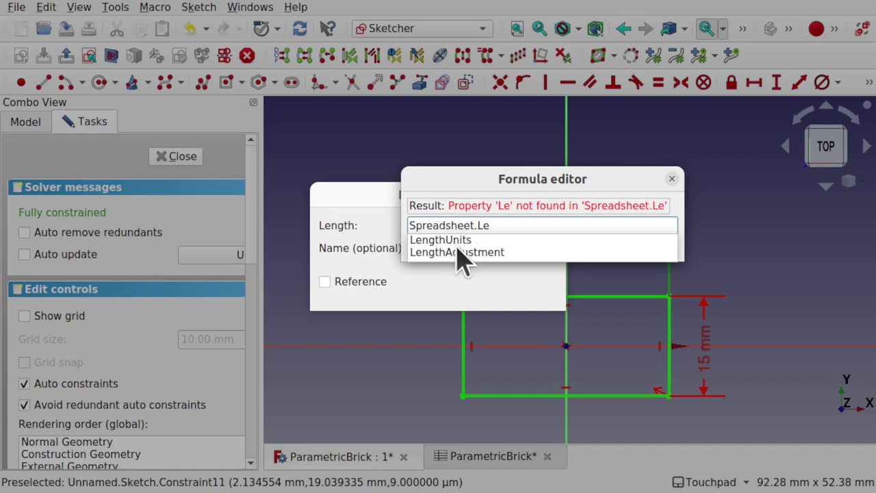
pyautogui.press('BackSpace')
pyautogui.press('BackSpace')
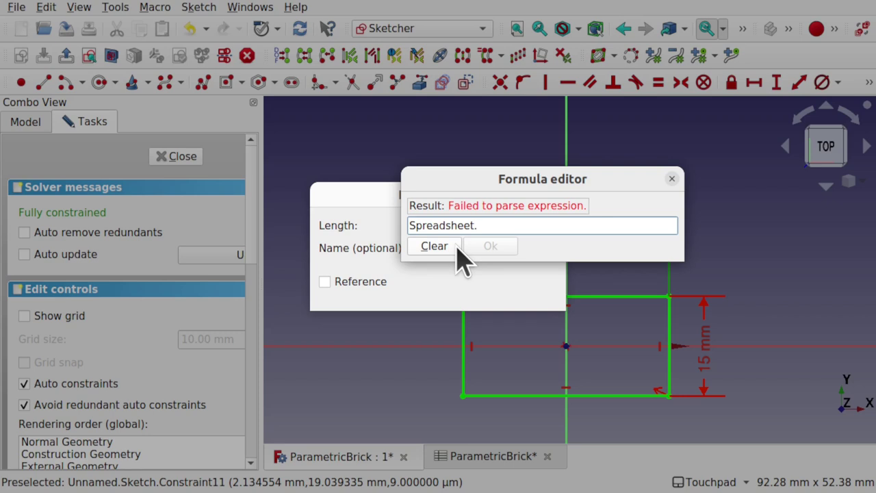
pyautogui.write('D2')
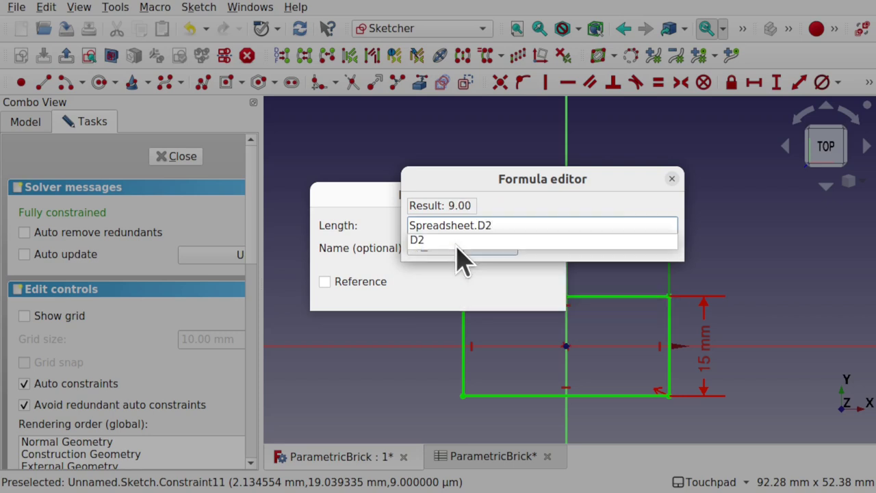
pyautogui.press('BackSpace')
pyautogui.write('1')
pyautogui.press('Escape')
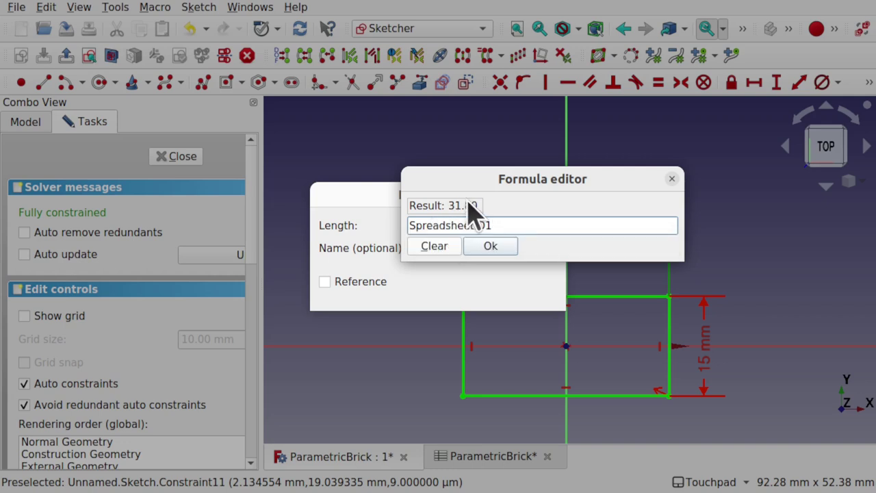
pyautogui.click(493, 247)
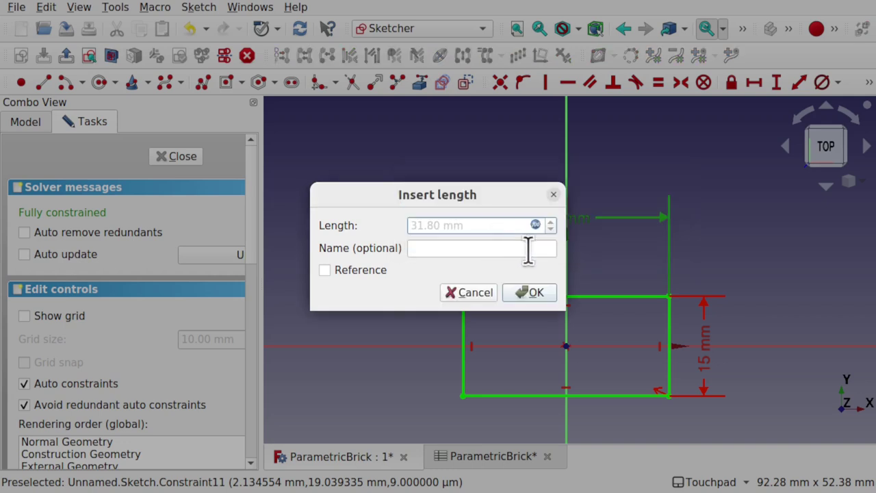
pyautogui.click(526, 293)
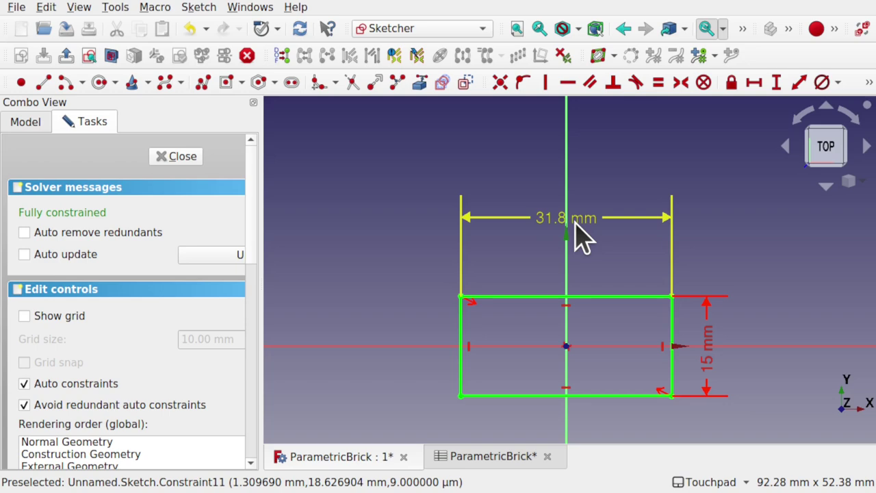
# - Close the sketch and give spreadsheet cell D1 the alias Length
pyautogui.click(170, 162)
pyautogui.doubleClick(91, 171)
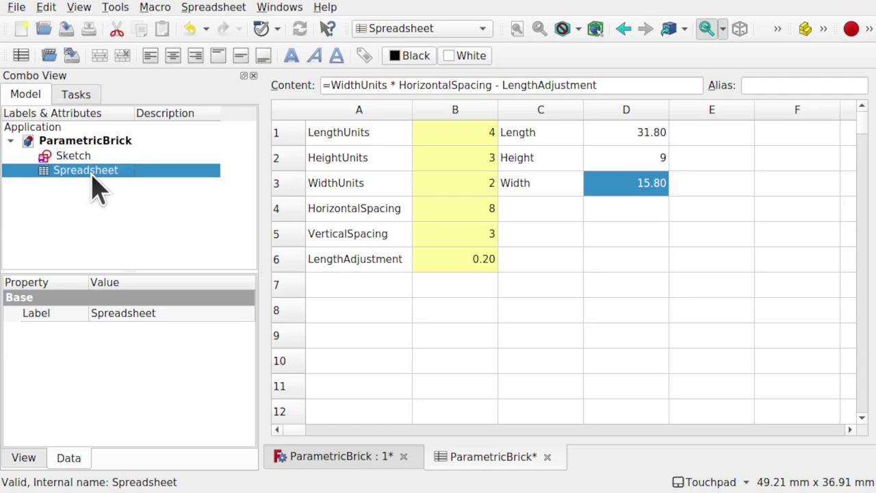
pyautogui.click(635, 136)
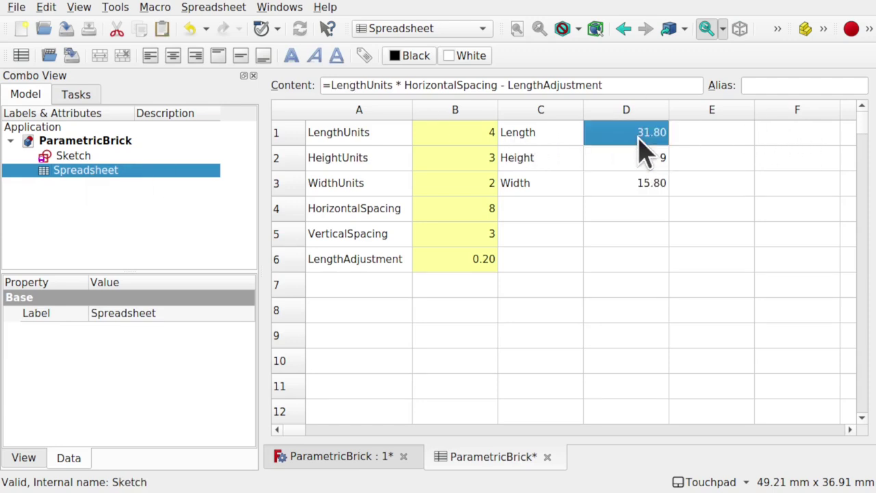
pyautogui.doubleClick(553, 136)
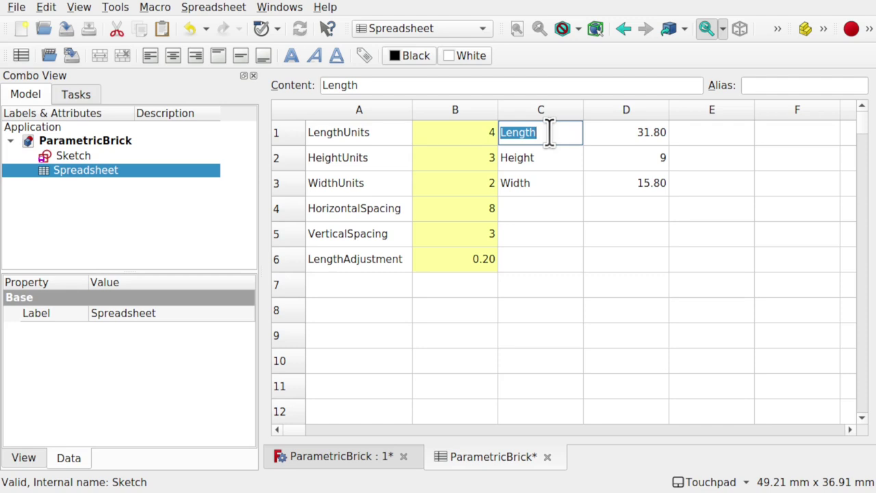
pyautogui.click(659, 137)
pyautogui.click(787, 87)
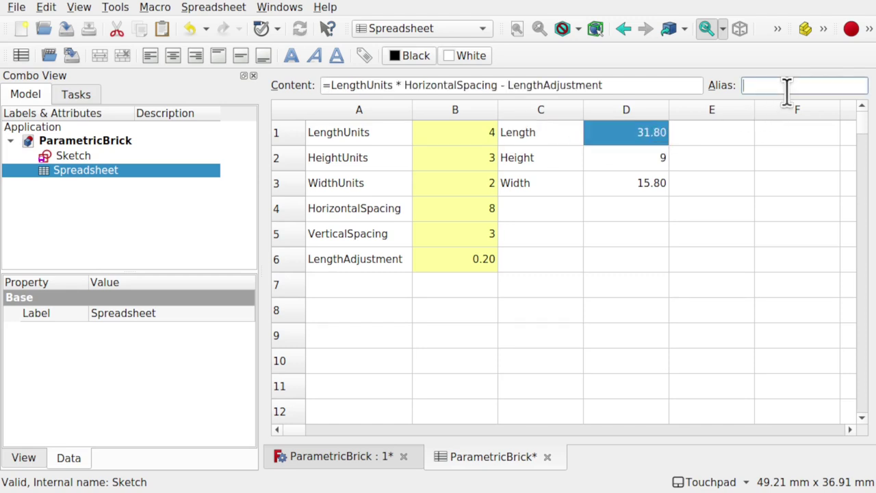
pyautogui.write('Length')
pyautogui.press('Return')
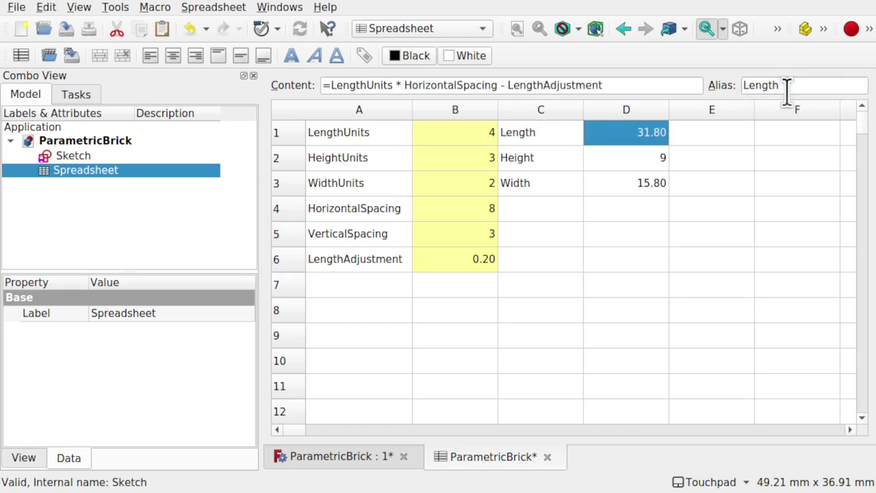
# - Copy the Height label from C2 and use it as D2's alias
pyautogui.click(609, 169)
pyautogui.click(541, 168)
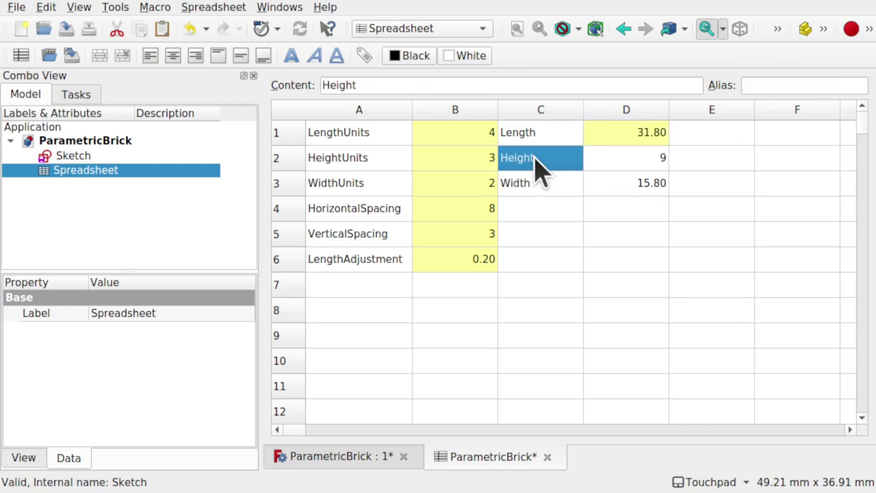
pyautogui.doubleClick(438, 85)
pyautogui.hotkey('ctrl', 'c')
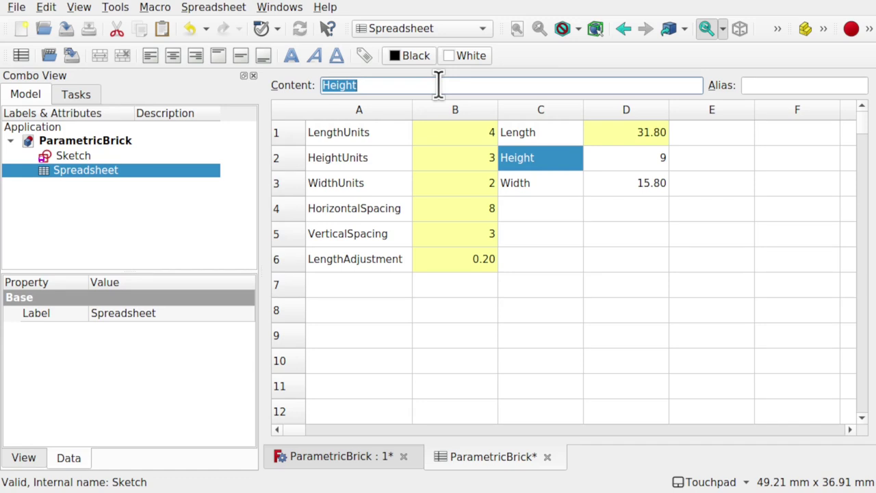
pyautogui.click(786, 85)
pyautogui.click(643, 164)
pyautogui.click(767, 85)
pyautogui.hotkey('ctrl', 'v')
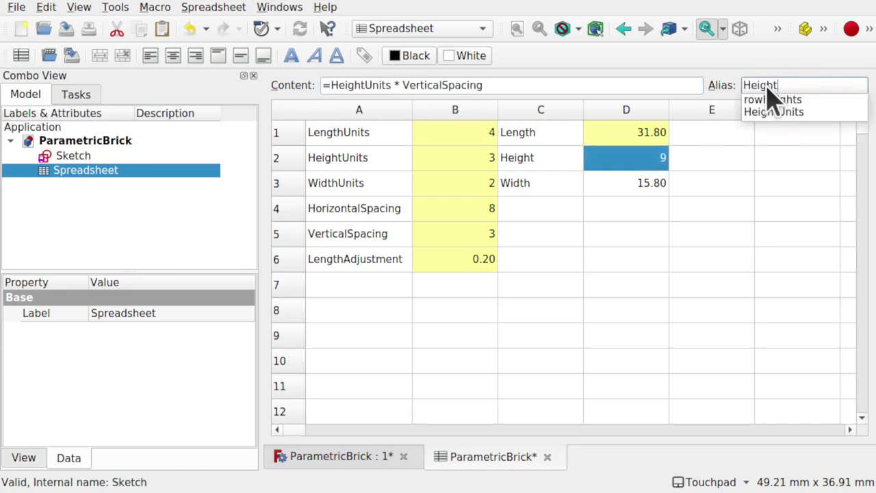
pyautogui.press('Return')
# - Give cell D3 the alias Width
pyautogui.click(633, 183)
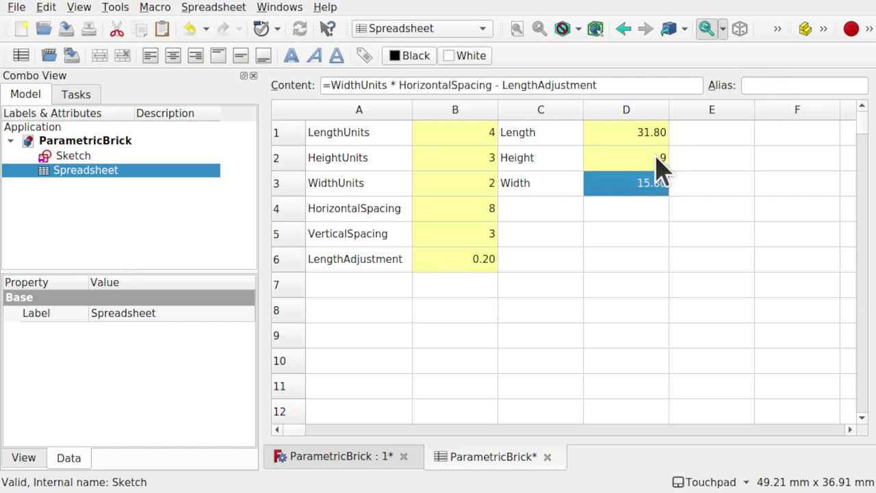
pyautogui.click(763, 85)
pyautogui.write('Width')
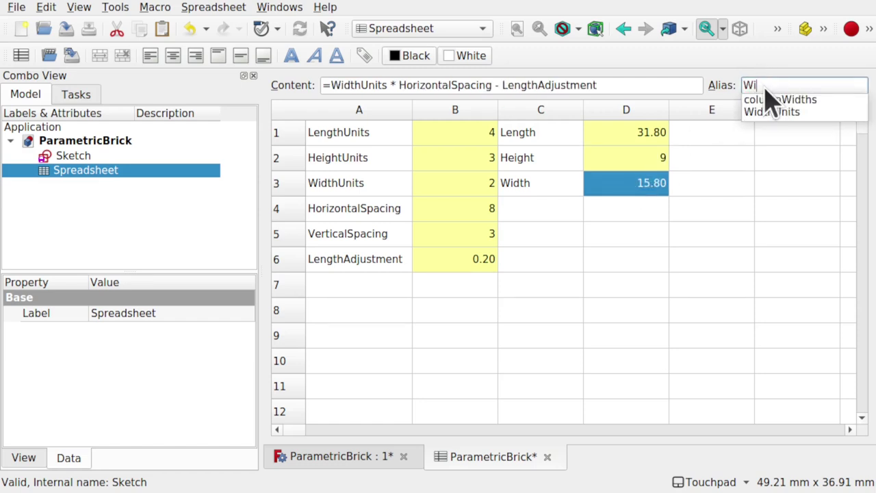
pyautogui.press('Return')
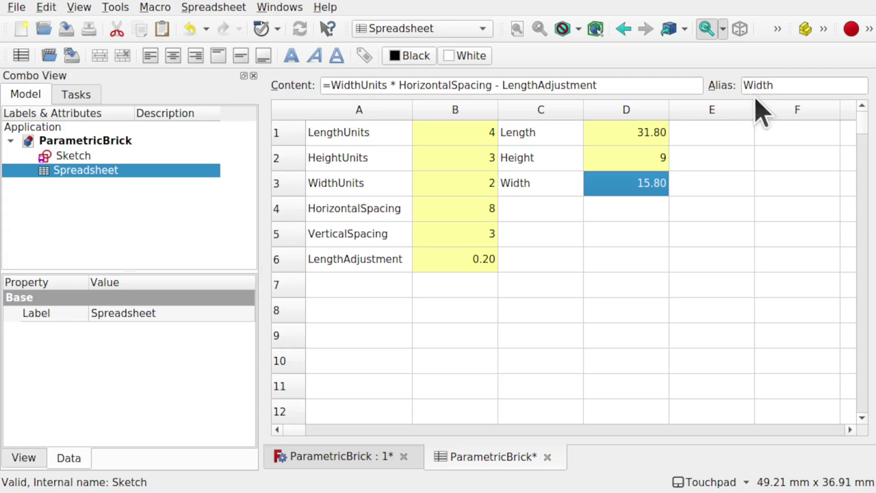
pyautogui.click(645, 213)
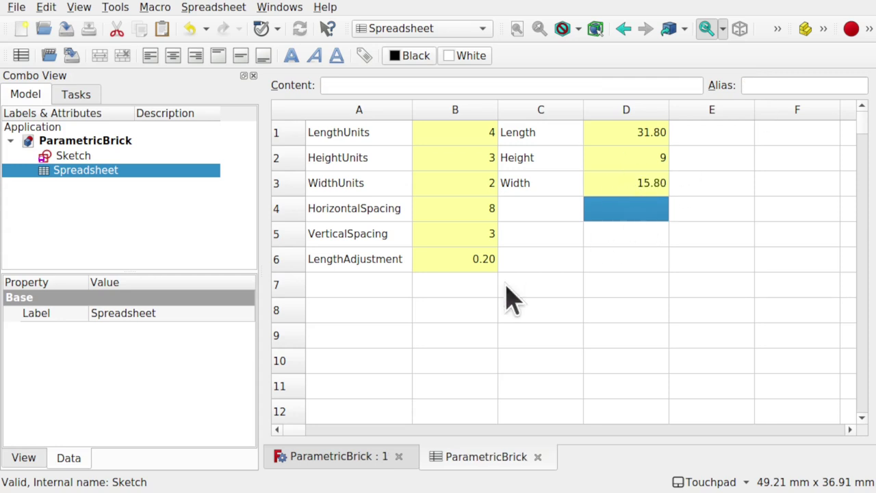
# - Reopen the brick's rectangle sketch from the 3D view's model tree
pyautogui.click(331, 457)
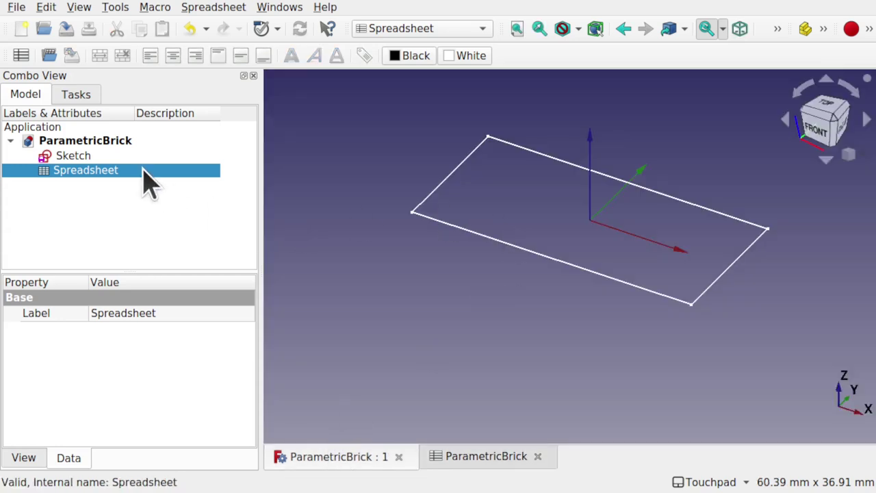
pyautogui.click(111, 155)
pyautogui.doubleClick(111, 156)
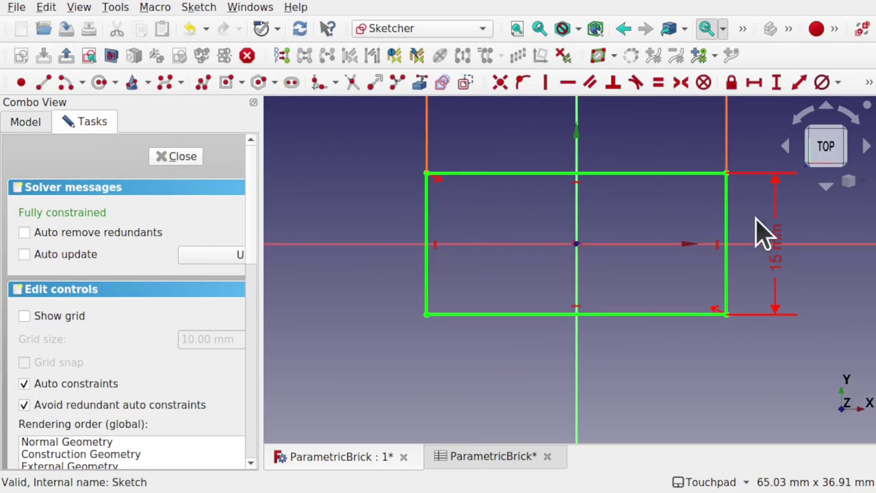
# - Change the length dimension's expression from Spreadsheet.D1 to Spreadsheet.Length
pyautogui.scroll(-3, 759, 230)
pyautogui.moveTo(759, 231); pyautogui.dragTo(739, 273, button='middle')
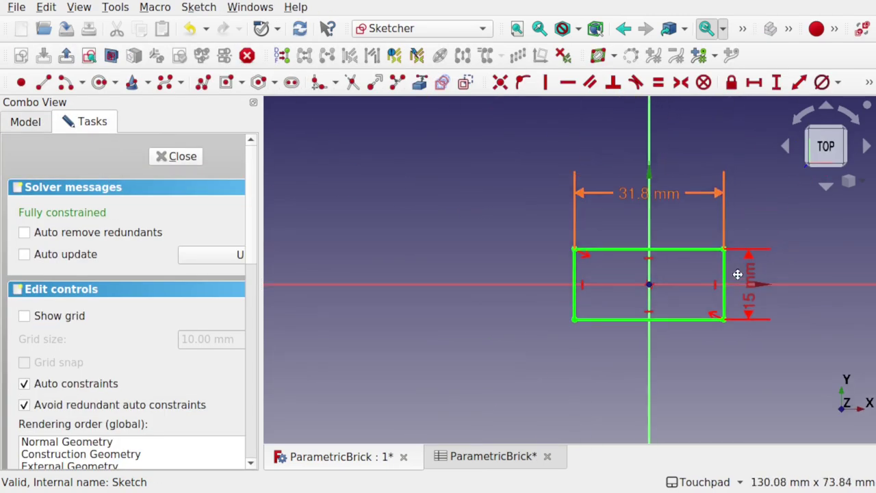
pyautogui.doubleClick(648, 194)
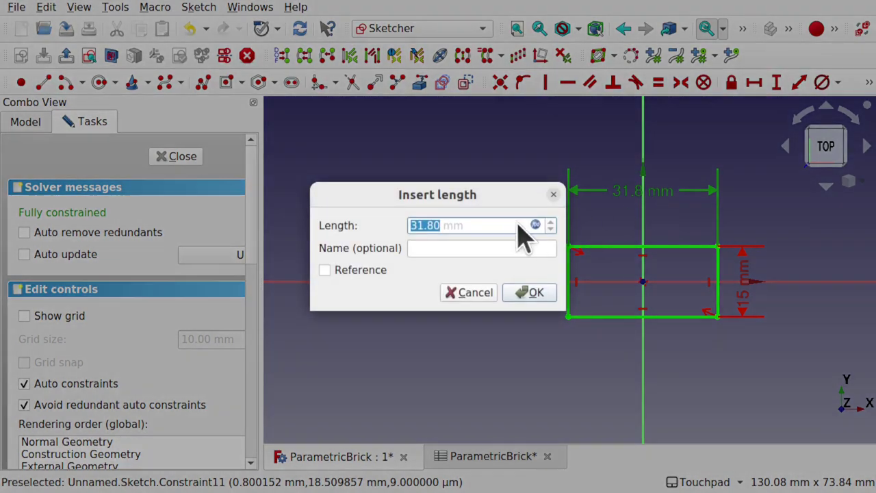
pyautogui.click(536, 226)
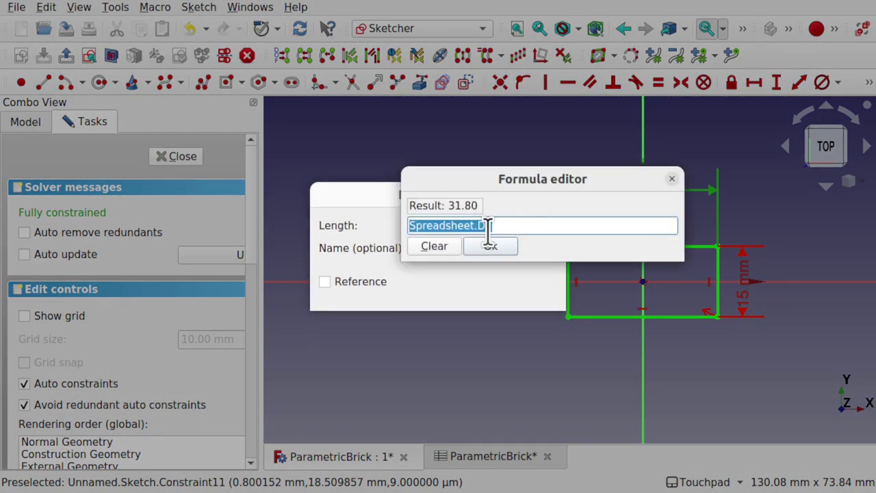
pyautogui.press('End')
pyautogui.press('BackSpace')
pyautogui.press('BackSpace')
pyautogui.press('BackSpace')
pyautogui.write('.')
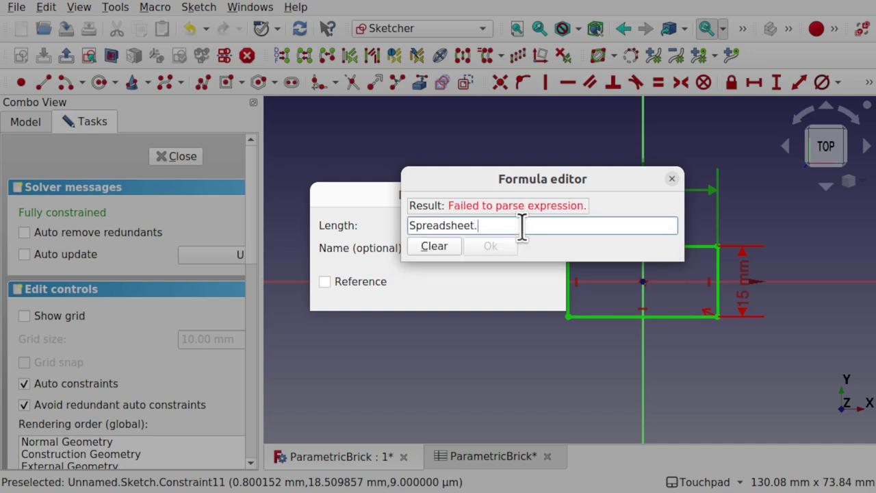
pyautogui.write('Le')
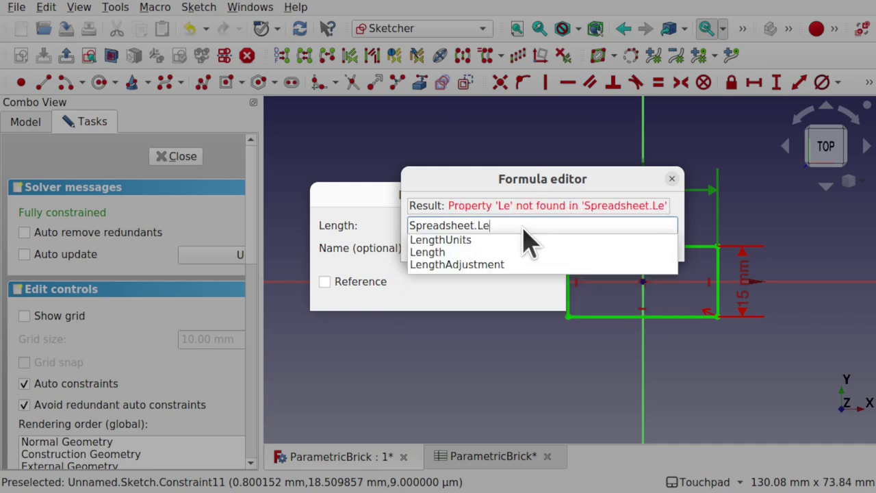
pyautogui.click(432, 253)
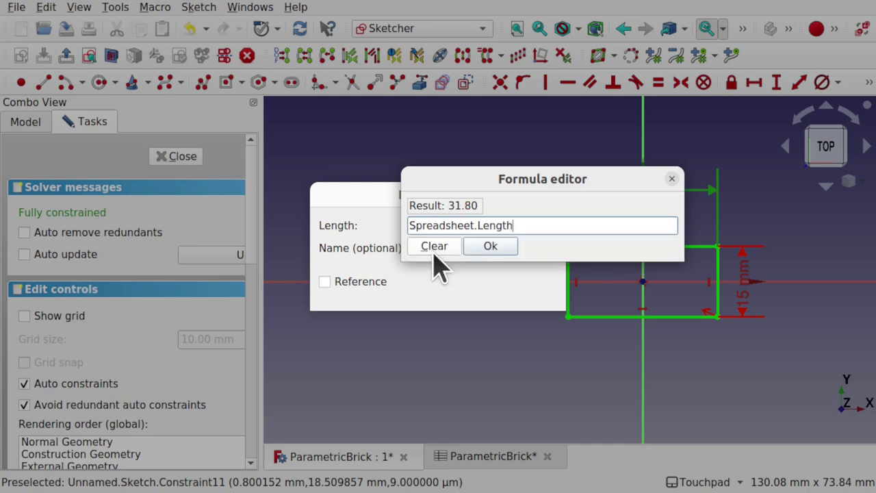
pyautogui.click(500, 251)
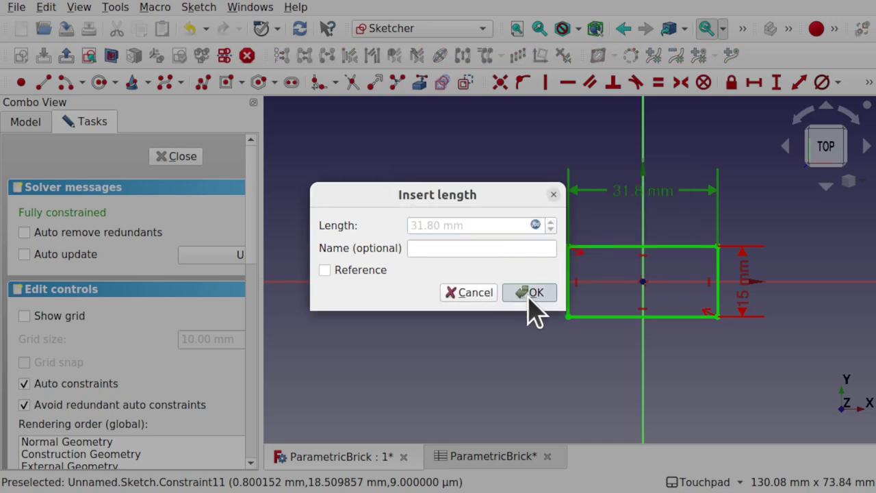
pyautogui.click(527, 295)
# - Drive the 15 mm width dimension by Spreadsheet.Width, making it 15.8 mm, and close the sketch
pyautogui.doubleClick(746, 313)
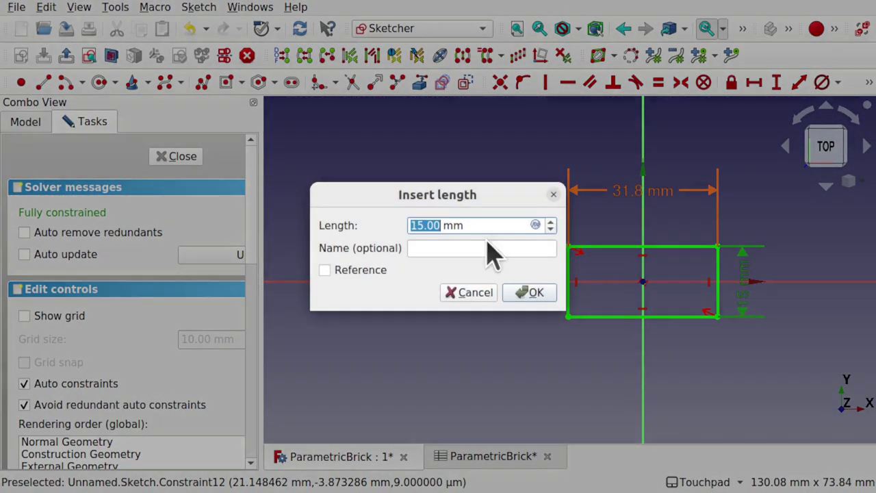
pyautogui.click(536, 225)
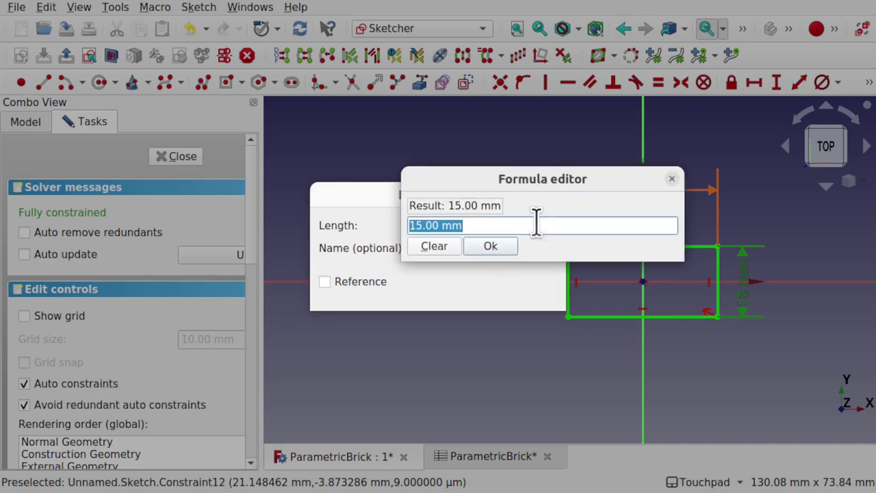
pyautogui.write('Spre')
pyautogui.press('Down')
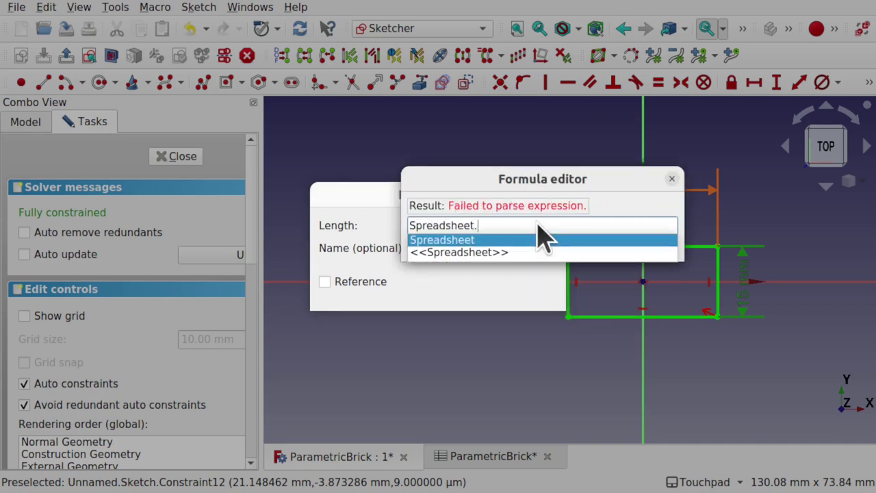
pyautogui.press('Return')
pyautogui.write('Wid')
pyautogui.press('BackSpace')
pyautogui.press('BackSpace')
pyautogui.press('BackSpace')
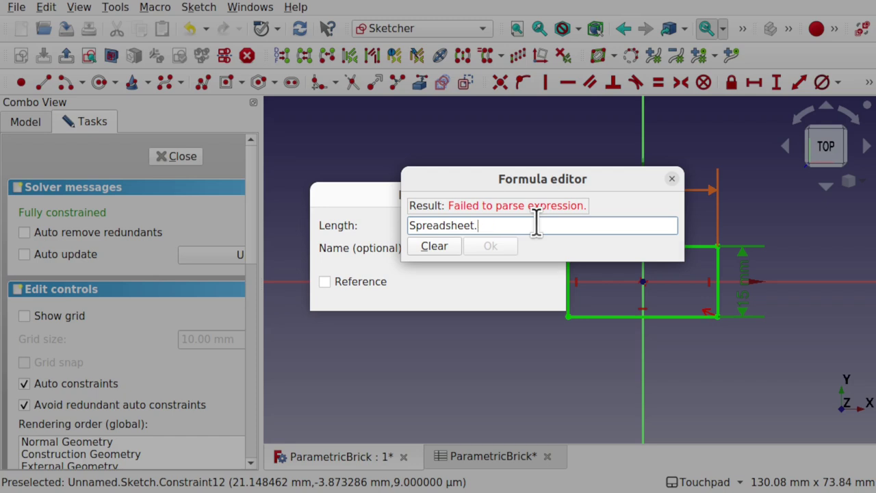
pyautogui.press('BackSpace')
pyautogui.write('id')
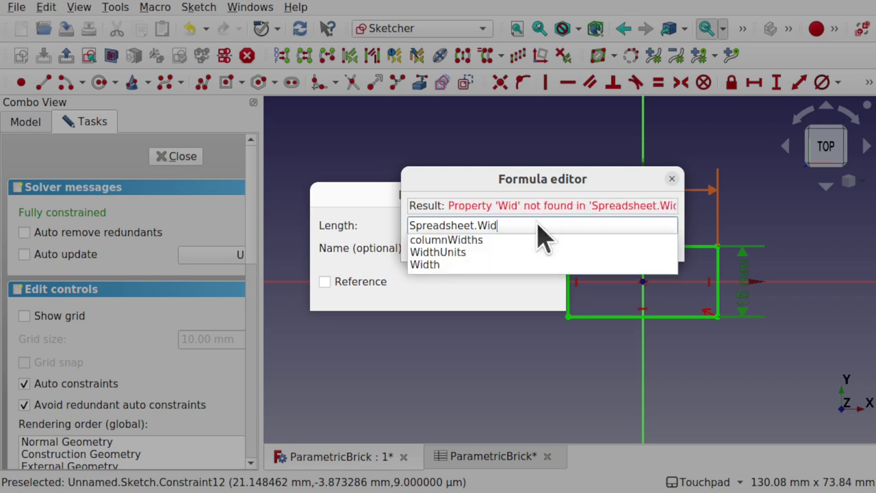
pyautogui.press('Down')
pyautogui.press('Down')
pyautogui.press('Down')
pyautogui.press('Return')
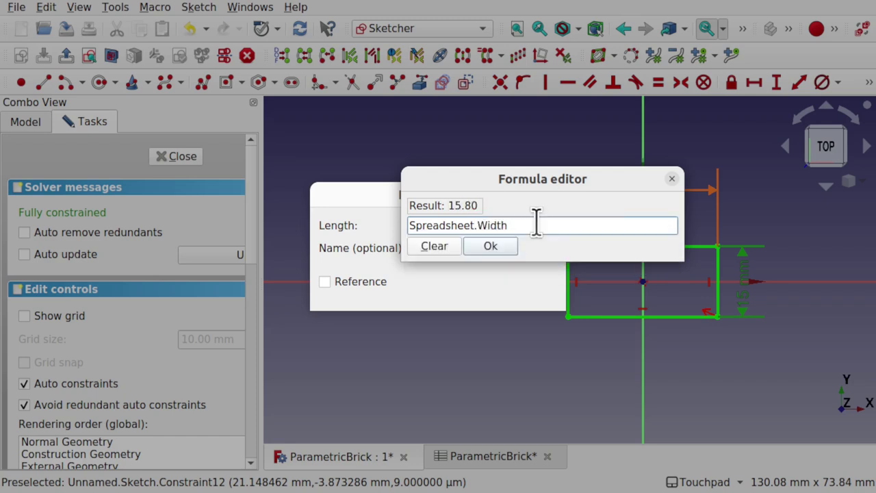
pyautogui.click(490, 248)
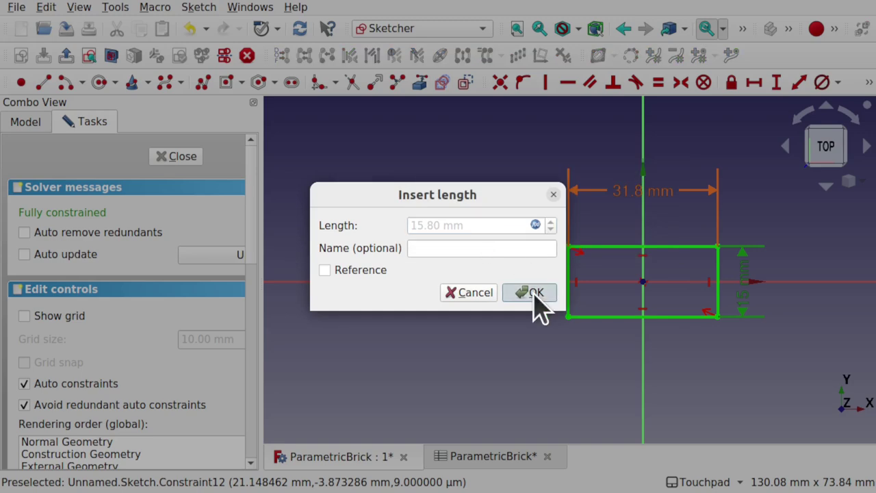
pyautogui.click(534, 293)
pyautogui.scroll(3, 655, 293)
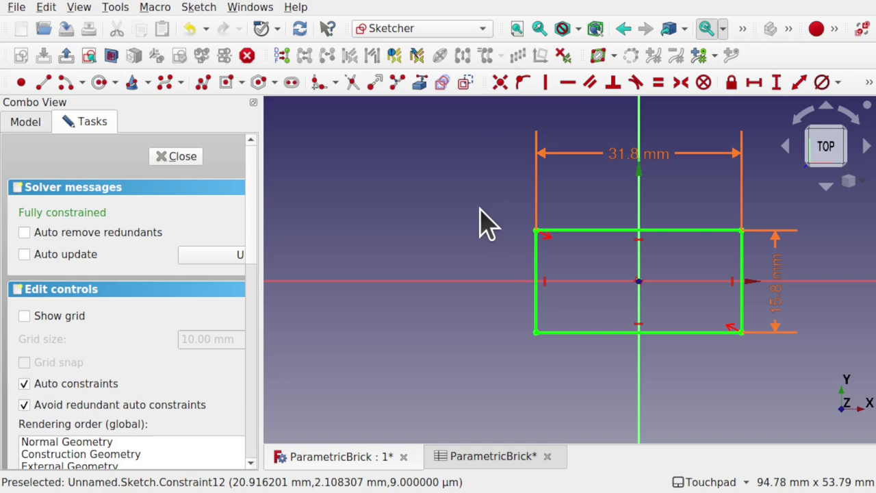
pyautogui.click(180, 159)
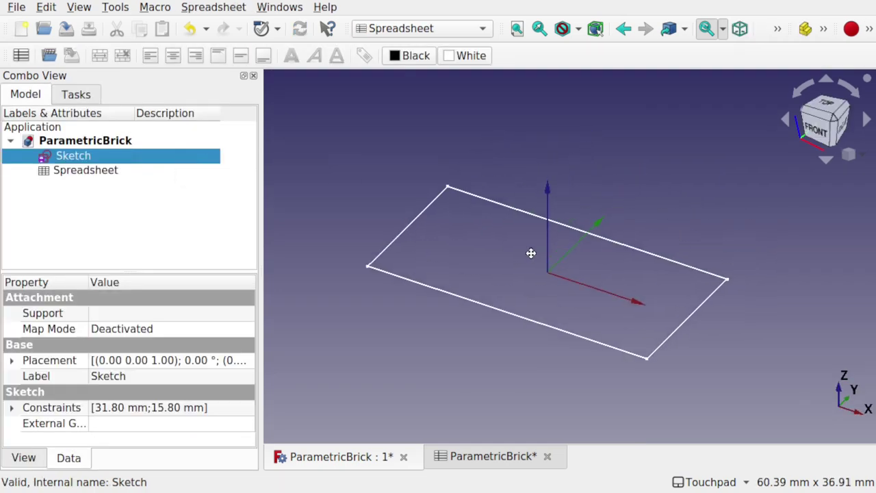
# - Switch to the Part workbench and extrude the sketch with the default 10 mm length
pyautogui.click(419, 28)
pyautogui.scroll(1, 411, 31)
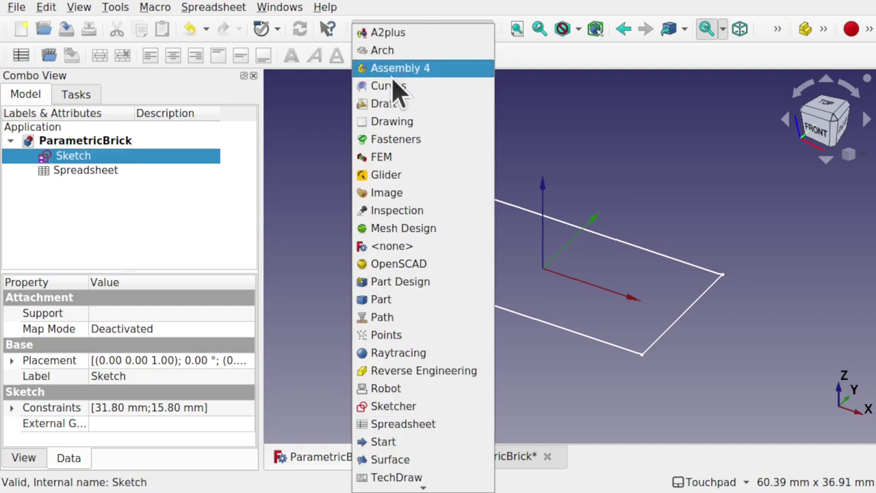
pyautogui.click(399, 301)
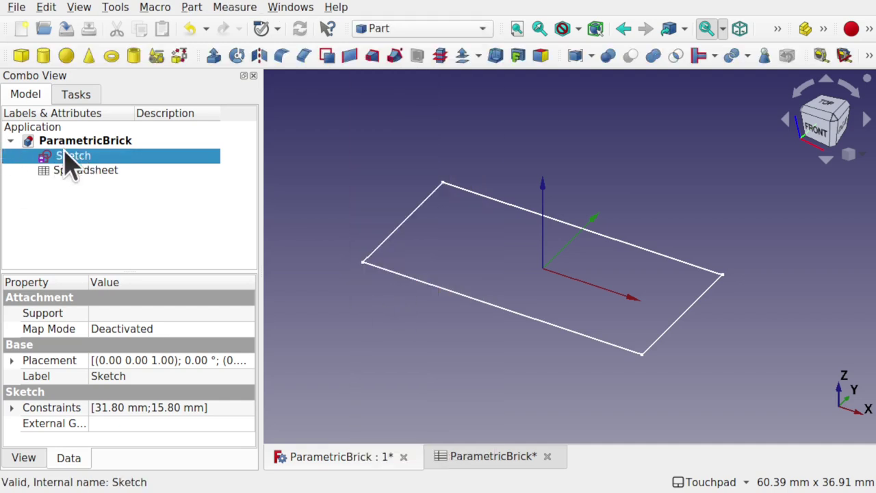
pyautogui.click(214, 58)
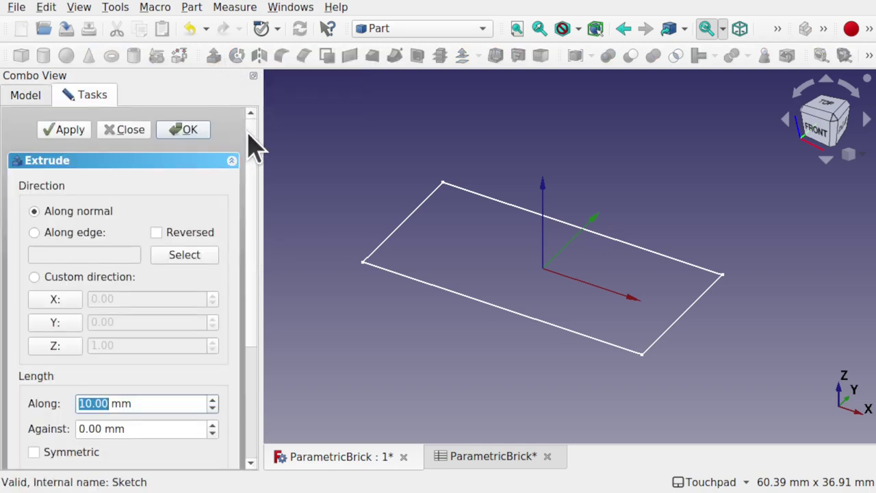
pyautogui.scroll(-5, 254, 178)
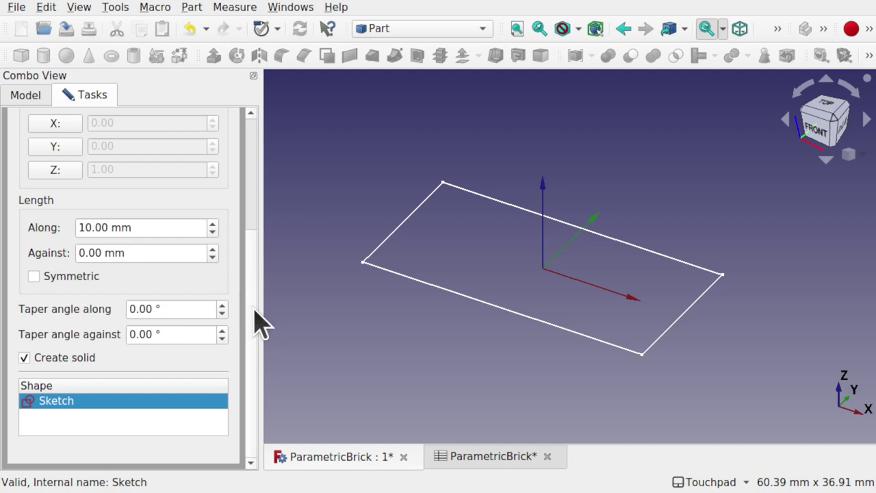
pyautogui.scroll(3, 254, 246)
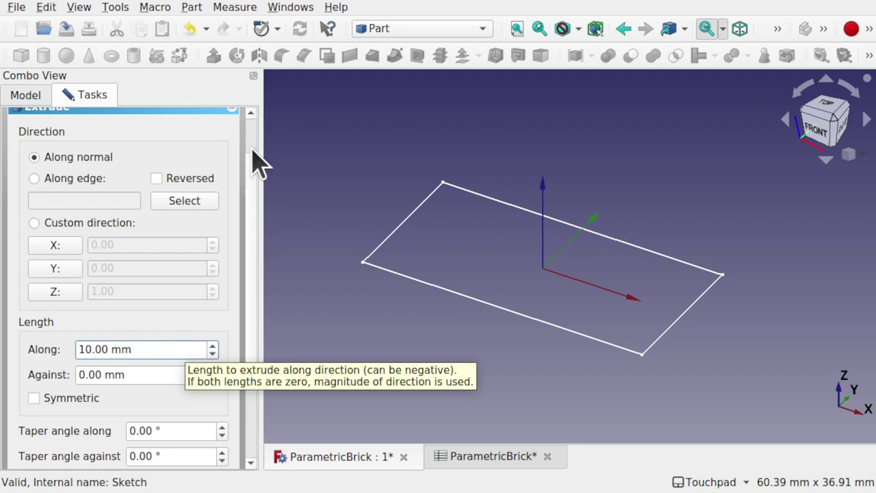
pyautogui.scroll(2, 249, 172)
pyautogui.click(187, 130)
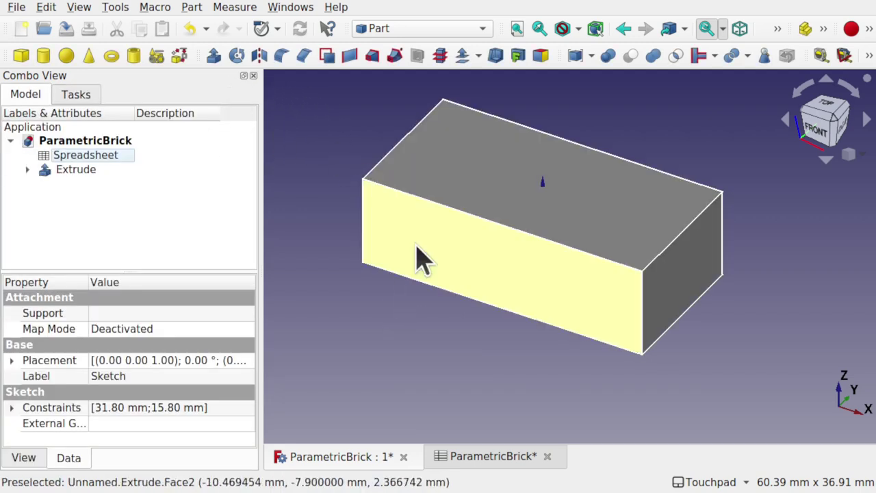
# - Set the Extrude's forward length to the formula Spreadsheet.Height, giving a 9 mm tall brick
pyautogui.click(67, 171)
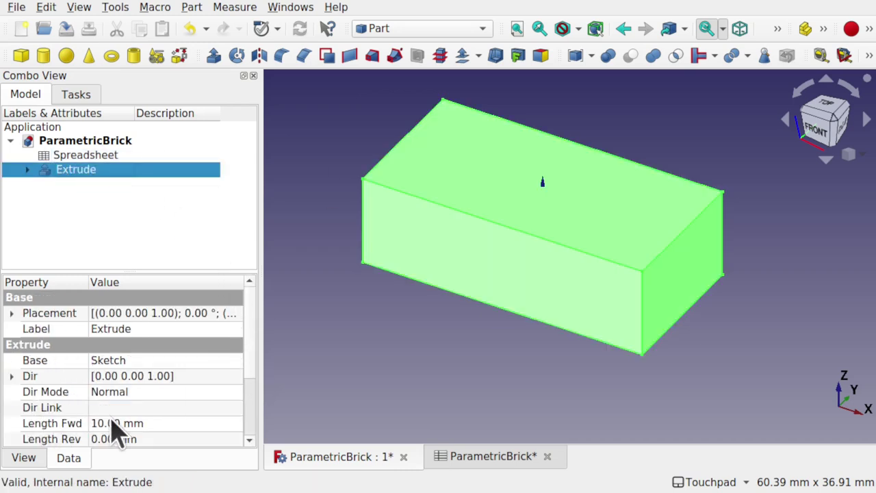
pyautogui.click(212, 424)
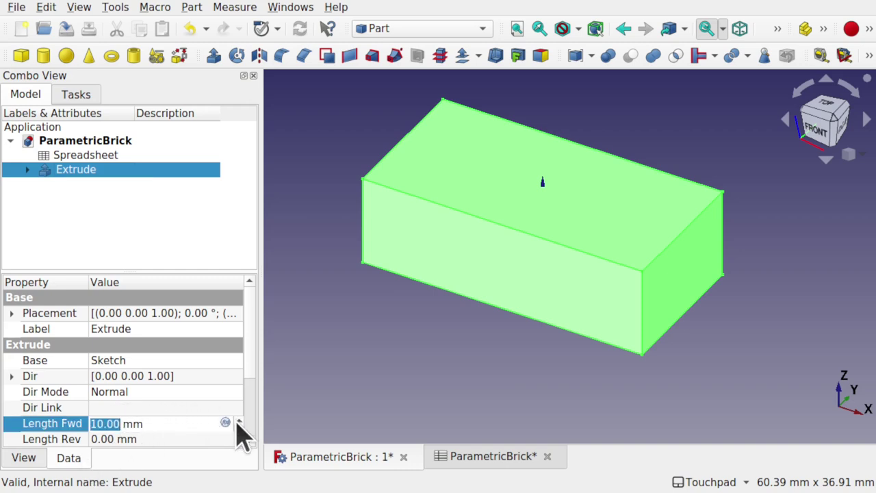
pyautogui.click(225, 424)
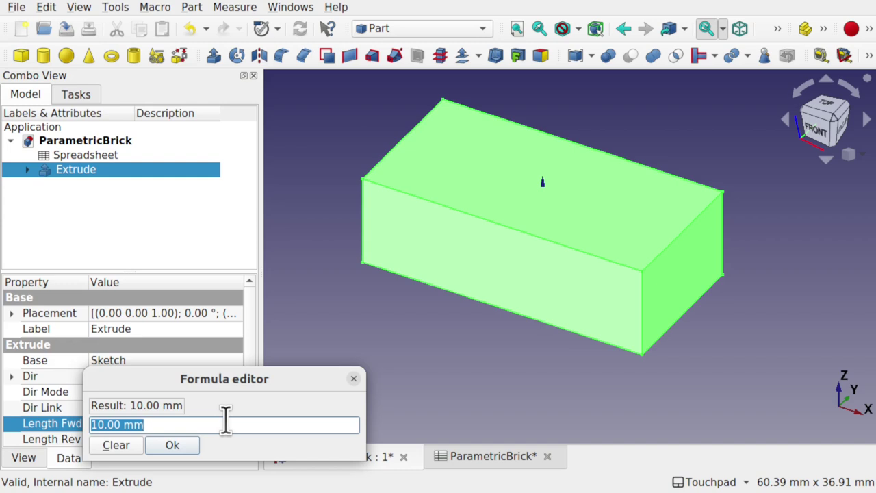
pyautogui.write('Spre')
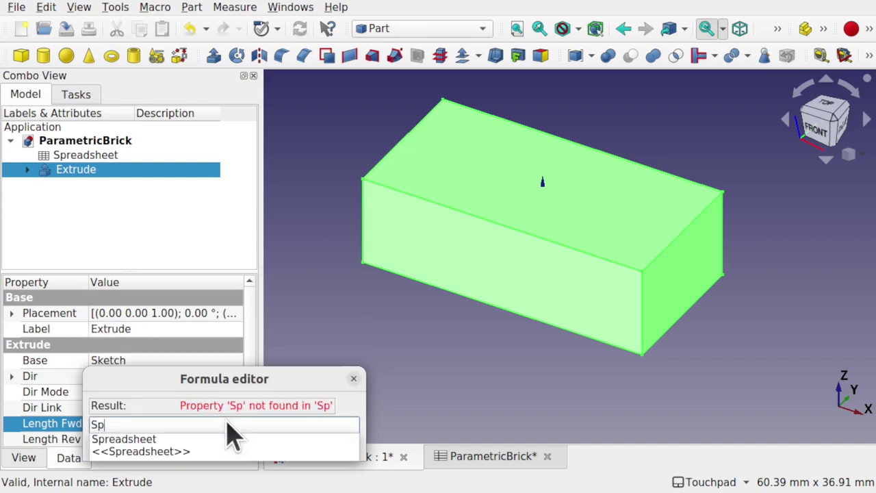
pyautogui.click(233, 438)
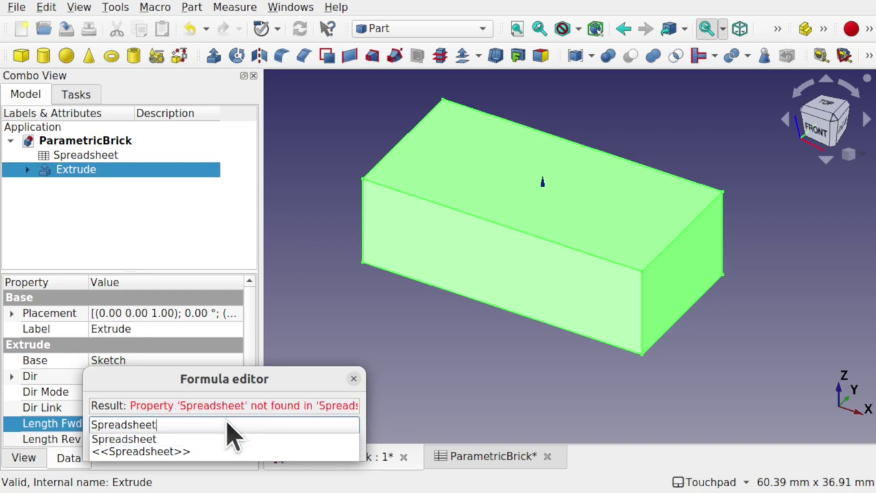
pyautogui.write('.Hei')
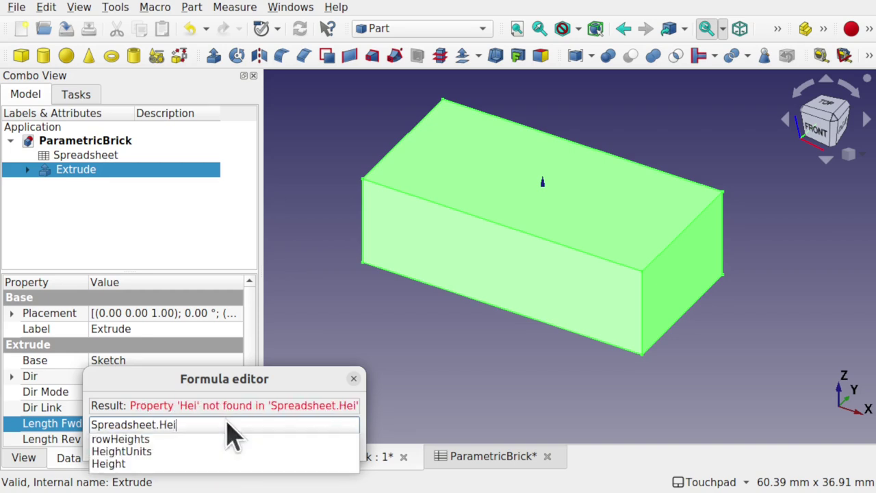
pyautogui.click(181, 463)
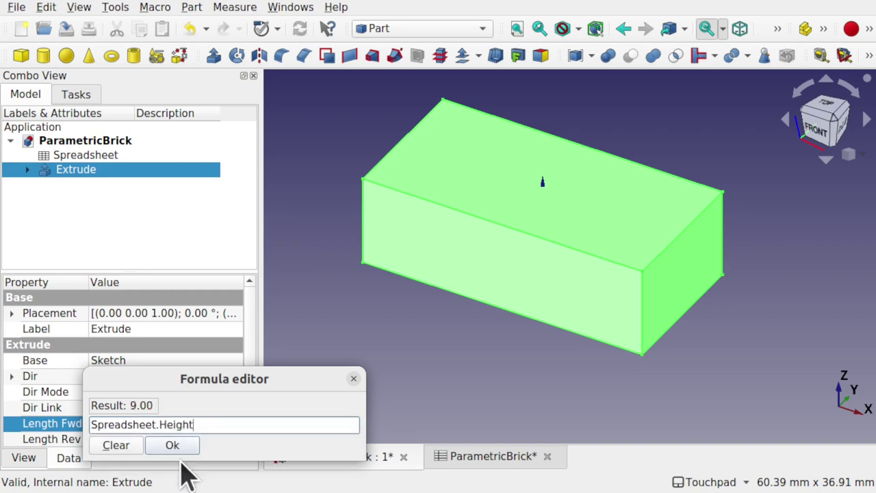
pyautogui.click(182, 446)
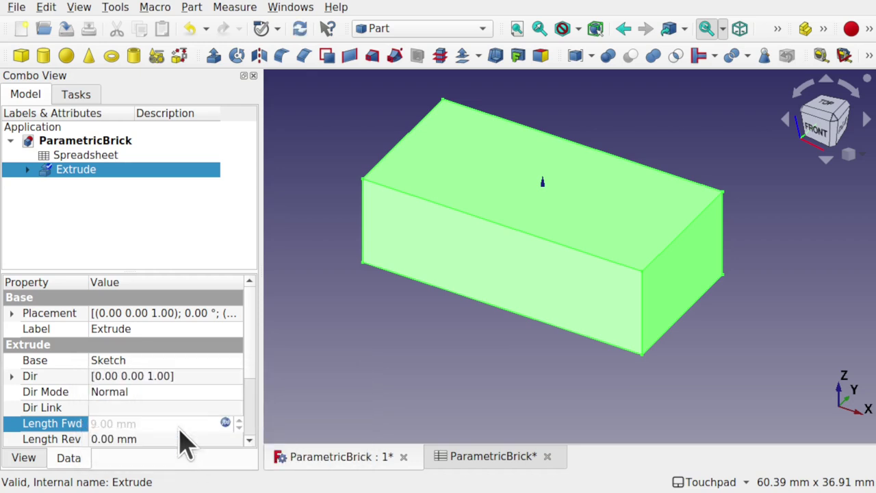
pyautogui.click(385, 313)
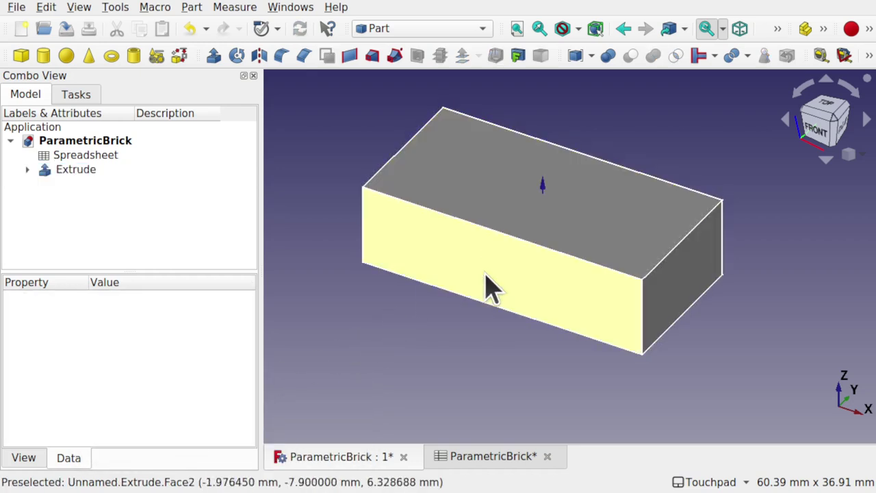
pyautogui.moveTo(477, 345); pyautogui.dragTo(527, 291, button='middle')
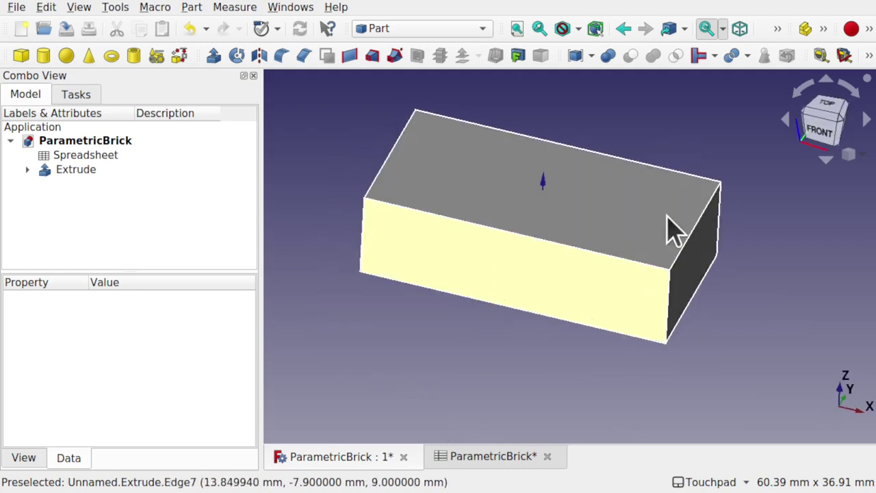
pyautogui.moveTo(536, 370); pyautogui.dragTo(499, 291, button='middle')
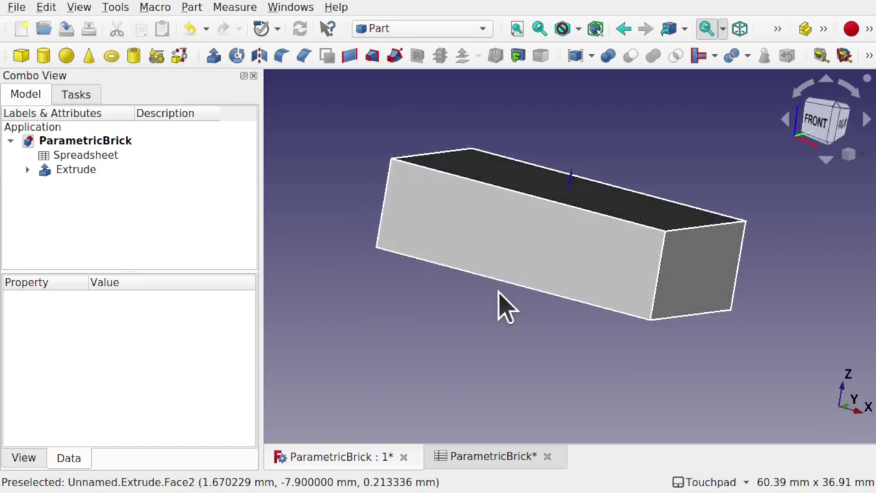
# - Change LengthUnits in spreadsheet cell B1 from 4 to 2
pyautogui.doubleClick(102, 158)
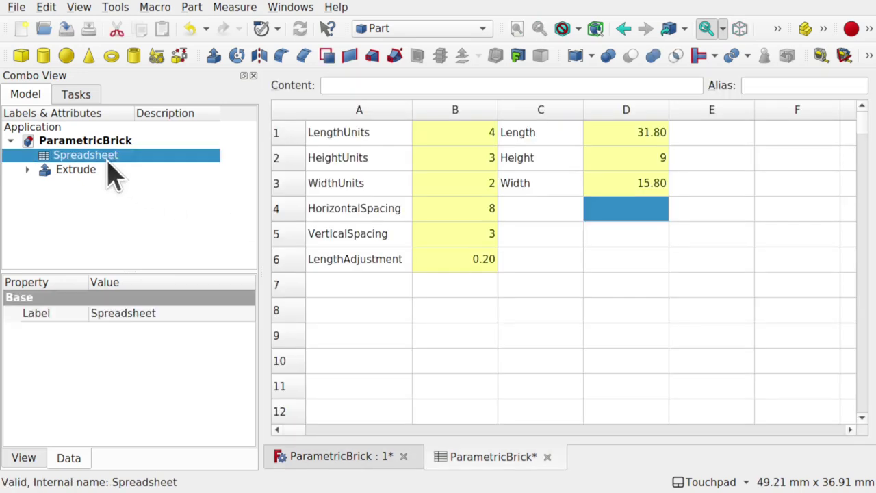
pyautogui.click(471, 134)
pyautogui.click(471, 134)
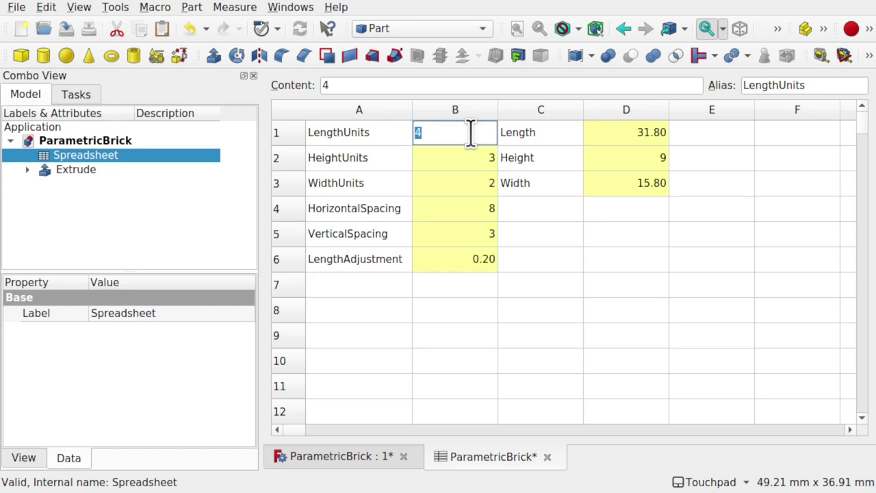
pyautogui.click(460, 184)
pyautogui.click(457, 183)
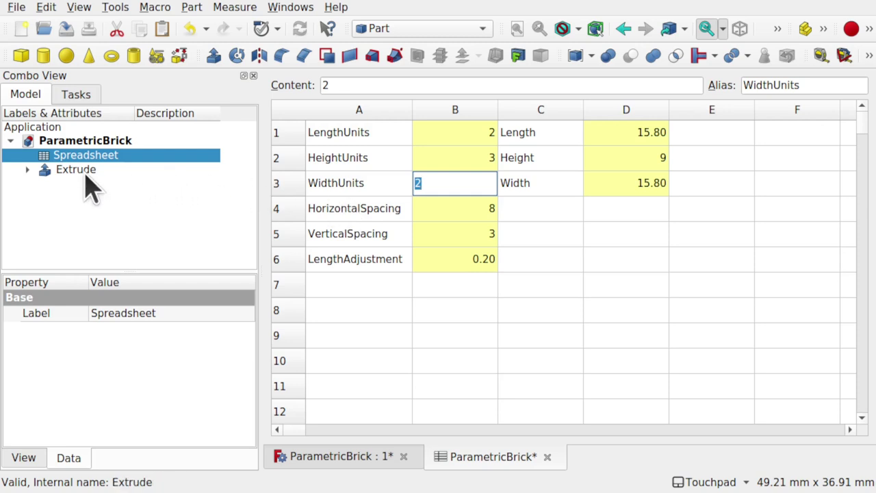
# - Orbit the 3D view to inspect the shortened brick and select the Extrude
pyautogui.click(339, 456)
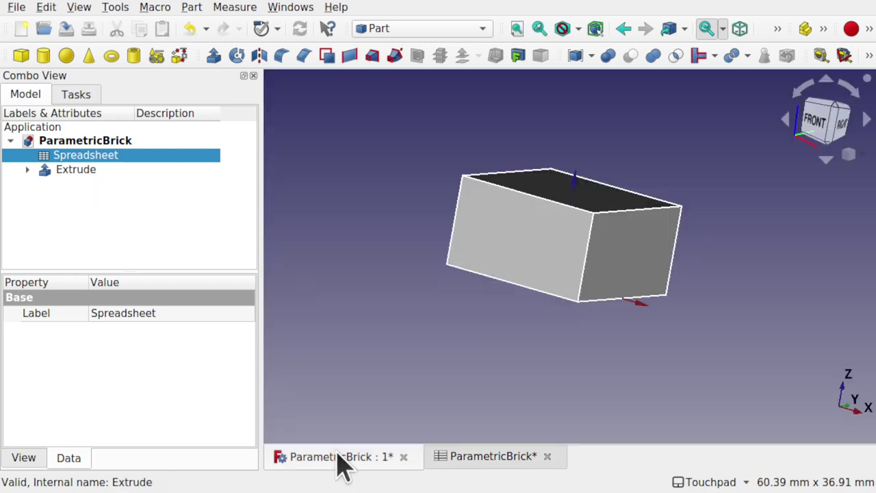
pyautogui.click(478, 353)
pyautogui.moveTo(561, 244); pyautogui.dragTo(590, 198, button='middle')
pyautogui.moveTo(618, 293); pyautogui.dragTo(602, 222, button='middle')
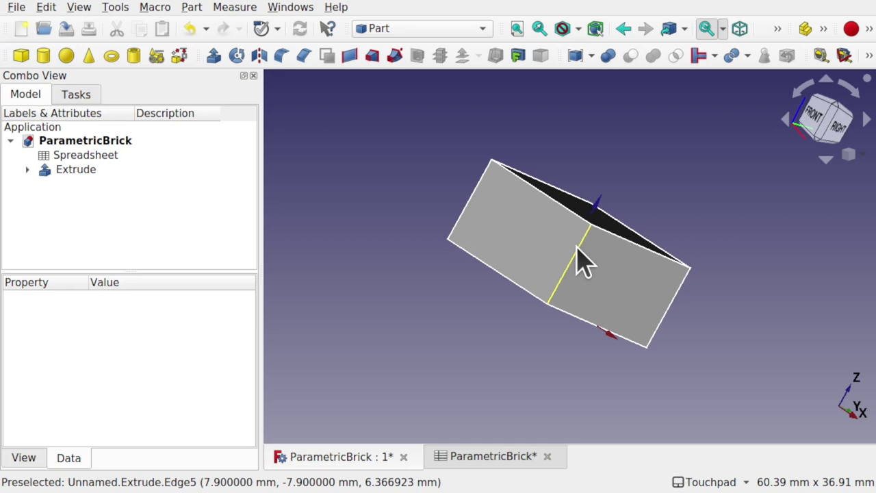
pyautogui.moveTo(577, 264); pyautogui.dragTo(572, 243, button='middle')
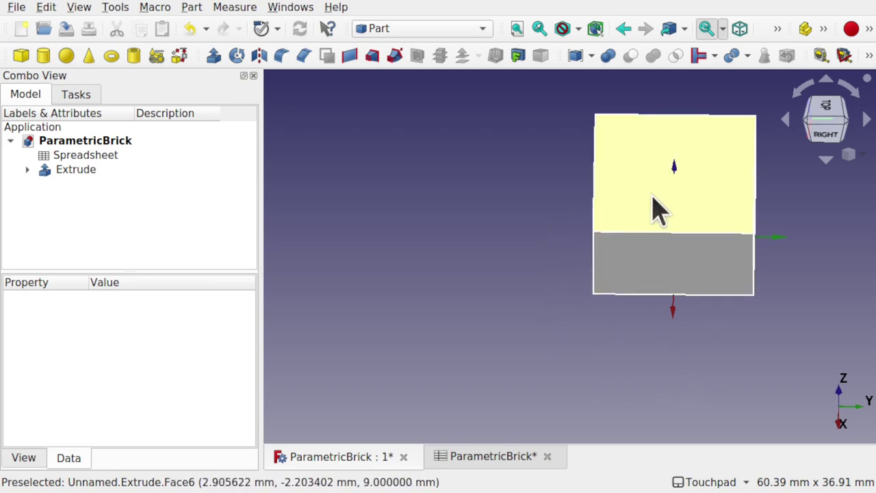
pyautogui.keyDown('alt'); pyautogui.moveTo(654, 209); pyautogui.dragTo(600, 210); pyautogui.keyUp('alt')
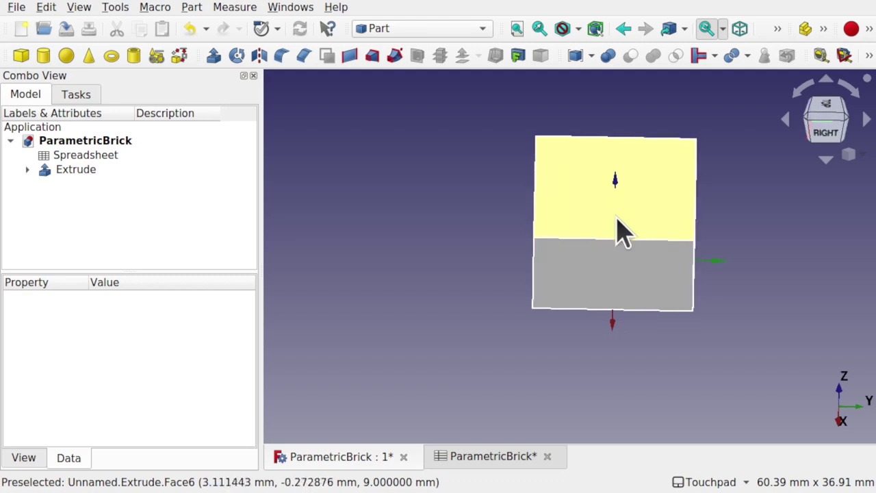
pyautogui.keyDown('alt'); pyautogui.moveTo(612, 349); pyautogui.dragTo(587, 125); pyautogui.keyUp('alt')
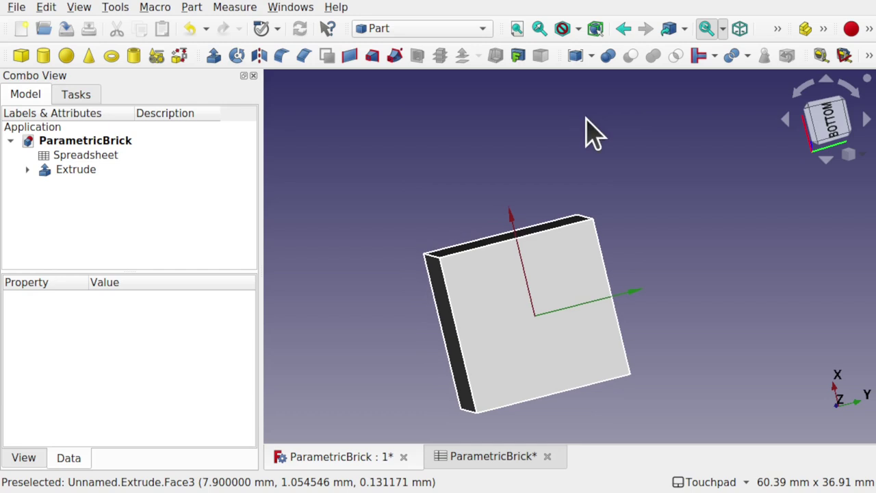
pyautogui.click(509, 339)
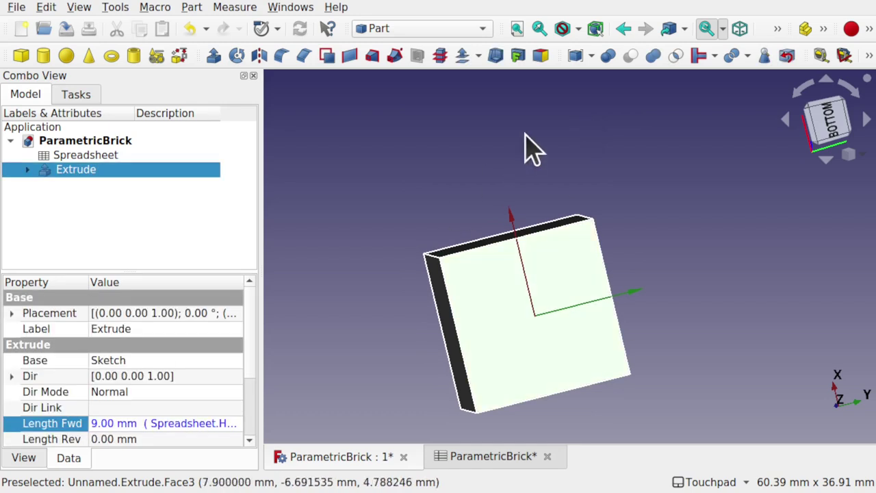
# - Hollow the brick with a Part Thickness of -1.00 mm, leaving the bottom face open
pyautogui.click(193, 8)
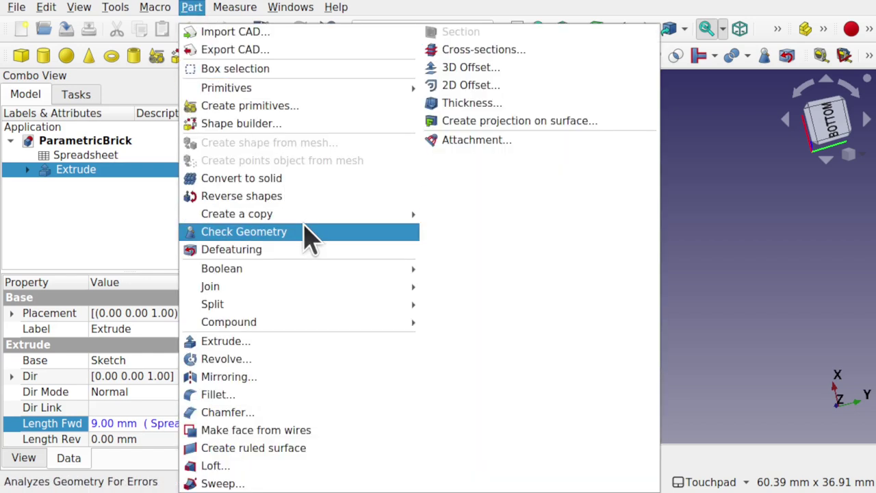
pyautogui.click(478, 104)
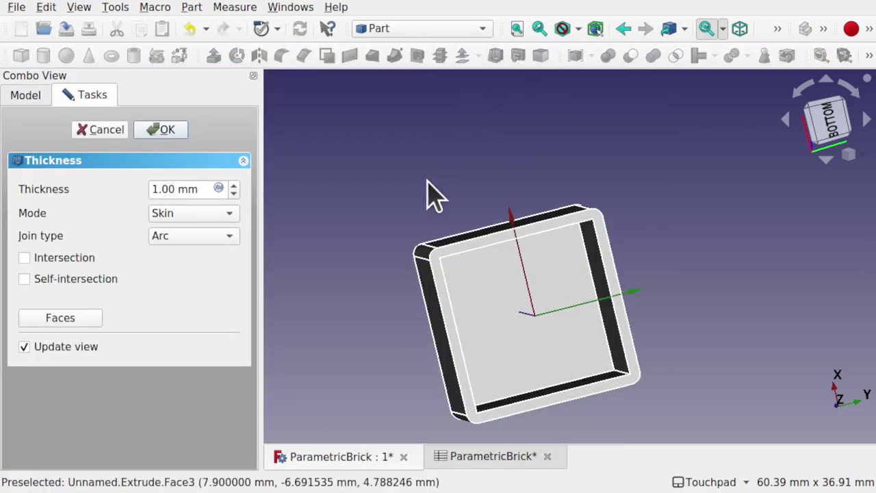
pyautogui.press('alt')
pyautogui.press('alt')
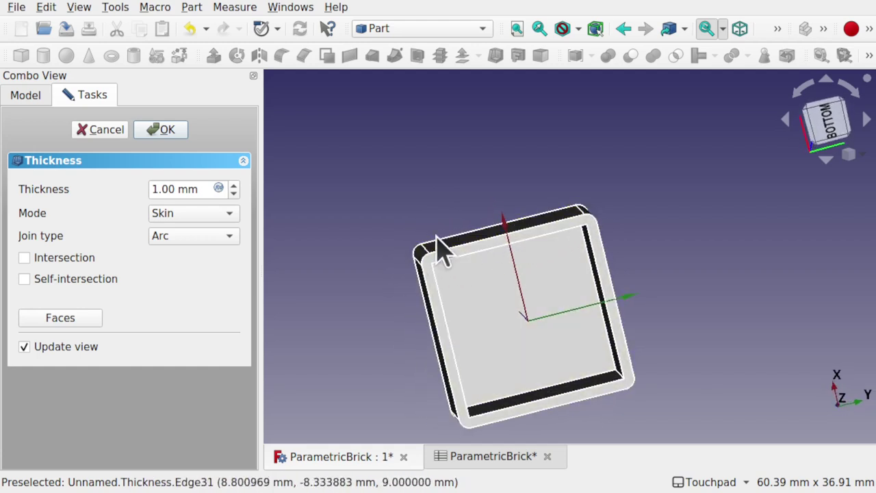
pyautogui.moveTo(199, 194); pyautogui.dragTo(146, 189)
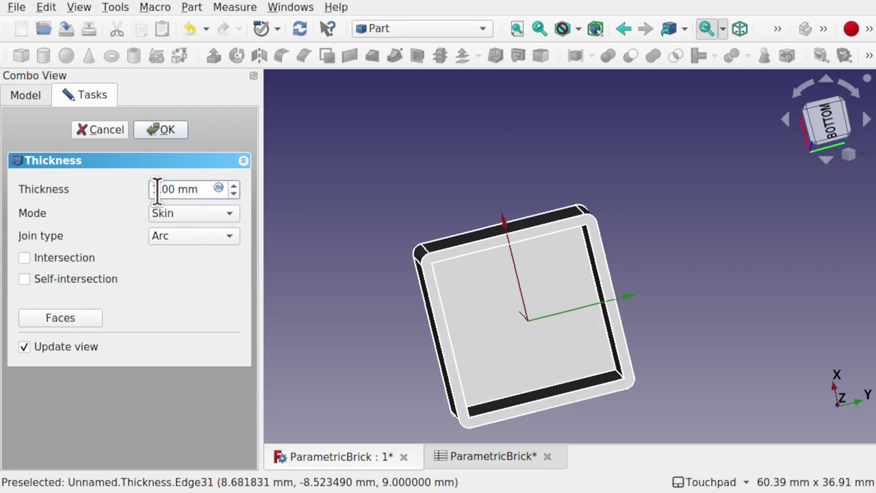
pyautogui.write('-')
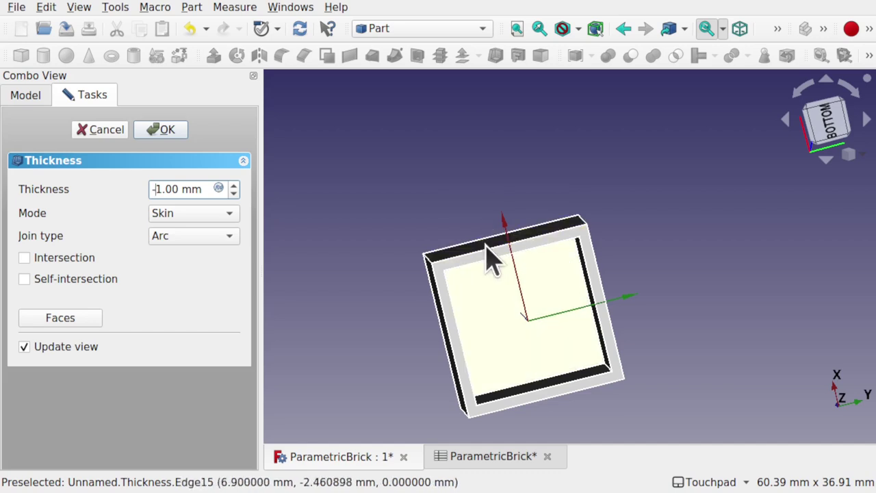
pyautogui.click(163, 130)
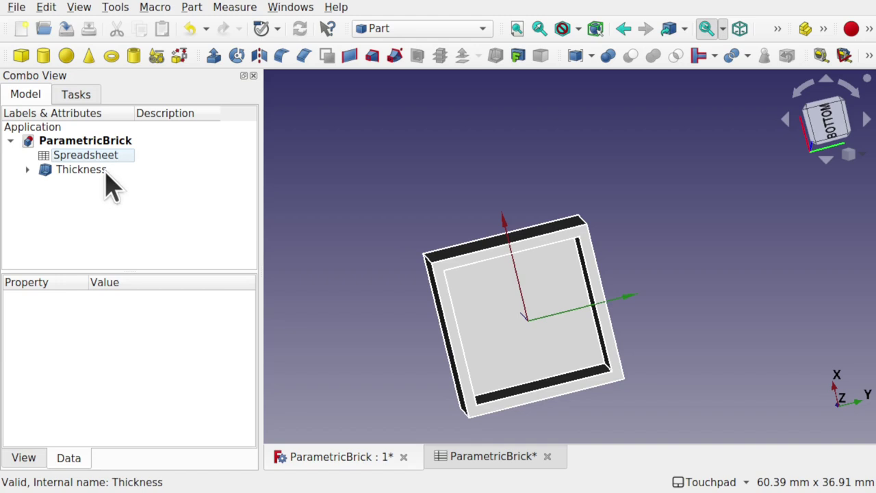
# - Add a new parameter label Wall in spreadsheet cell A7
pyautogui.click(494, 457)
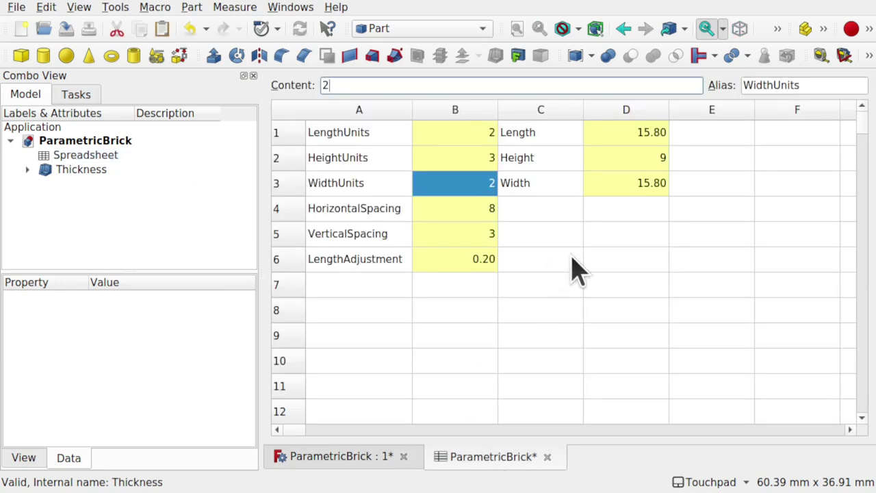
pyautogui.click(362, 291)
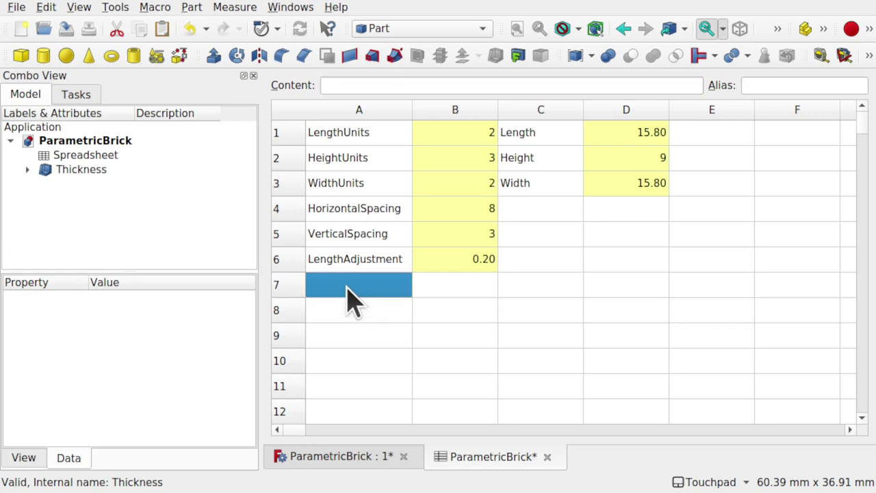
pyautogui.doubleClick(346, 286)
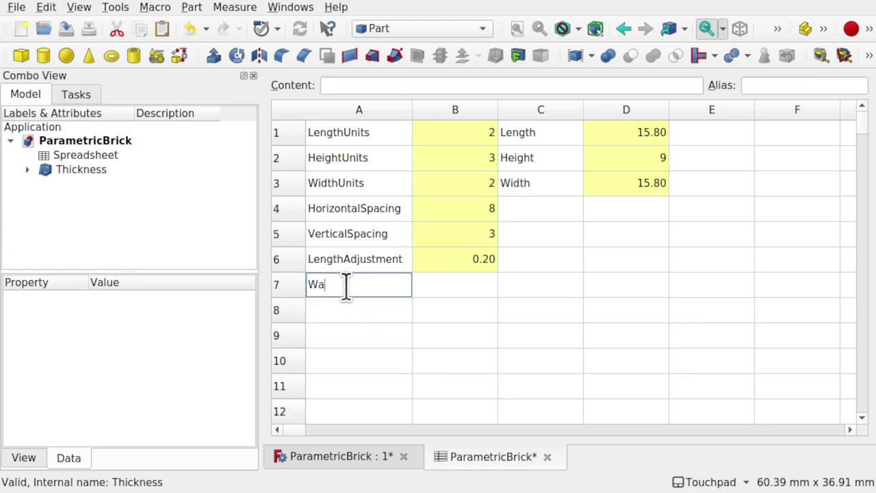
pyautogui.click(474, 289)
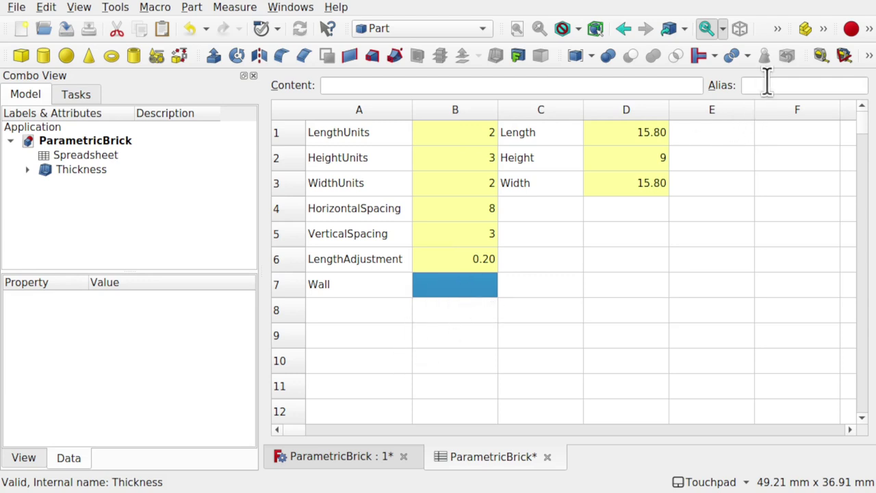
pyautogui.write('Wall')
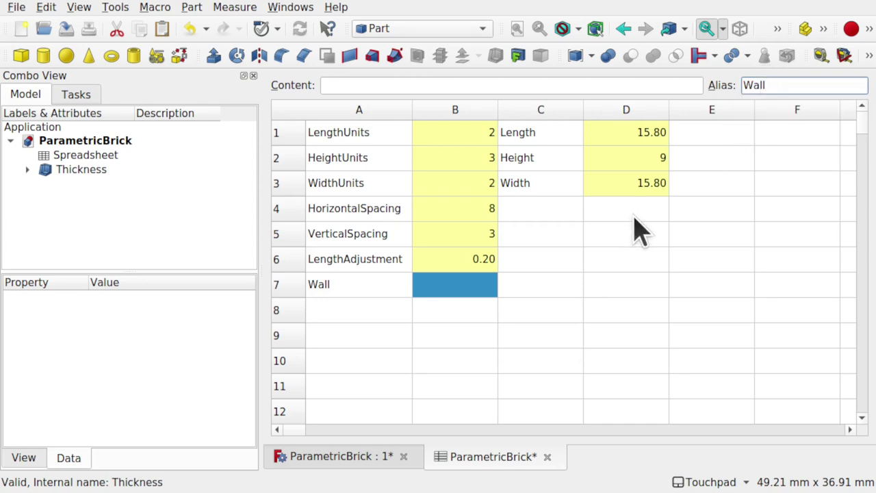
pyautogui.click(488, 338)
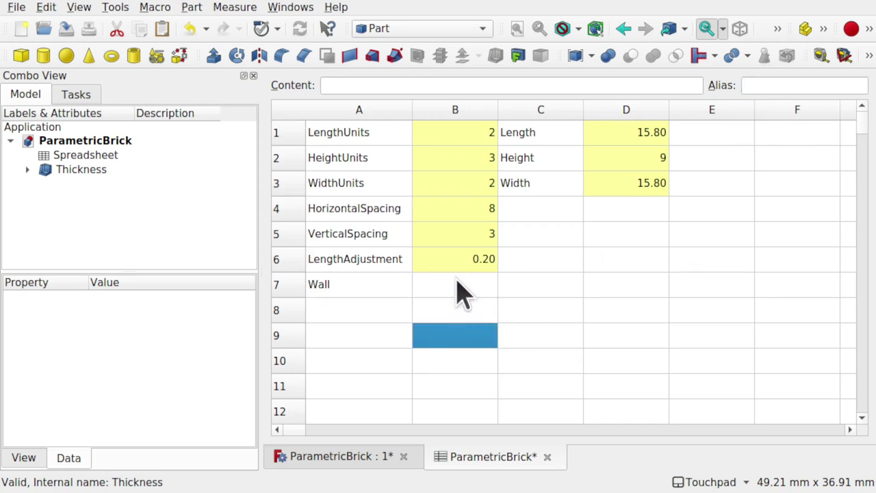
pyautogui.click(476, 291)
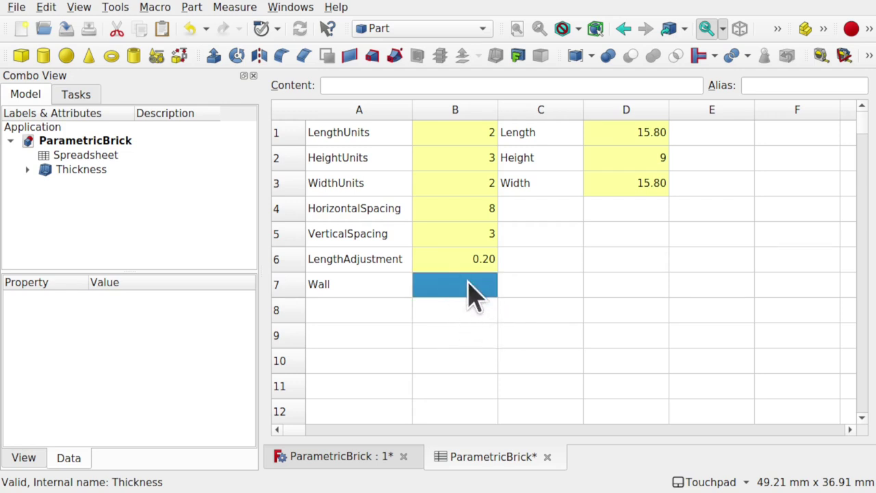
# - Enter 0 in B7 and give it the alias Wall
pyautogui.doubleClick(463, 300)
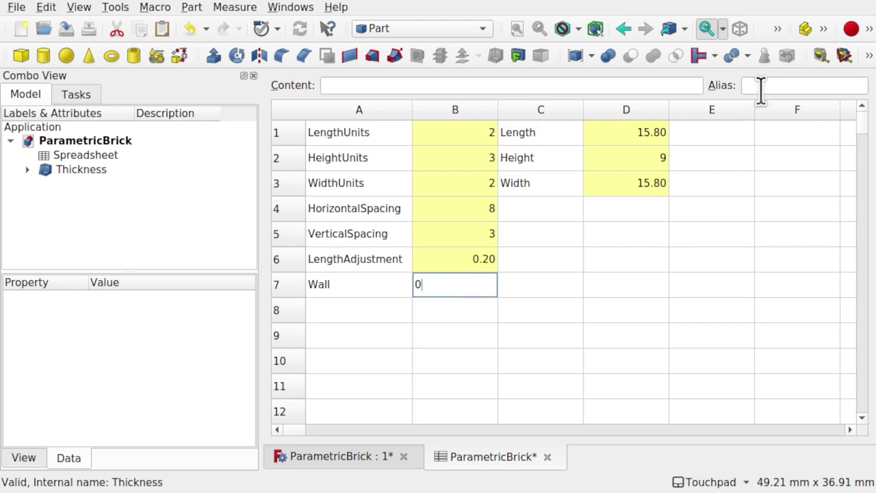
pyautogui.click(768, 86)
pyautogui.write('Wall')
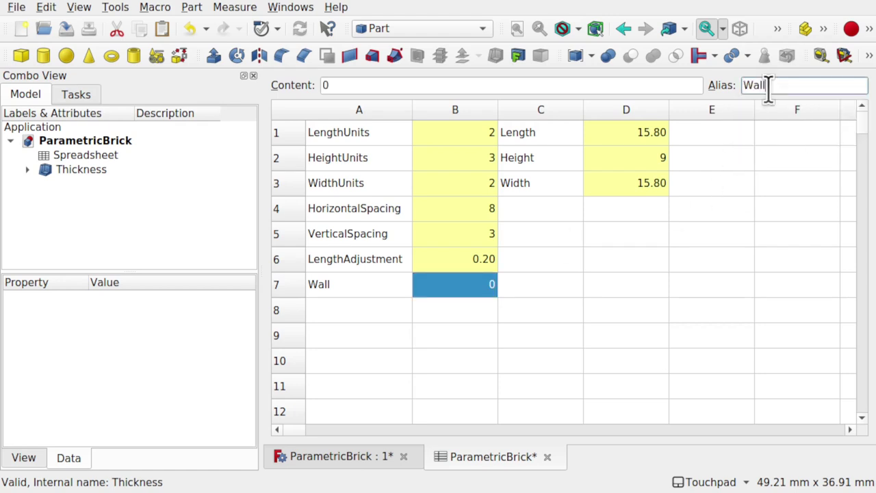
pyautogui.click(423, 336)
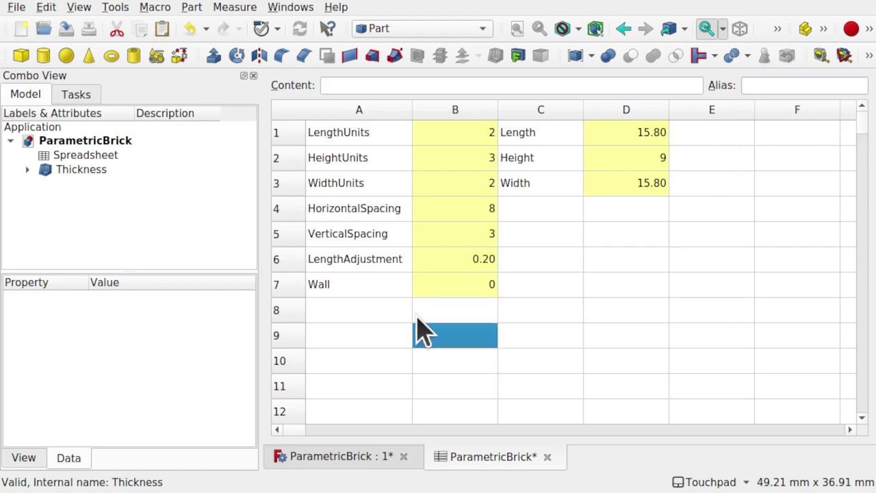
pyautogui.click(463, 299)
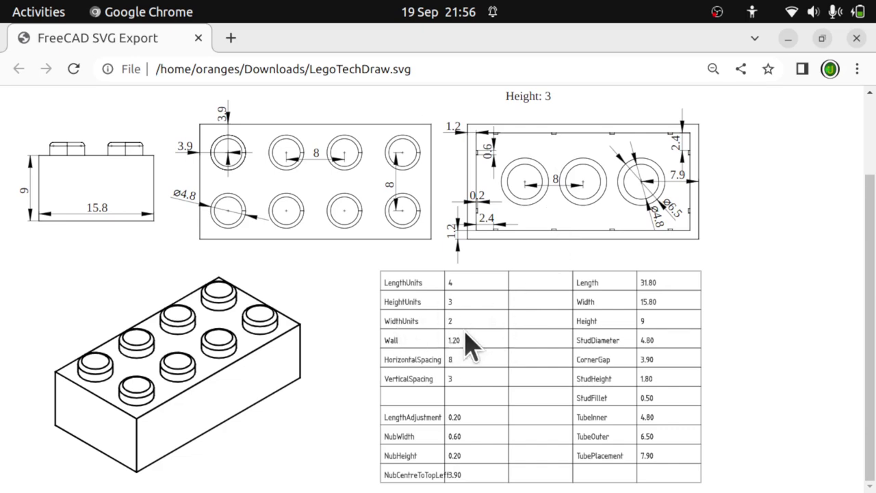
# - Return to FreeCAD after reading Wall = 1.20 from the LegoTechDraw reference drawing
pyautogui.hotkey('alt', 'Tab')
# - Set the spreadsheet's Wall value in cell B7 to 1.2
pyautogui.doubleClick(470, 286)
pyautogui.write('1.2')
pyautogui.click(445, 364)
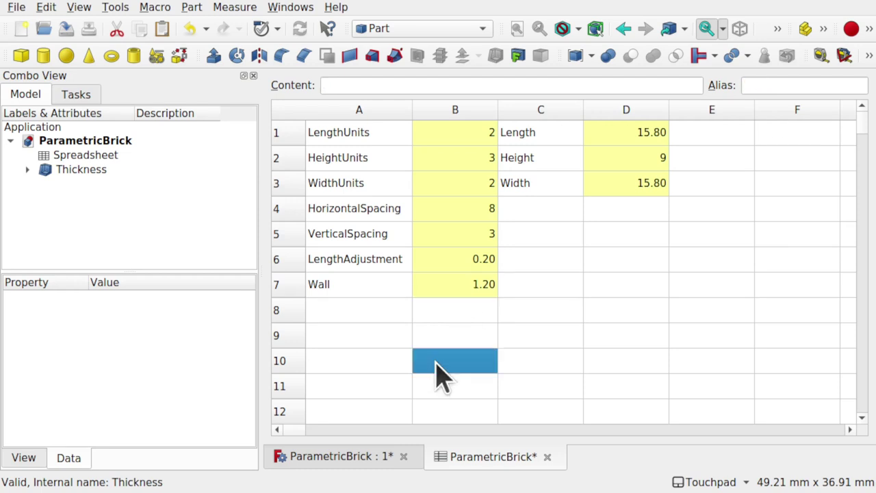
# - In the 3D view, bind the Thickness feature's value to the expression Spreadsheet.Wall
pyautogui.click(342, 457)
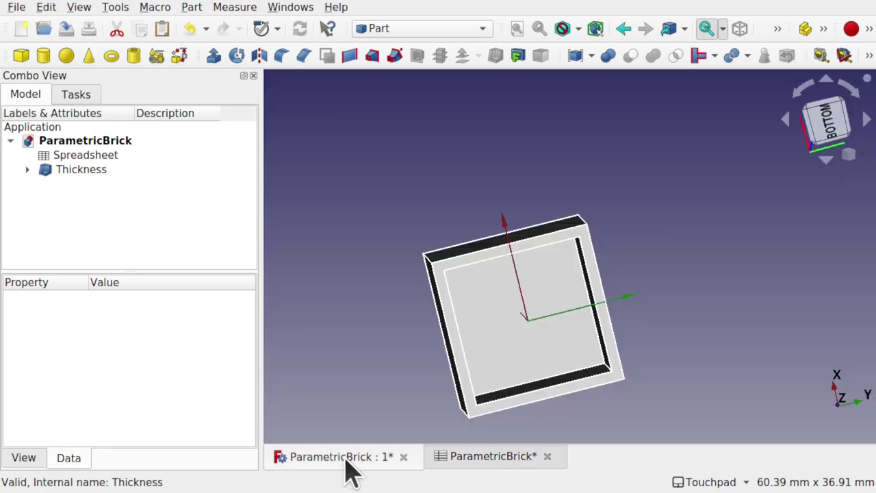
pyautogui.click(82, 172)
pyautogui.doubleClick(82, 173)
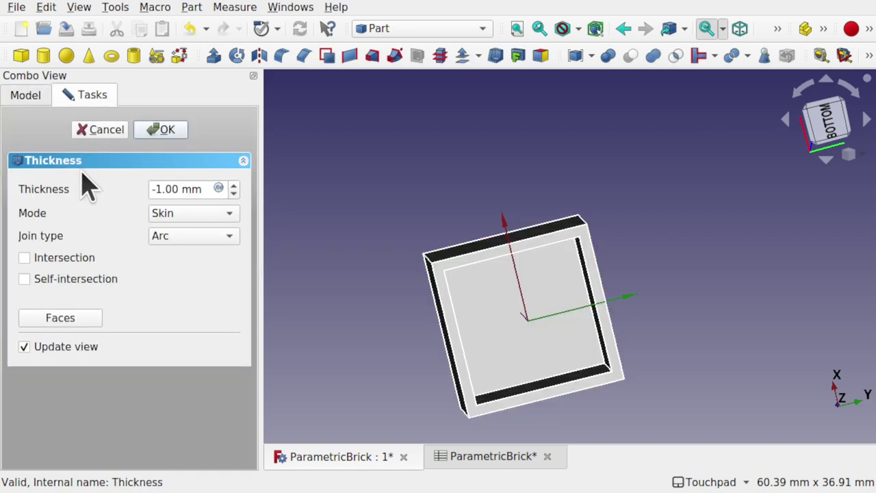
pyautogui.click(107, 130)
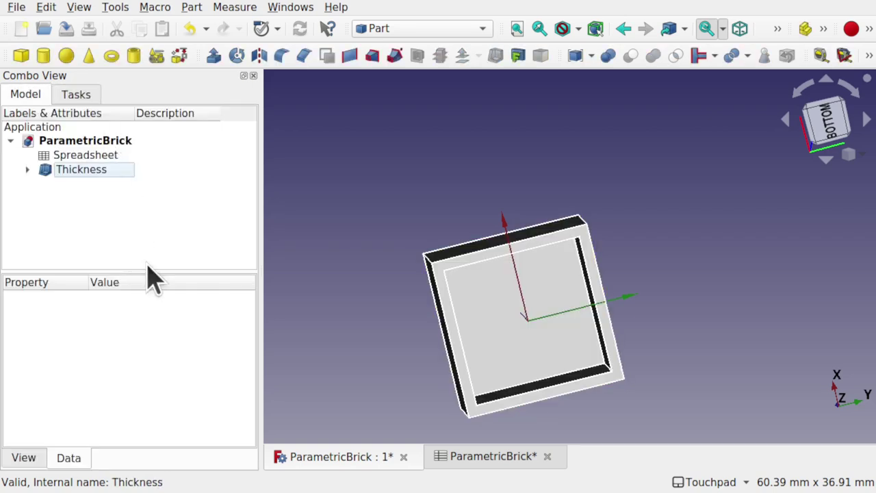
pyautogui.click(96, 172)
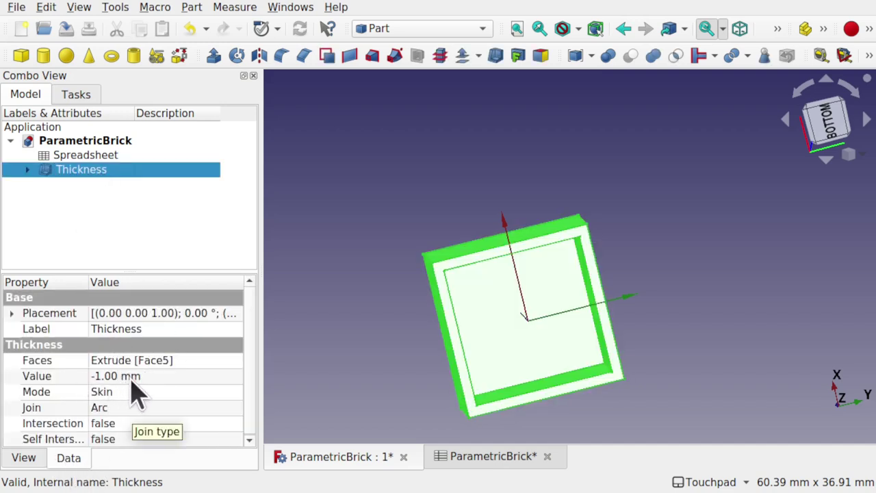
pyautogui.doubleClick(155, 172)
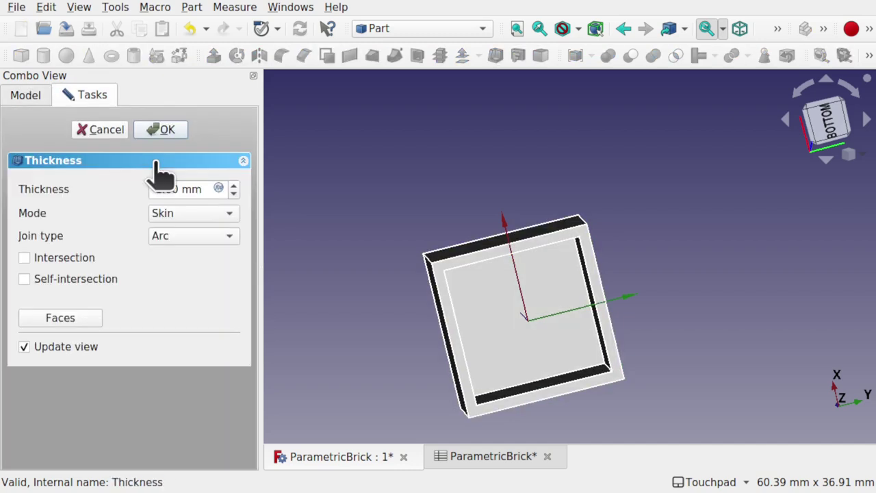
pyautogui.click(218, 188)
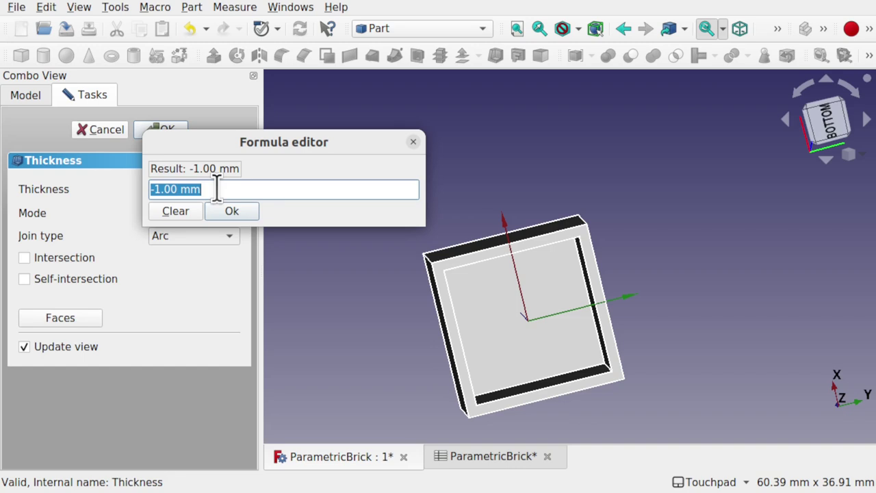
pyautogui.write('Spre')
pyautogui.press('Down')
pyautogui.write('.Wall')
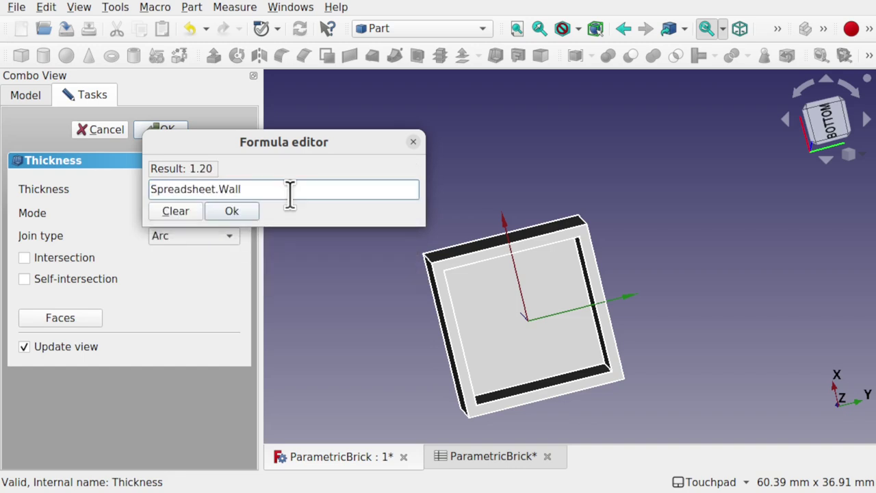
pyautogui.click(237, 213)
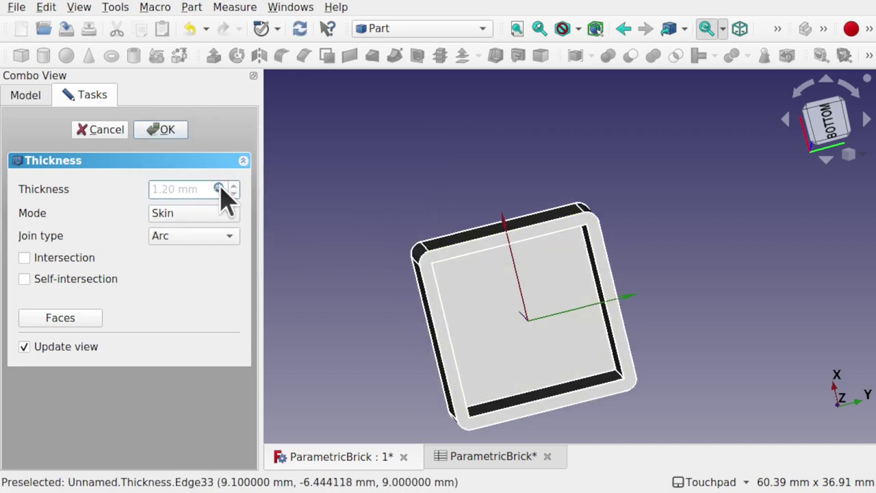
# - Change the thickness formula to -Spreadsheet.Wall and apply the Thickness edit
pyautogui.click(218, 188)
pyautogui.moveTo(152, 190); pyautogui.dragTo(250, 192)
pyautogui.click(250, 191)
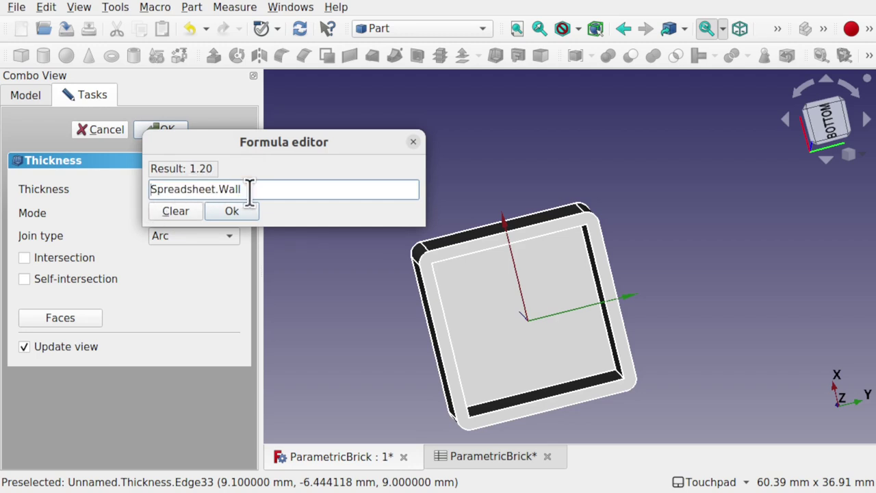
pyautogui.press('Home')
pyautogui.write('-')
pyautogui.click(236, 216)
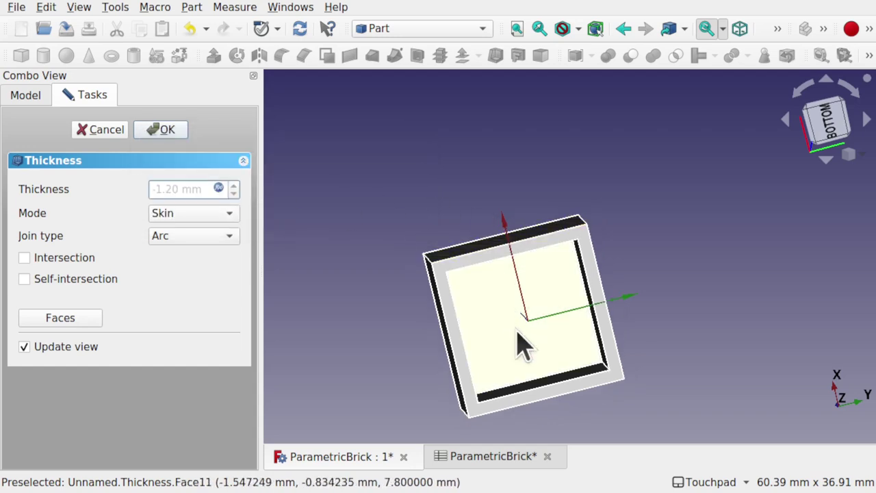
pyautogui.click(168, 132)
# - Orbit the hollow brick until its top face is visible, then select that face
pyautogui.keyDown('alt'); pyautogui.moveTo(445, 235); pyautogui.dragTo(509, 392); pyautogui.keyUp('alt')
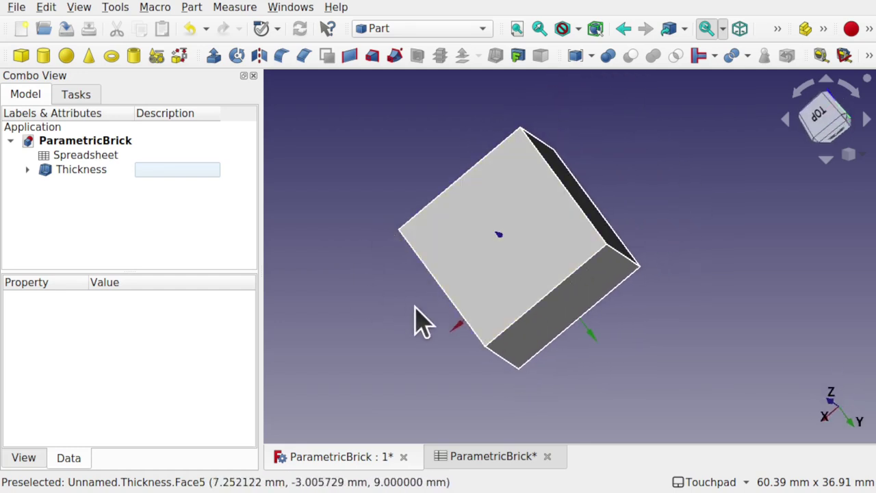
pyautogui.keyDown('alt'); pyautogui.moveTo(445, 333); pyautogui.dragTo(512, 342); pyautogui.keyUp('alt')
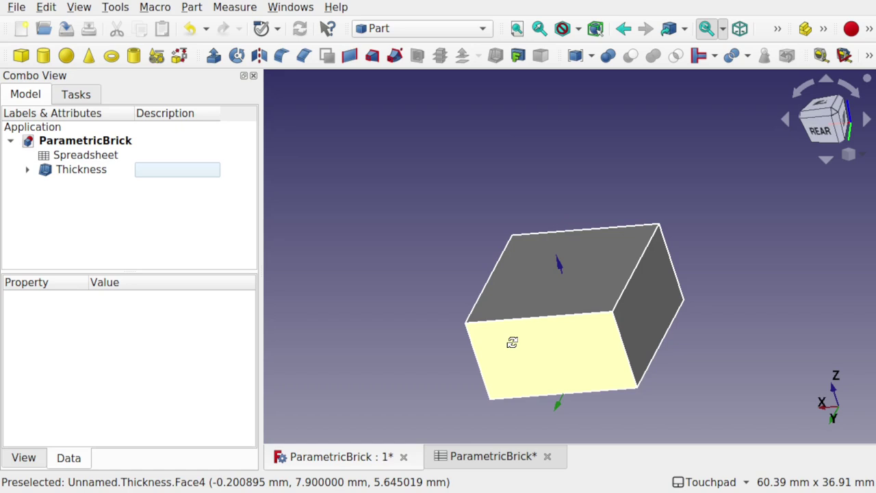
pyautogui.keyDown('alt'); pyautogui.moveTo(512, 342); pyautogui.dragTo(553, 282); pyautogui.keyUp('alt')
pyautogui.keyDown('alt'); pyautogui.moveTo(577, 327); pyautogui.dragTo(548, 317); pyautogui.keyUp('alt')
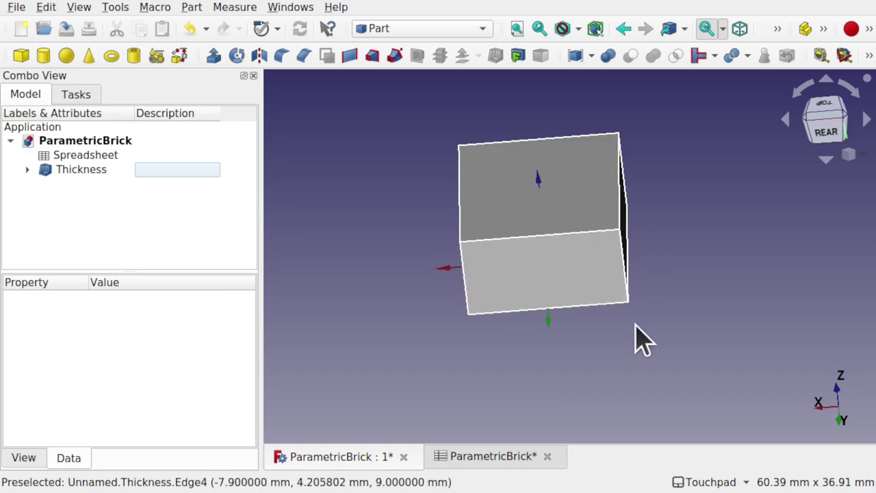
pyautogui.keyDown('alt'); pyautogui.moveTo(637, 339); pyautogui.dragTo(614, 381); pyautogui.keyUp('alt')
pyautogui.click(551, 183)
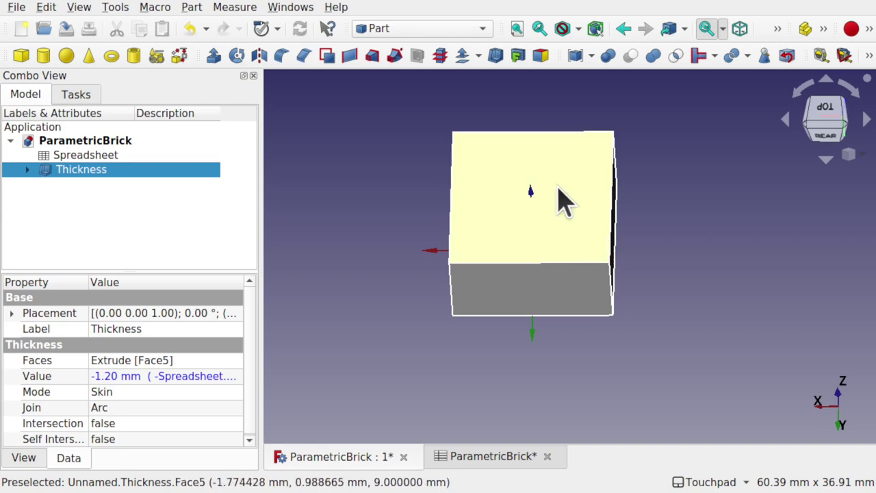
pyautogui.click(579, 221)
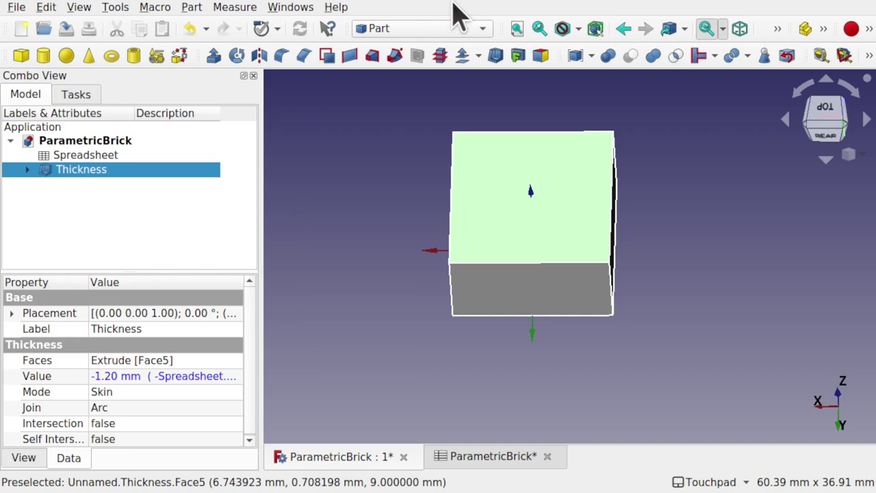
# - Switch to Sketcher and attach a new FlatFace sketch to the brick's top face
pyautogui.click(436, 38)
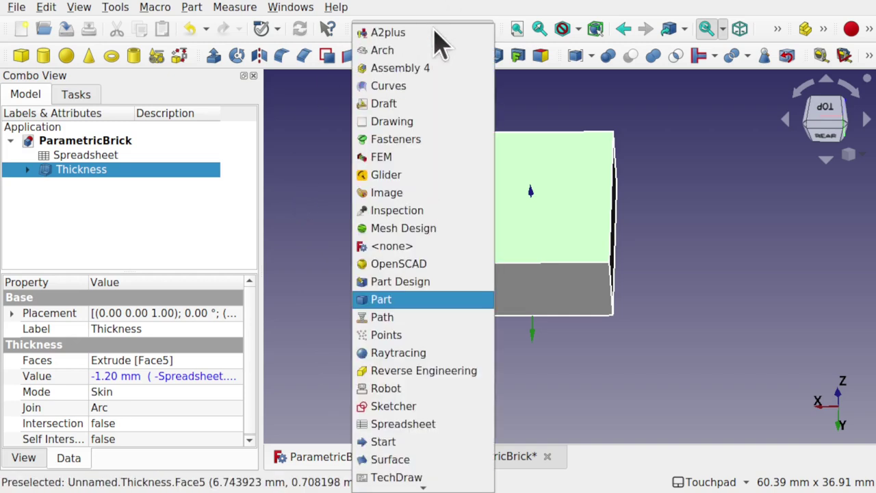
pyautogui.click(395, 409)
pyautogui.click(360, 269)
pyautogui.click(568, 232)
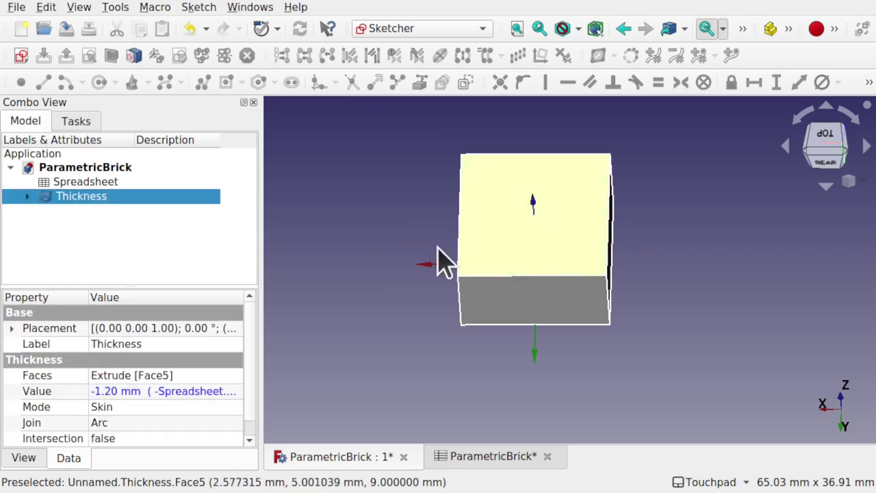
pyautogui.click(21, 56)
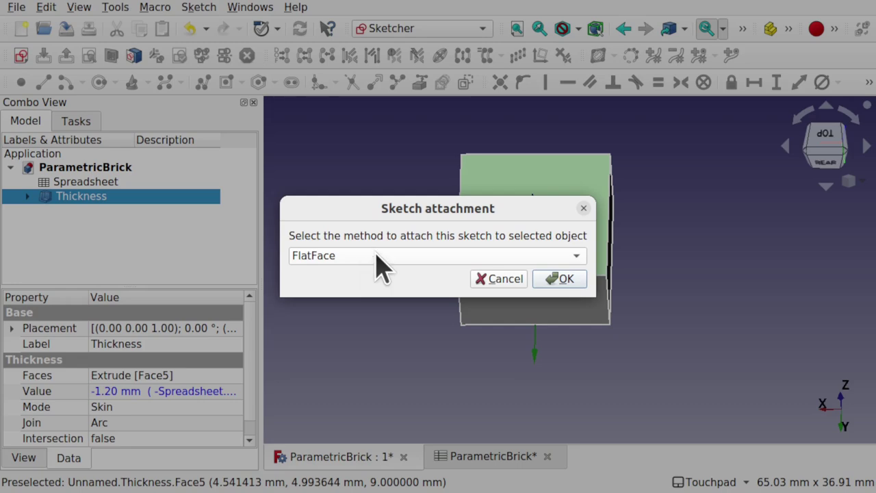
pyautogui.click(558, 281)
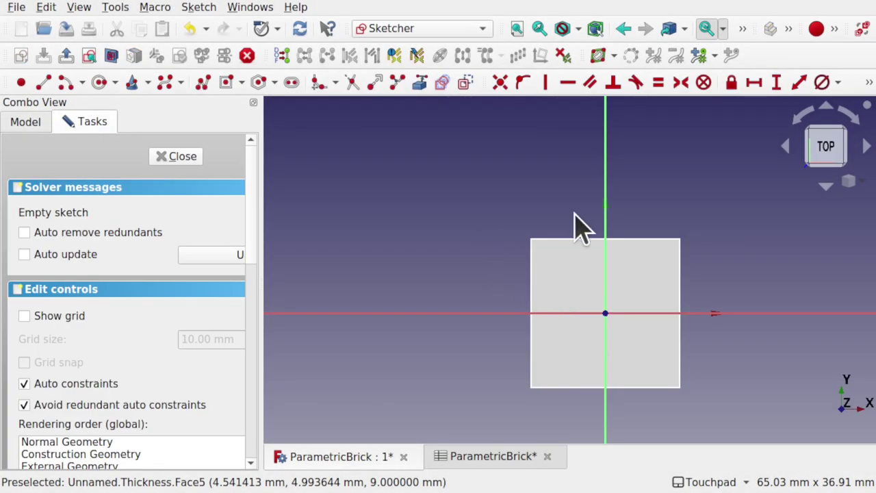
pyautogui.moveTo(593, 299); pyautogui.dragTo(618, 282, button='middle')
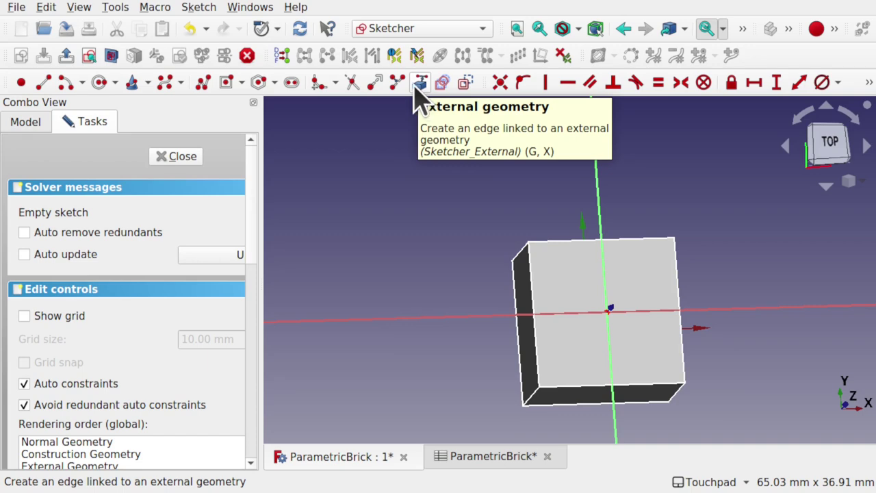
# - Link the brick's top-left corner into the sketch as external geometry
pyautogui.click(204, 10)
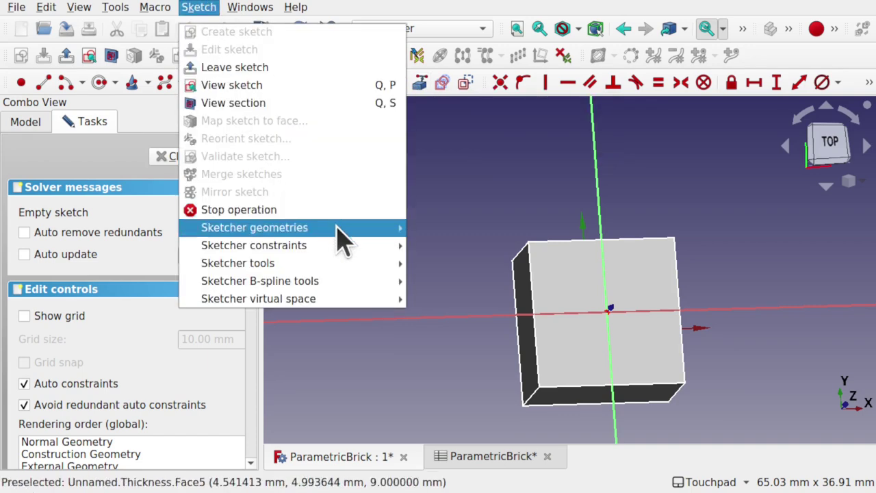
pyautogui.moveTo(340, 233)
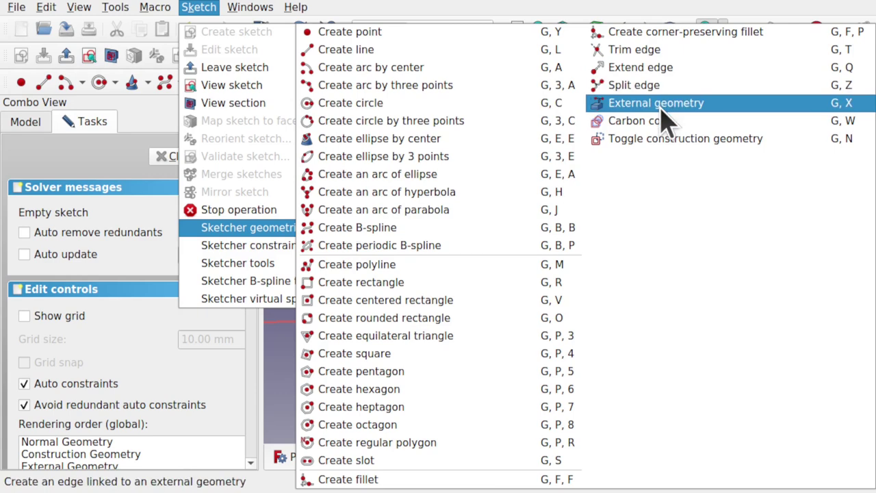
pyautogui.click(284, 409)
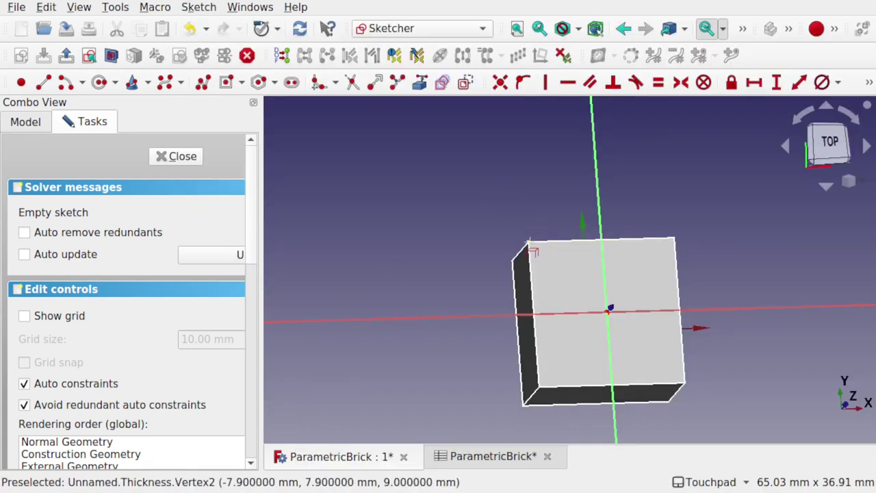
pyautogui.scroll(5, 528, 241)
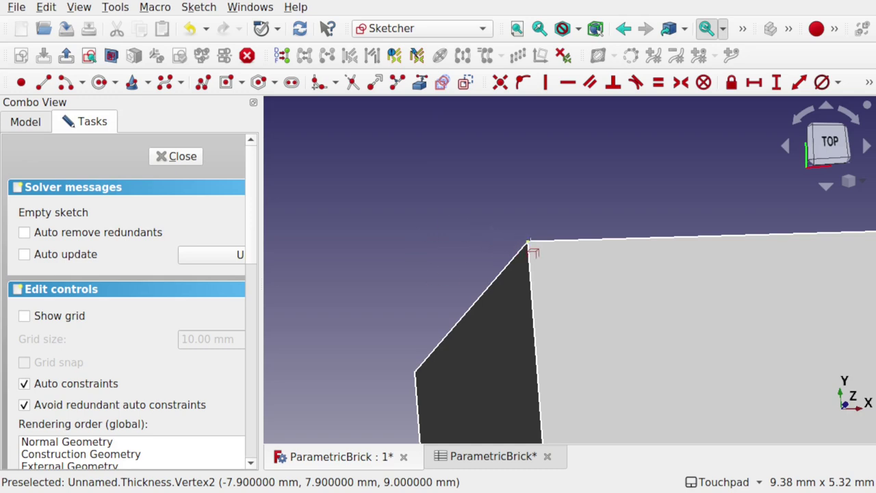
pyautogui.click(529, 243)
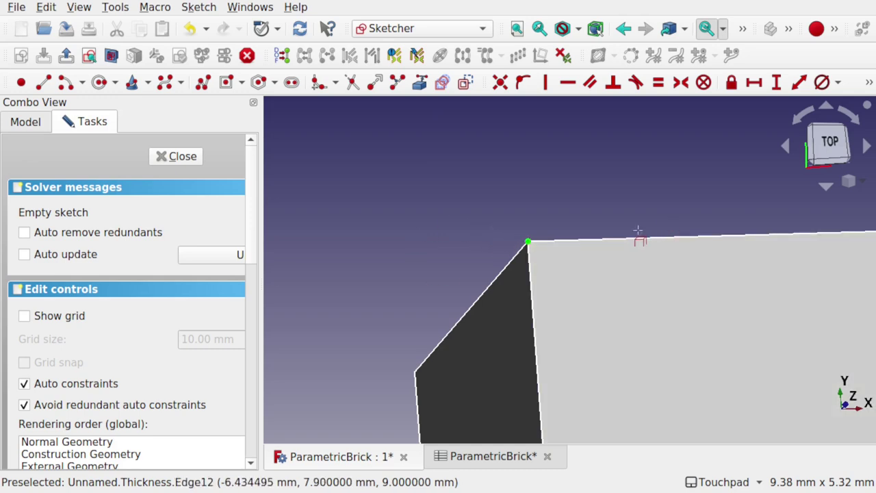
pyautogui.scroll(-6, 629, 269)
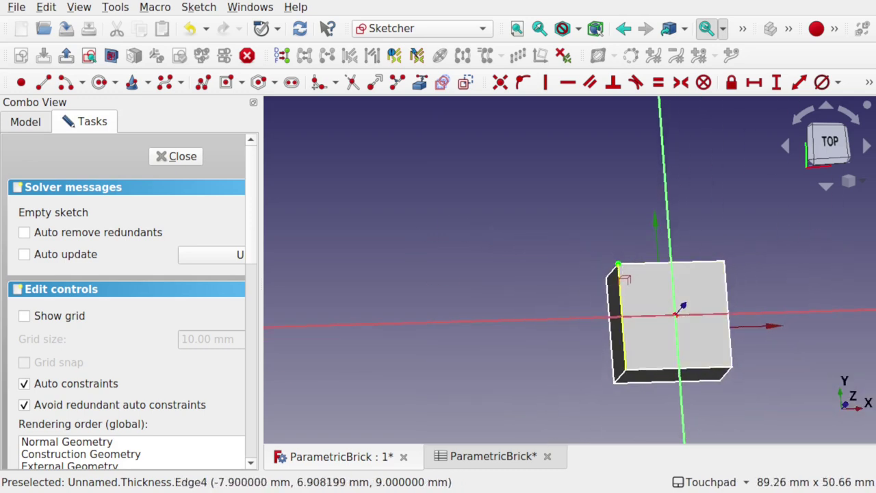
pyautogui.moveTo(651, 300); pyautogui.dragTo(541, 350, button='middle')
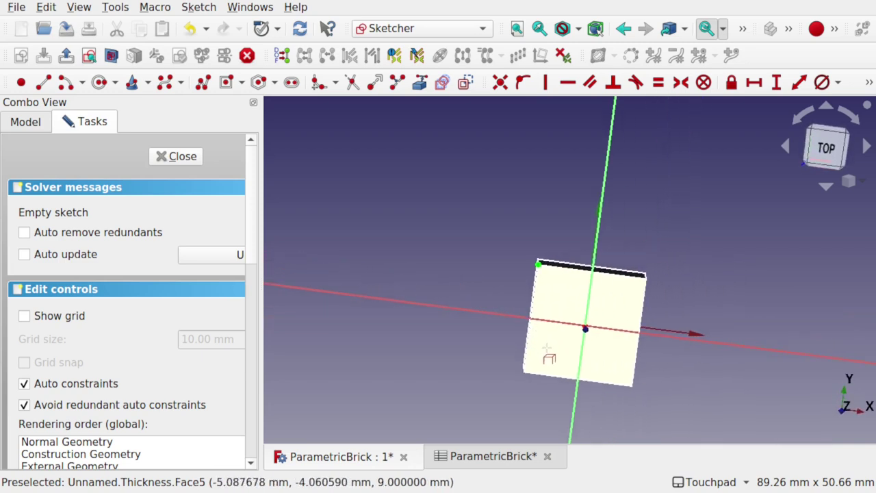
# - Draw a circle near that corner as the first stud outline
pyautogui.click(99, 82)
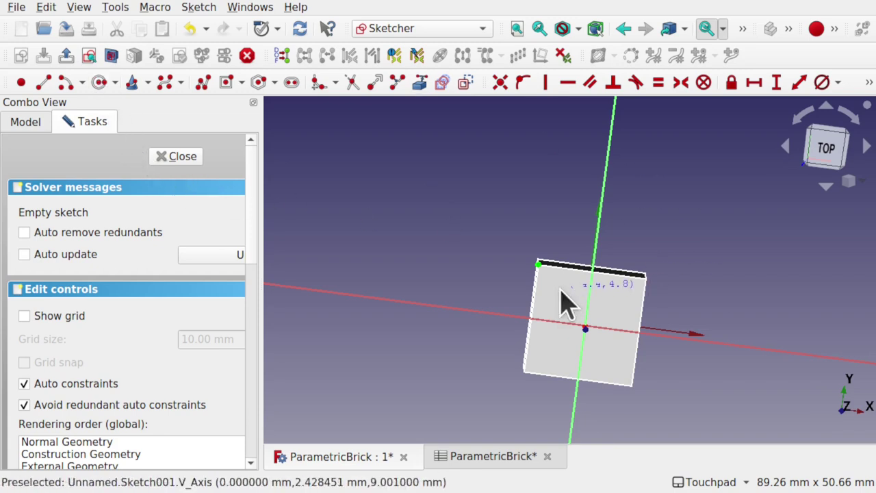
pyautogui.click(576, 303)
pyautogui.scroll(5, 552, 289)
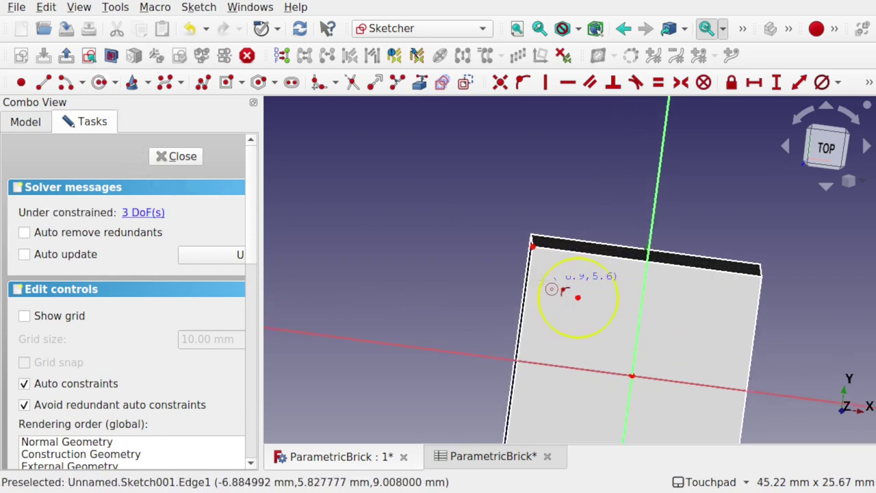
pyautogui.moveTo(639, 343); pyautogui.dragTo(630, 298, button='middle')
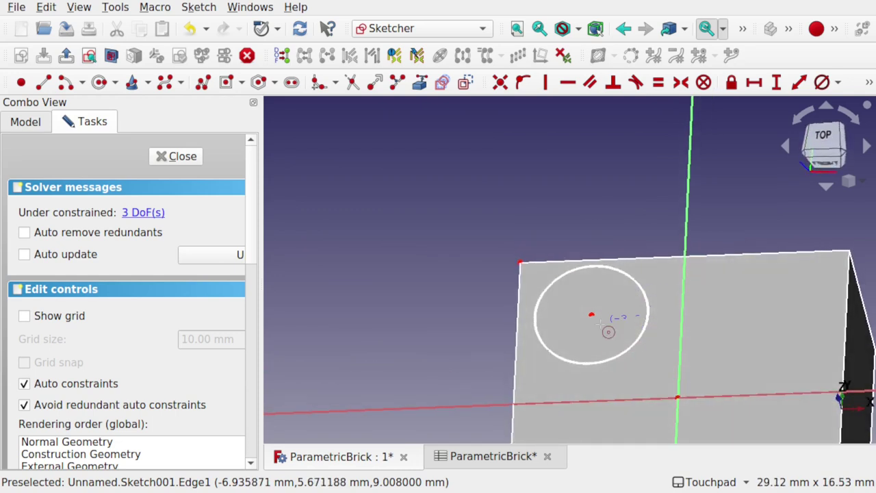
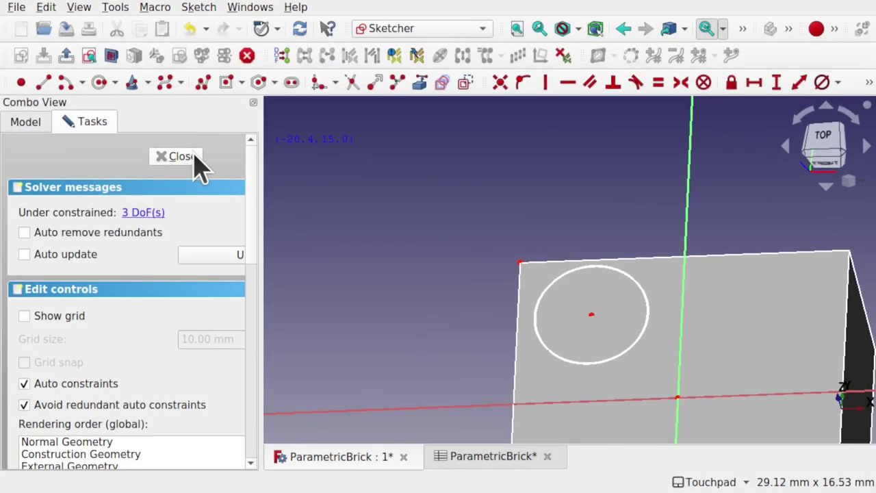
# - Close the sketch and add StudPlacement 3.90 in C4:D4 of the ParametricBrick spreadsheet
pyautogui.click(190, 156)
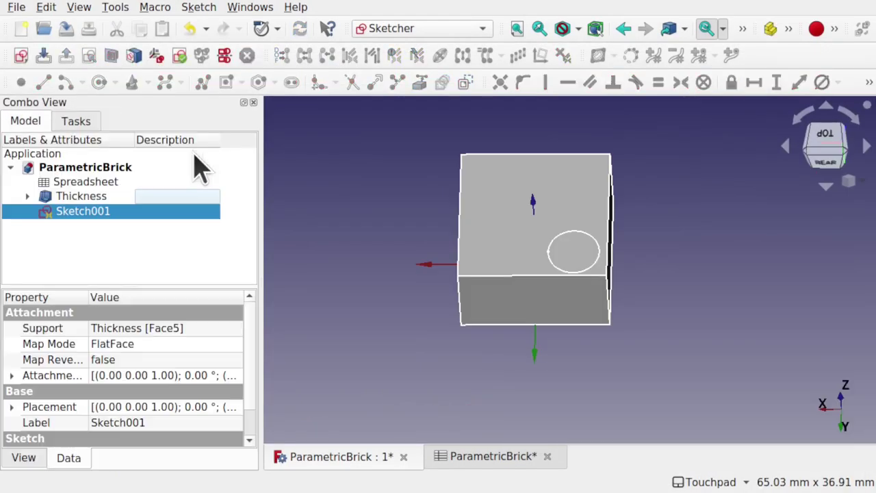
pyautogui.click(488, 457)
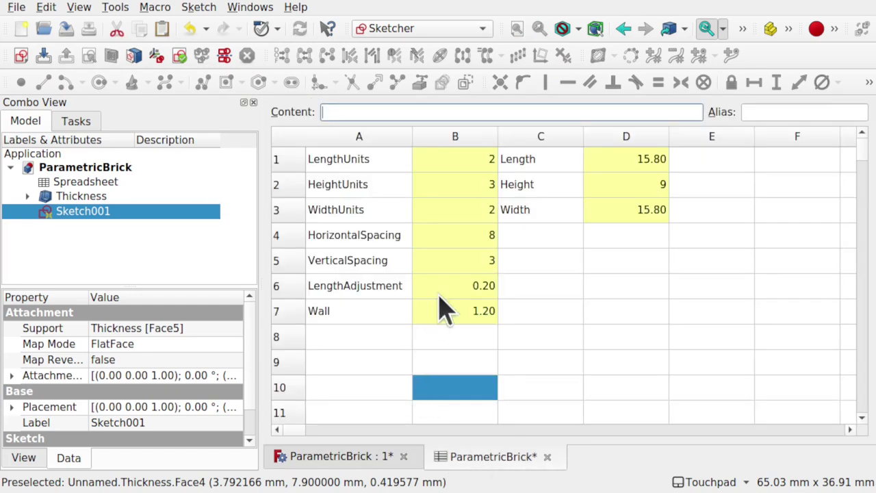
pyautogui.click(562, 238)
pyautogui.doubleClick(561, 238)
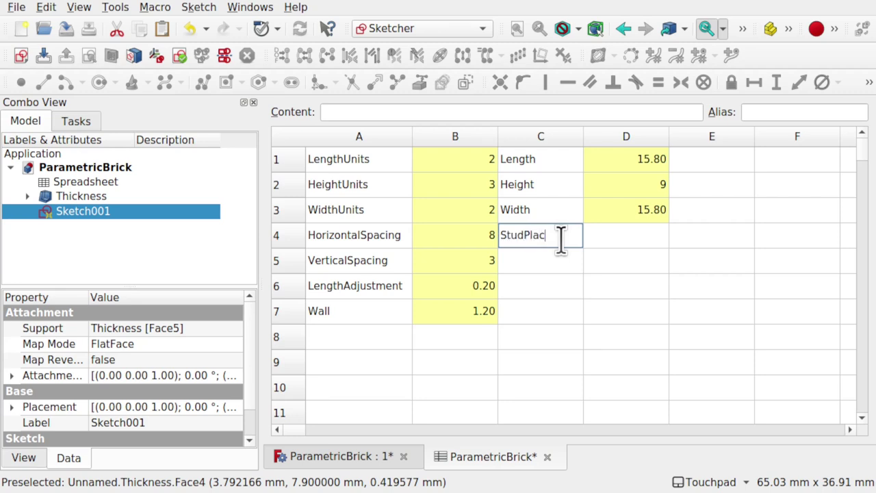
pyautogui.write('StudPlacement')
pyautogui.click(641, 245)
pyautogui.doubleClick(639, 241)
pyautogui.write('3.90')
# - Add rows StudDiameter 4.8 in C5:D5 and StudHeight 1.8 in C6:D6
pyautogui.click(548, 264)
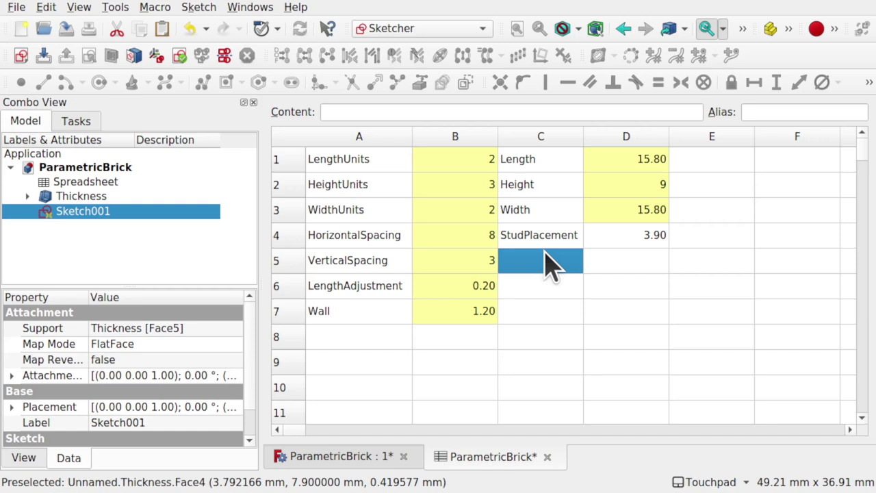
pyautogui.doubleClick(543, 255)
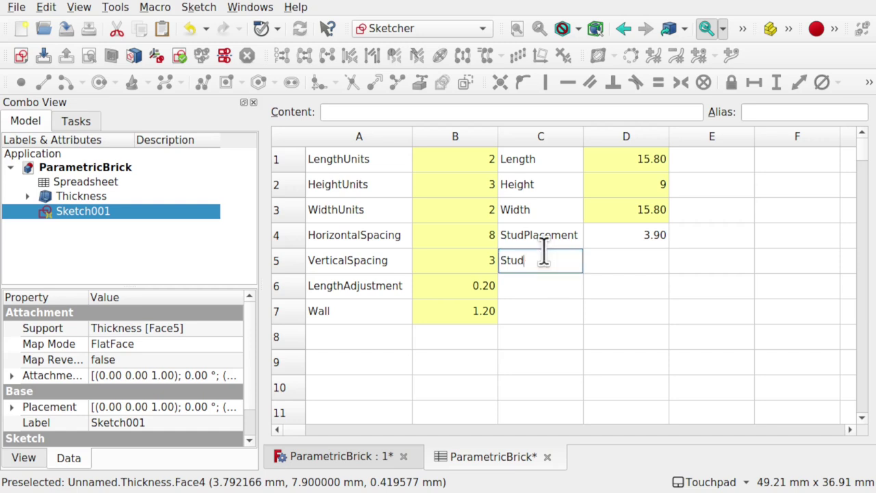
pyautogui.write('StudDiameter')
pyautogui.click(622, 270)
pyautogui.doubleClick(623, 269)
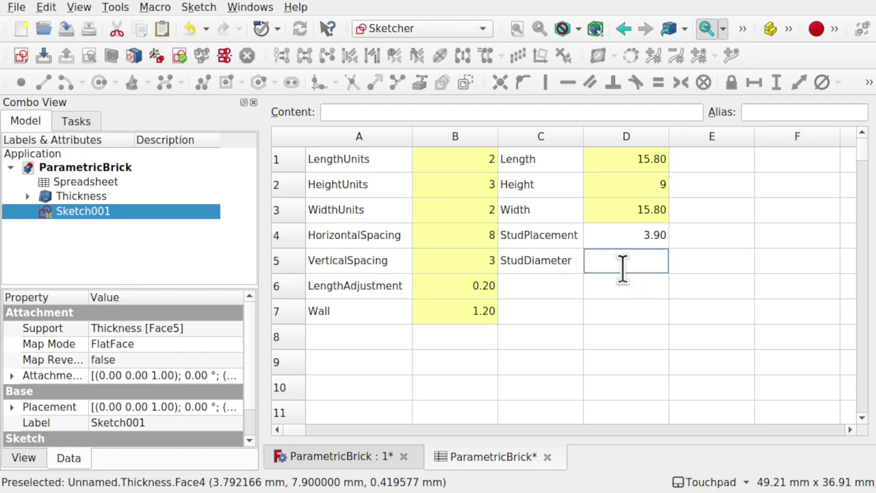
pyautogui.write('4.8')
pyautogui.click(559, 293)
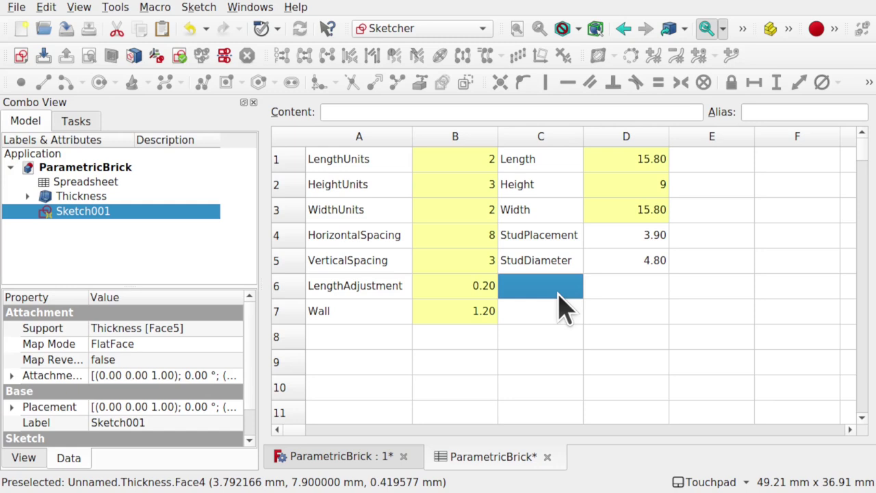
pyautogui.doubleClick(558, 293)
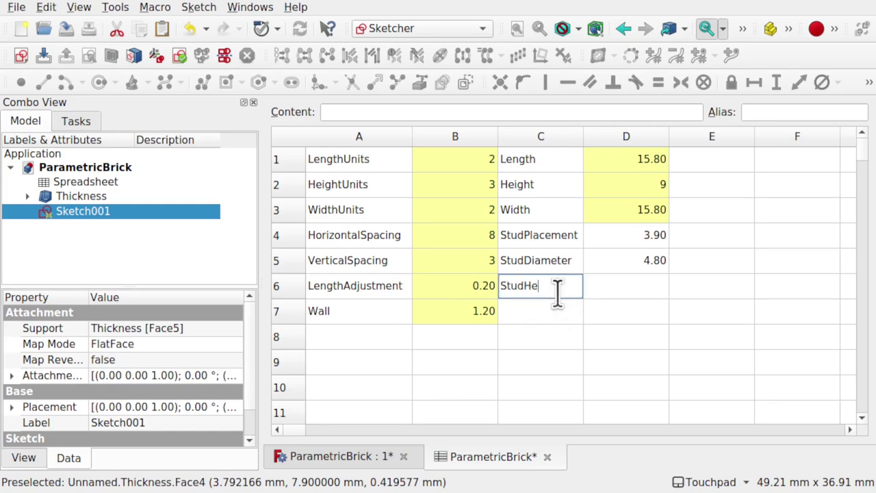
pyautogui.write('StudHeight')
pyautogui.click(646, 296)
pyautogui.doubleClick(642, 287)
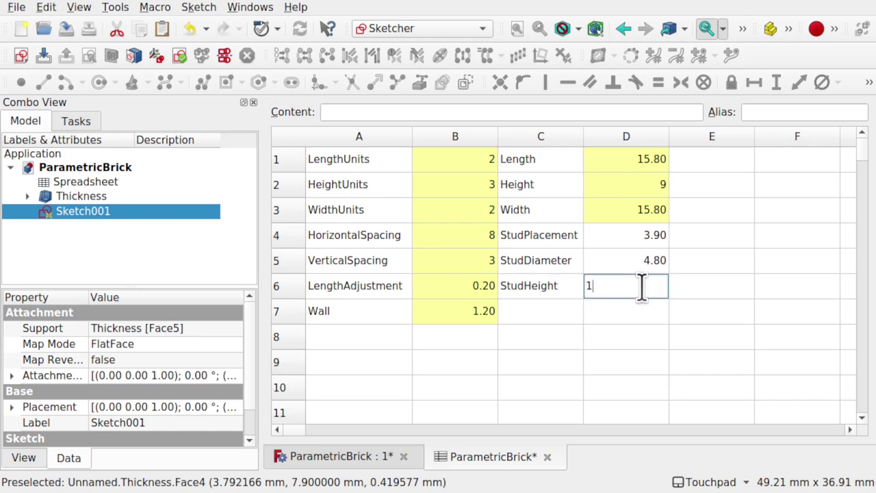
pyautogui.press('Return')
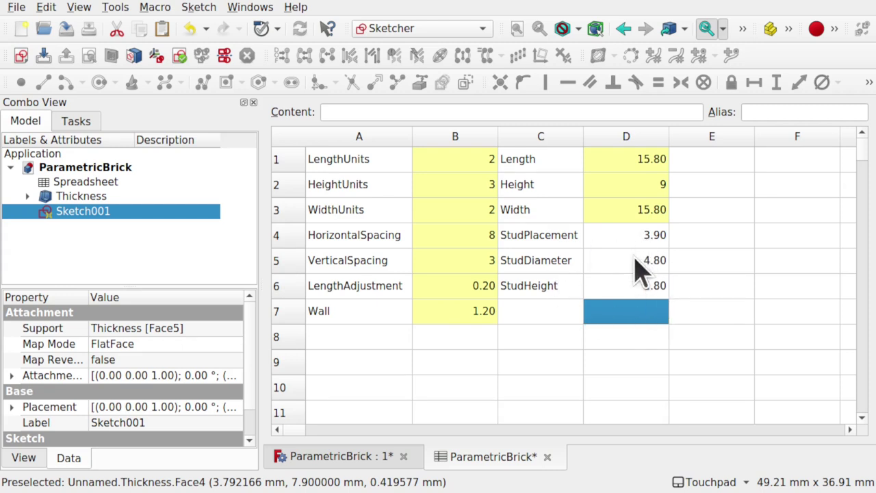
# - Give cell D4 the alias StudPlacement and cell D5 the alias StudDiameter
pyautogui.doubleClick(541, 235)
pyautogui.hotkey('ctrl', 'c')
pyautogui.click(638, 236)
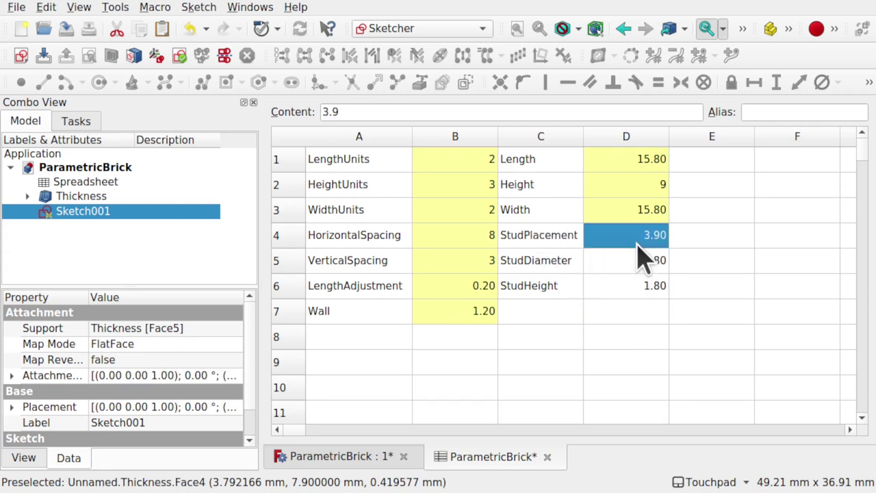
pyautogui.click(753, 115)
pyautogui.hotkey('ctrl', 'v')
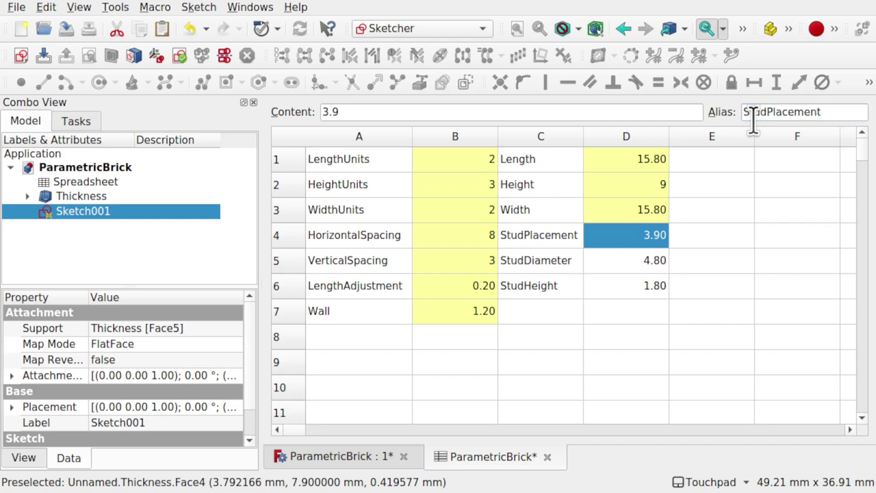
pyautogui.doubleClick(556, 264)
pyautogui.click(638, 266)
pyautogui.click(785, 113)
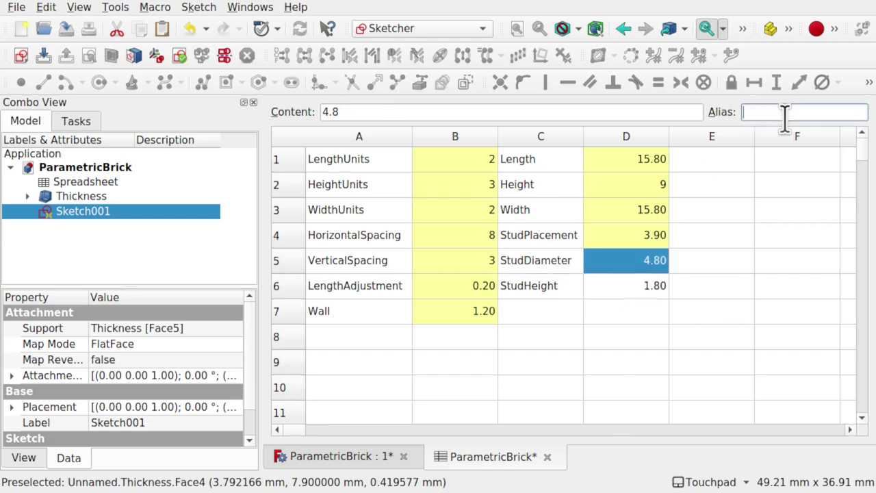
# - Give cell D6 the alias StudHeight and return to the brick's 3D view
pyautogui.doubleClick(550, 287)
pyautogui.click(640, 291)
pyautogui.click(782, 113)
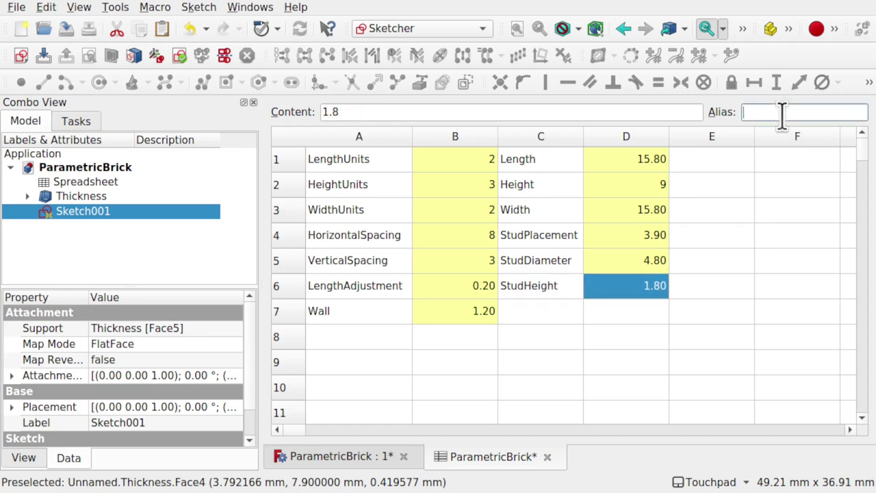
pyautogui.click(622, 320)
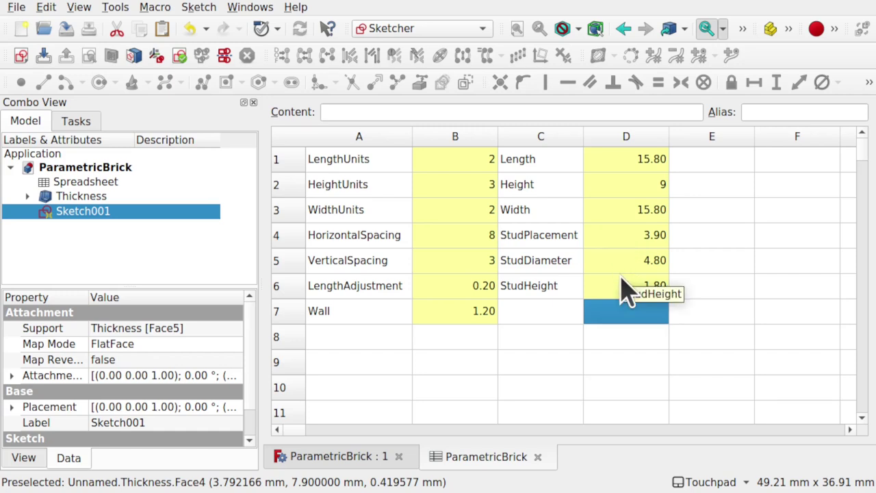
pyautogui.click(333, 458)
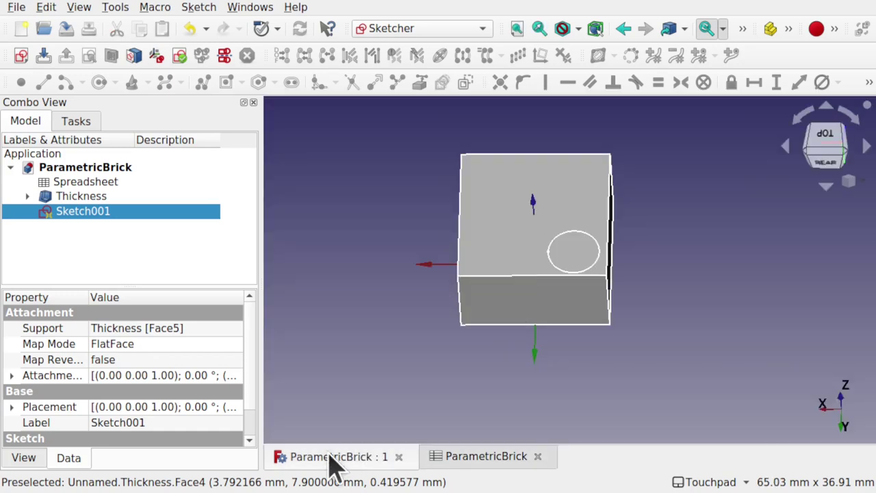
# - In Sketch001, set the corner-to-circle-centre vertical distance to Spreadsheet.StudPlacement
pyautogui.doubleClick(113, 212)
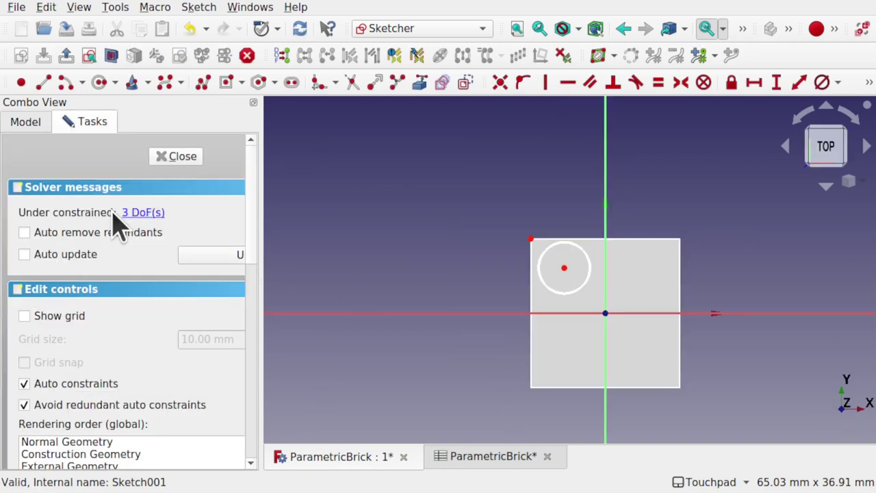
pyautogui.click(564, 268)
pyautogui.click(532, 239)
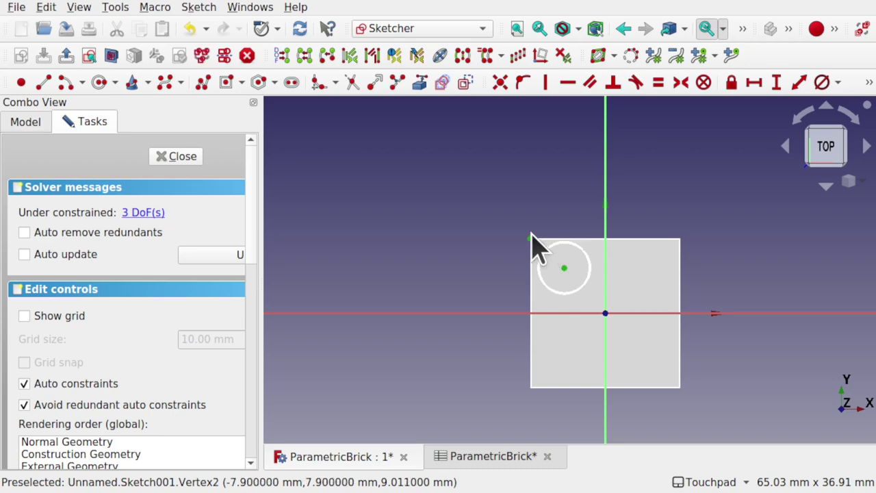
pyautogui.click(775, 85)
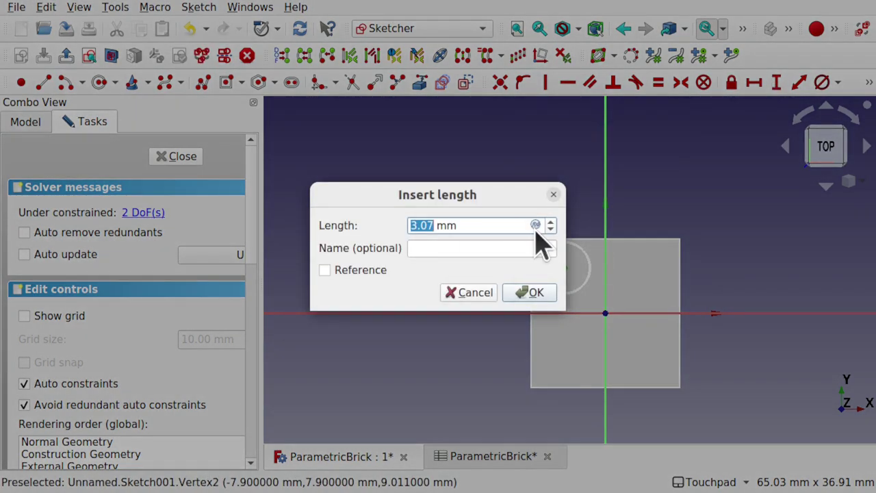
pyautogui.click(535, 224)
pyautogui.write('Sp')
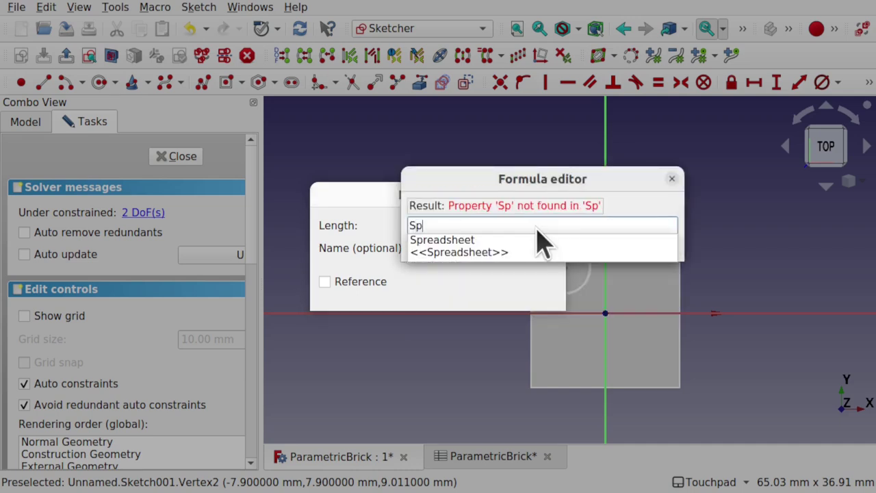
pyautogui.write('rea')
pyautogui.press('Down')
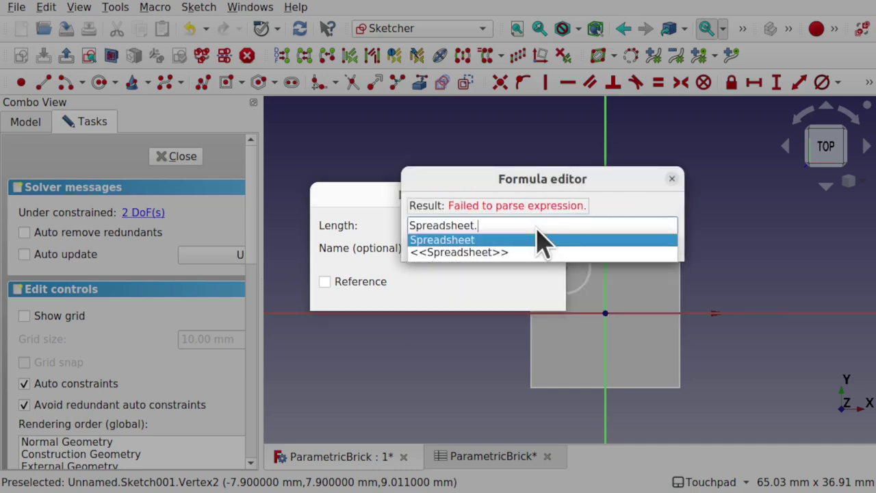
pyautogui.write('.StudPlacement')
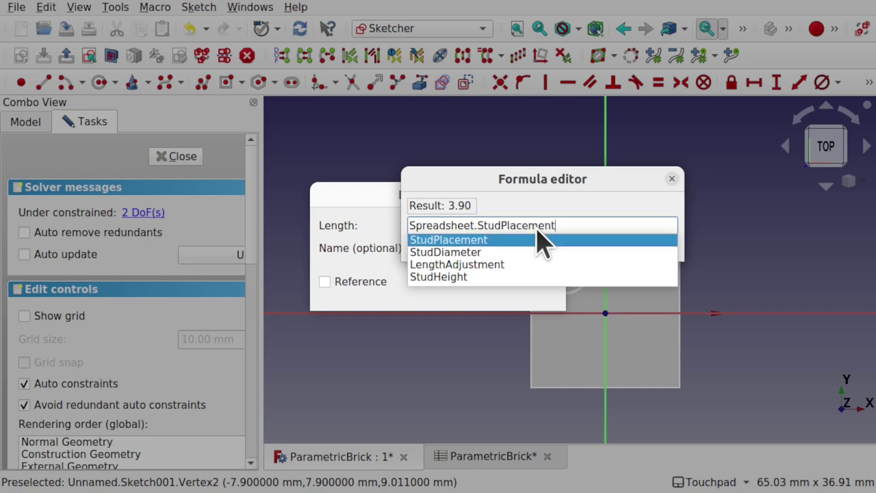
pyautogui.click(540, 240)
pyautogui.click(494, 248)
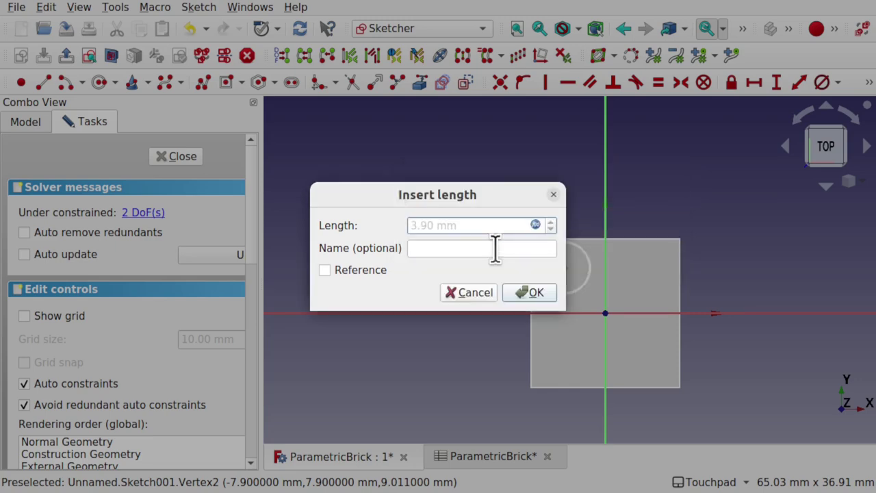
pyautogui.click(531, 293)
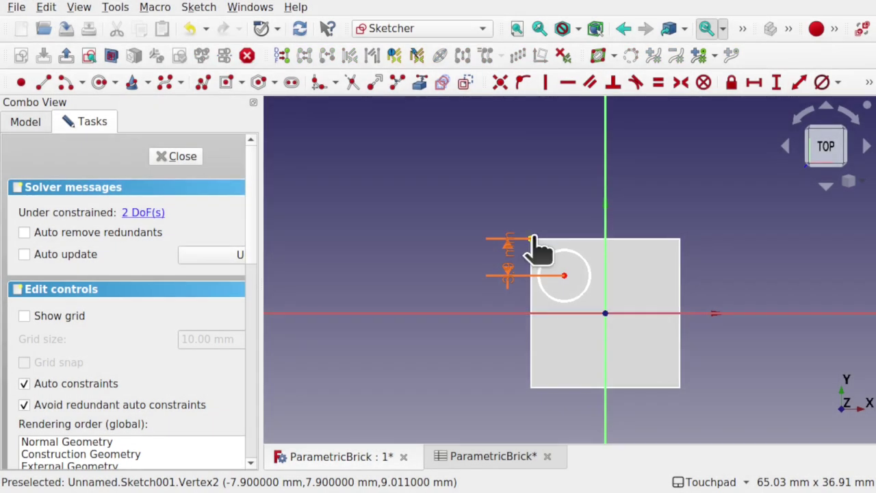
# - Set the corner-to-circle-centre horizontal distance to Spreadsheet.StudPlacement (3.90 mm)
pyautogui.click(532, 238)
pyautogui.click(567, 278)
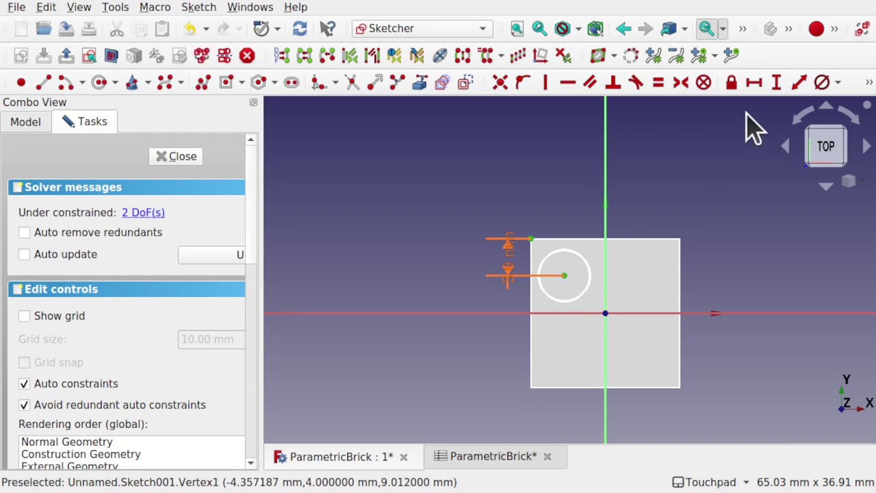
pyautogui.click(754, 82)
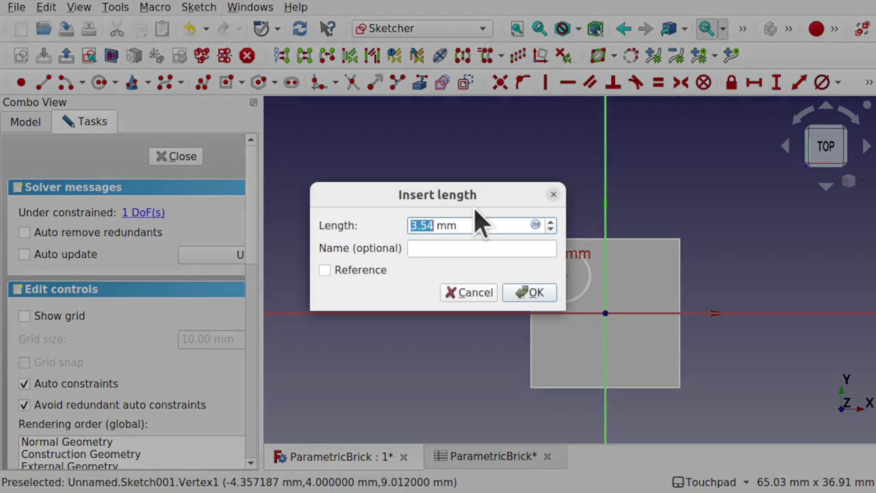
pyautogui.click(535, 225)
pyautogui.write('Spreadsheet.Stu')
pyautogui.click(520, 241)
pyautogui.click(499, 252)
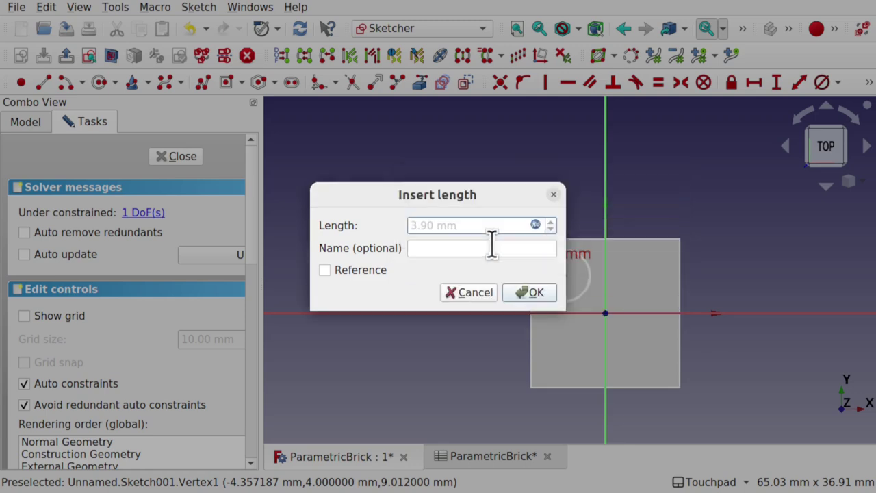
pyautogui.click(528, 295)
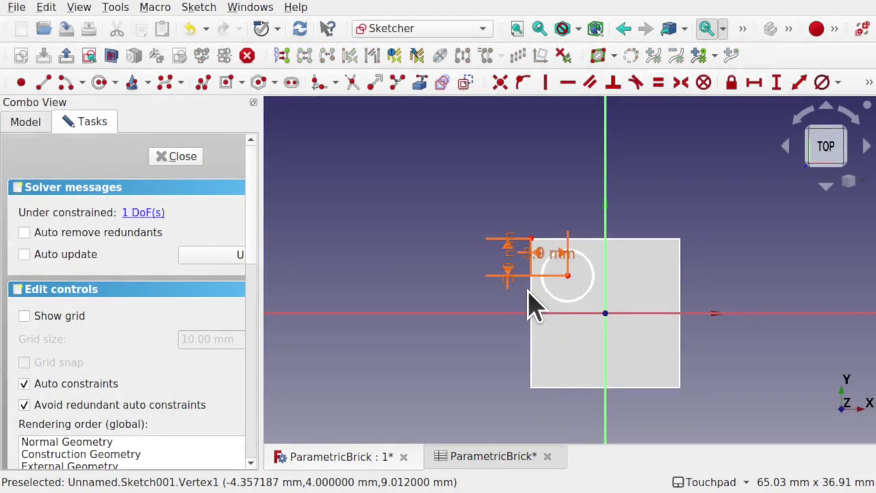
# - Drive the circle's diameter by Spreadsheet.StudDiameter (4.8 mm), close the sketch, view from top
pyautogui.click(590, 280)
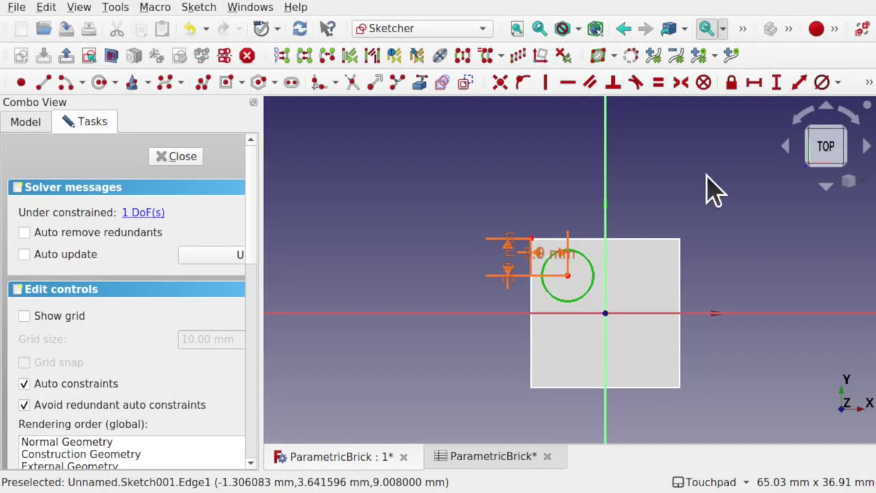
pyautogui.click(825, 88)
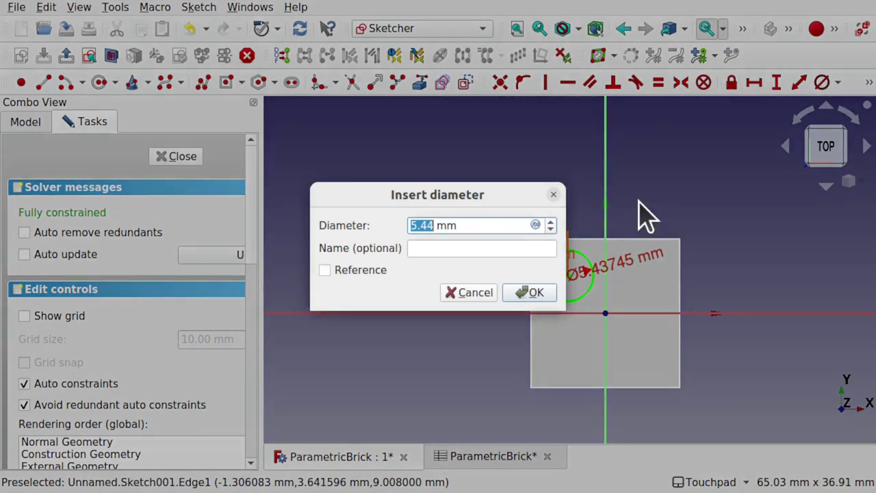
pyautogui.click(536, 225)
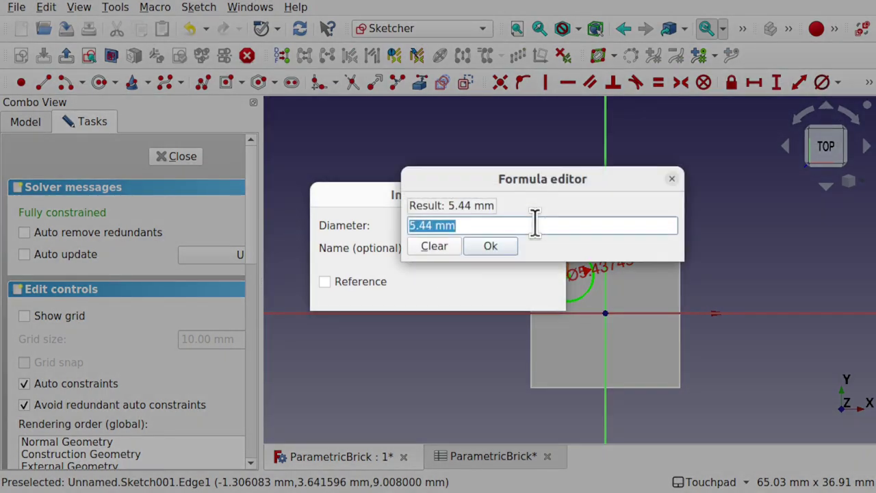
pyautogui.write('Spre')
pyautogui.click(531, 238)
pyautogui.write('Stu')
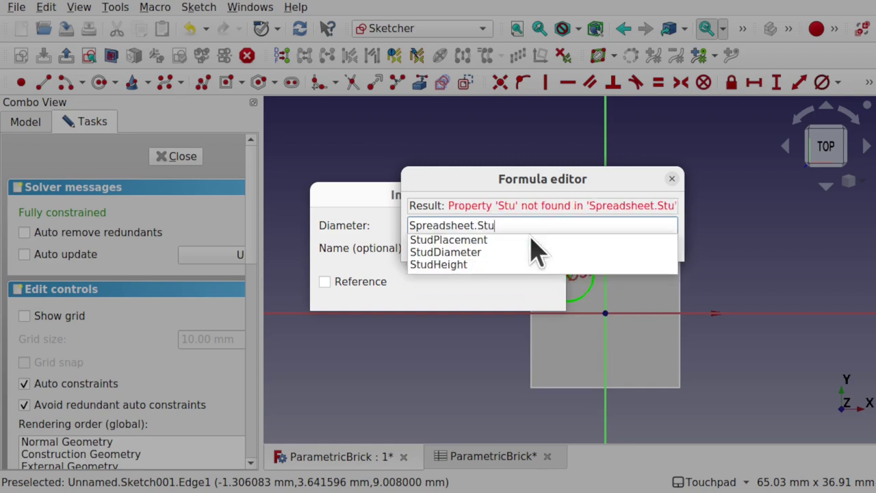
pyautogui.click(486, 252)
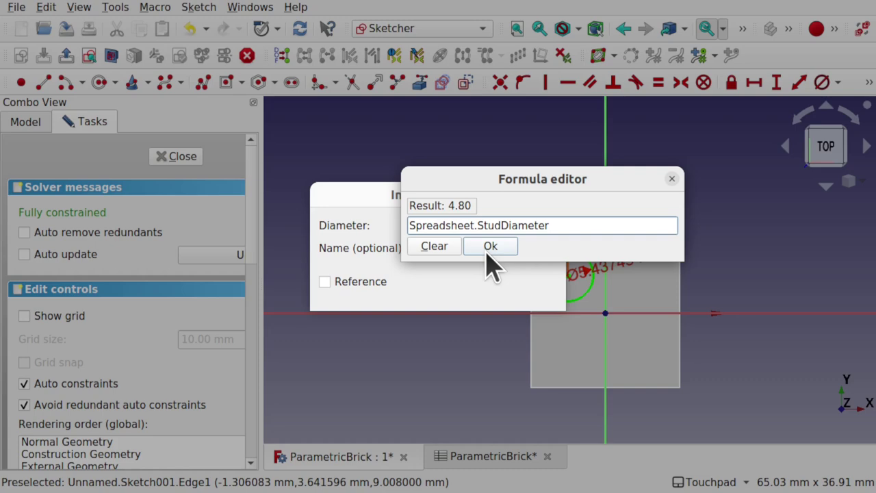
pyautogui.click(486, 253)
pyautogui.click(528, 295)
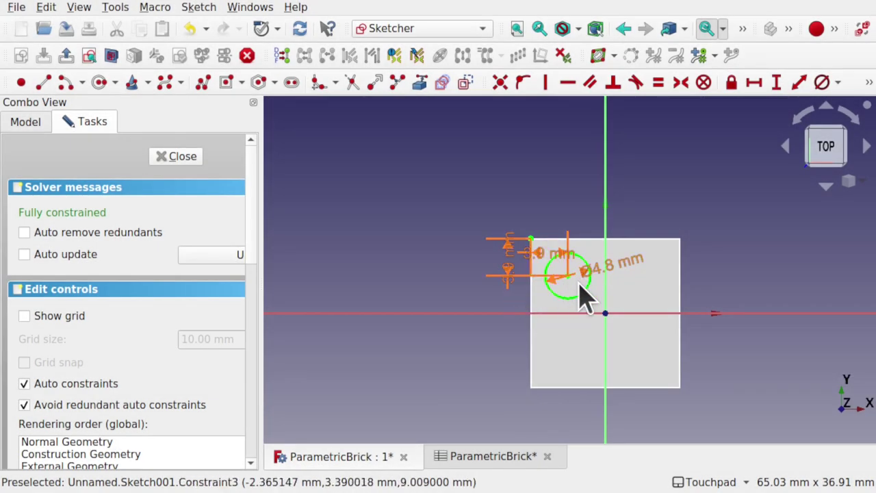
pyautogui.click(171, 157)
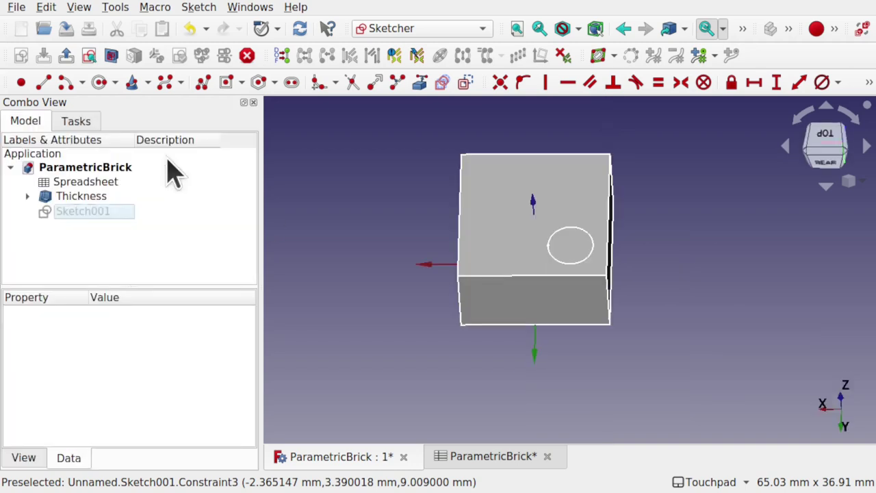
pyautogui.click(826, 147)
pyautogui.click(797, 120)
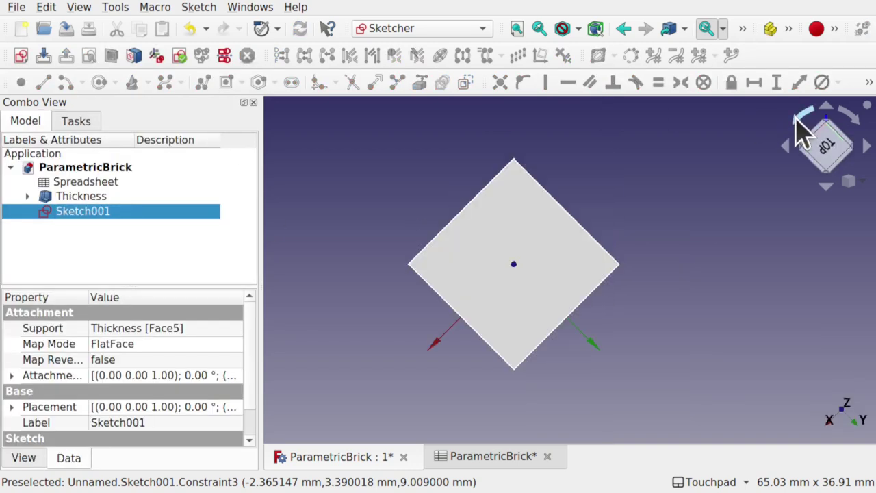
pyautogui.click(798, 119)
pyautogui.click(798, 119)
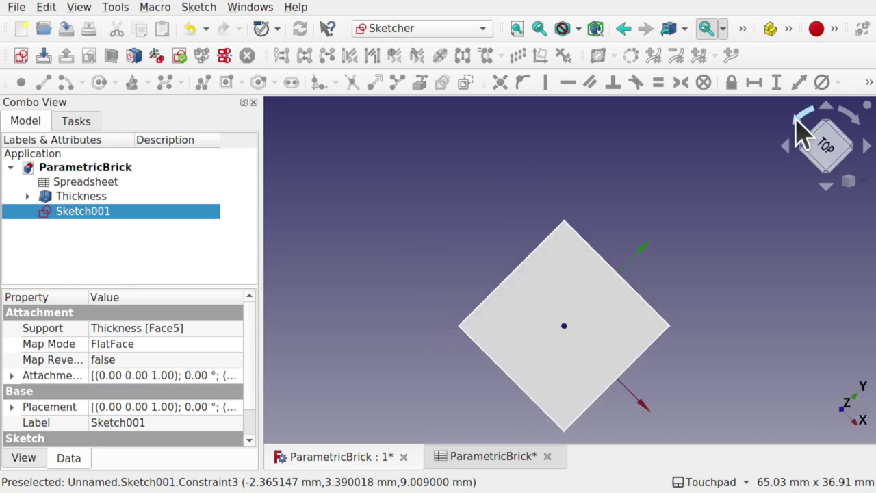
pyautogui.click(802, 127)
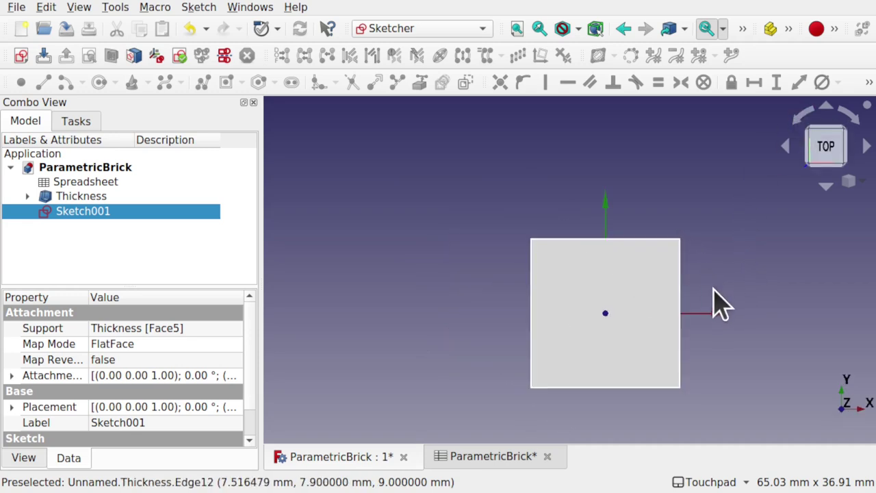
pyautogui.keyDown('shift'); pyautogui.moveTo(739, 311); pyautogui.dragTo(699, 272); pyautogui.keyUp('shift')
pyautogui.moveTo(645, 308)
pyautogui.keyDown('alt'); pyautogui.mouseDown()
pyautogui.moveTo(628, 256)
pyautogui.moveTo(678, 278)
pyautogui.moveTo(684, 251)
pyautogui.moveTo(691, 256)
pyautogui.moveTo(671, 264)
pyautogui.mouseUp(); pyautogui.keyUp('alt')
pyautogui.click(673, 283)
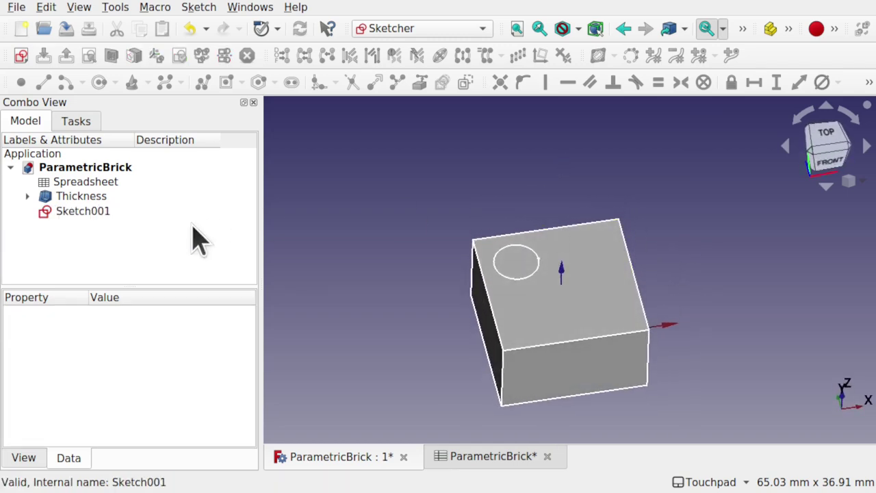
pyautogui.click(99, 212)
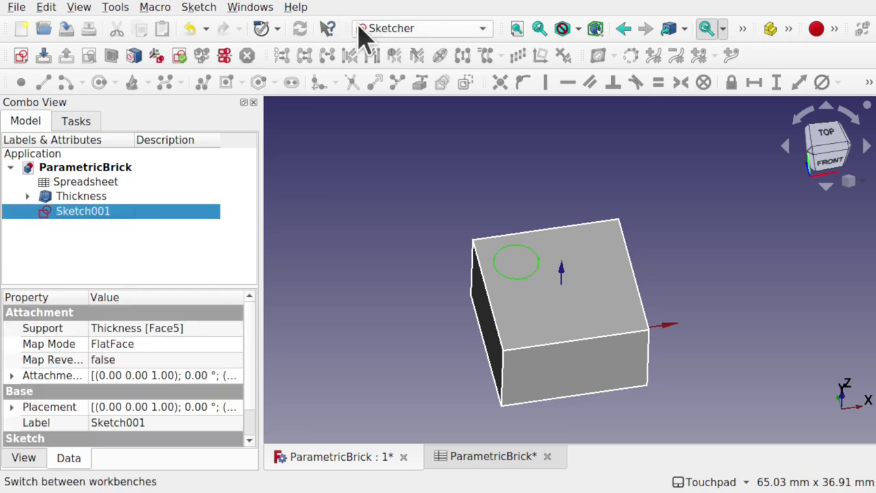
# - In the Part workbench, extrude Sketch001 10 mm along its normal into Extrude001
pyautogui.click(385, 31)
pyautogui.click(373, 301)
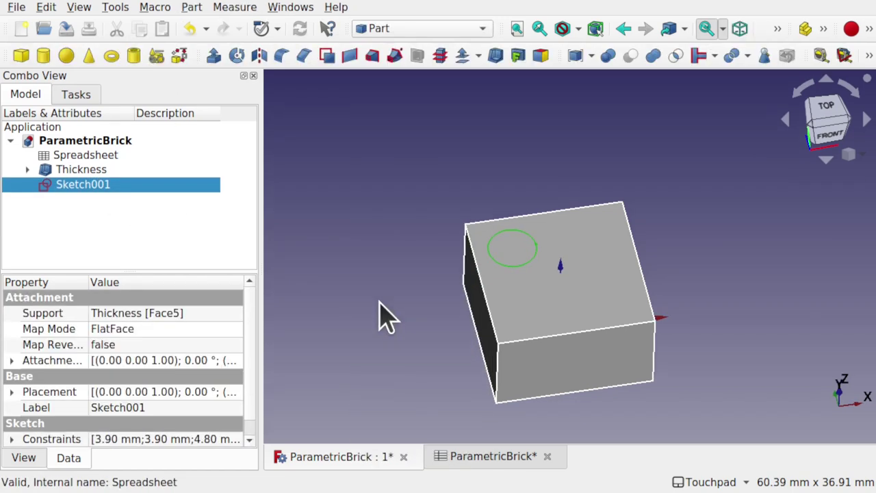
pyautogui.click(213, 58)
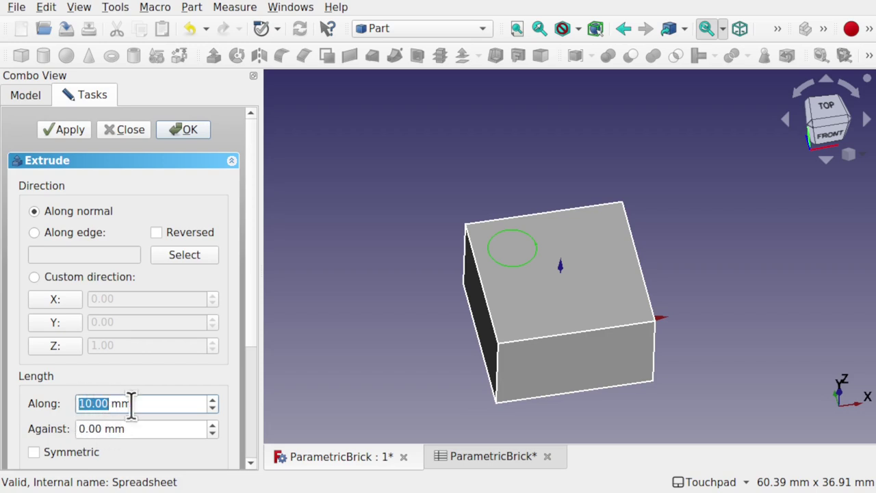
pyautogui.click(188, 130)
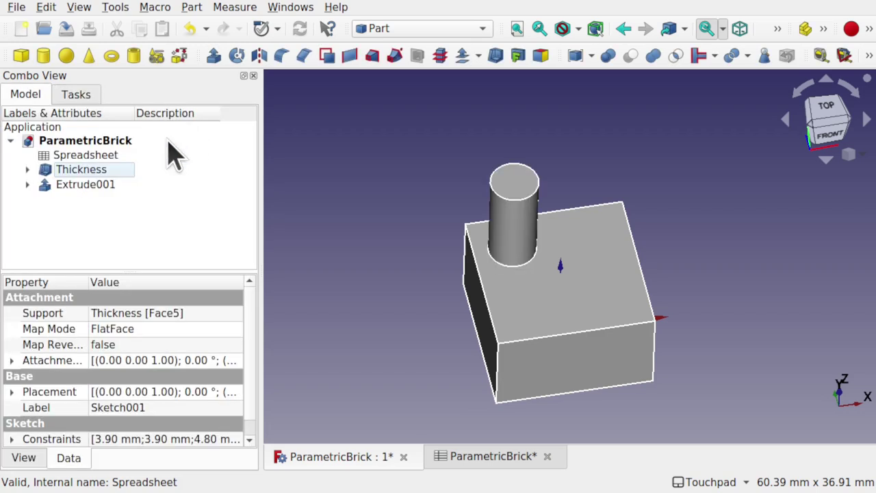
# - Set Extrude001's Length Fwd to the formula Spreadsheet.StudHeight, giving 1.80 mm
pyautogui.click(85, 183)
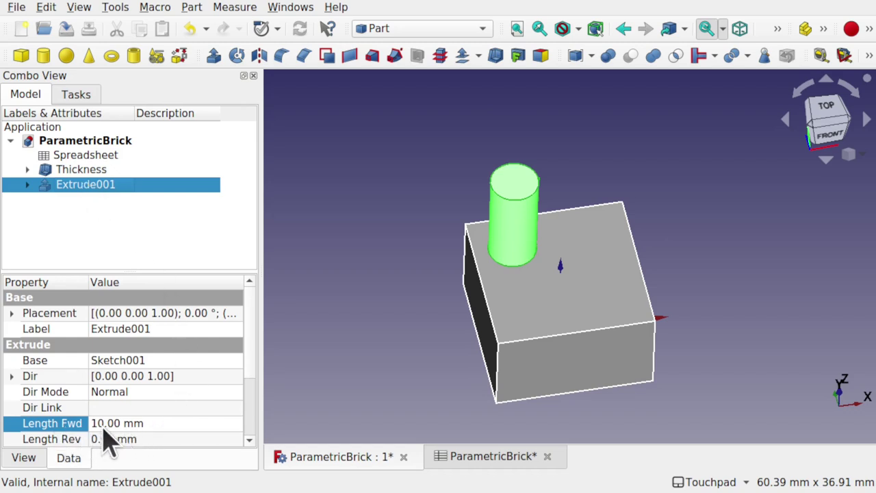
pyautogui.click(220, 423)
pyautogui.click(225, 422)
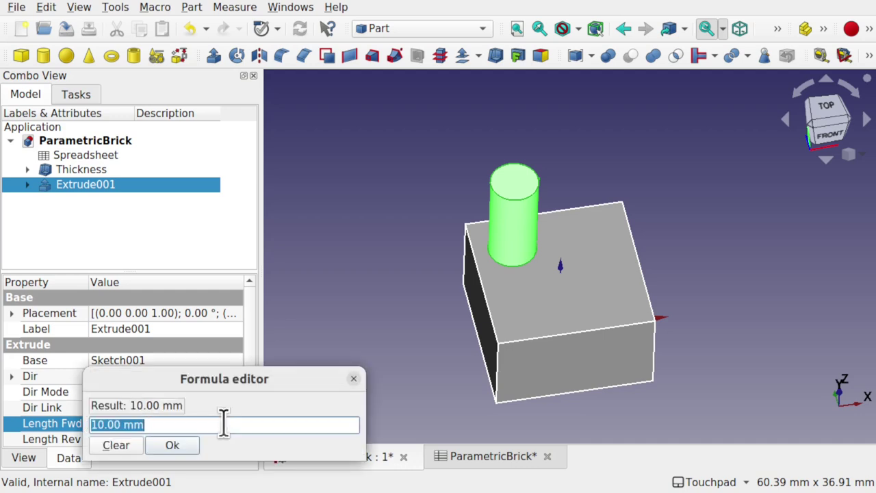
pyautogui.write('sPR')
pyautogui.click(231, 438)
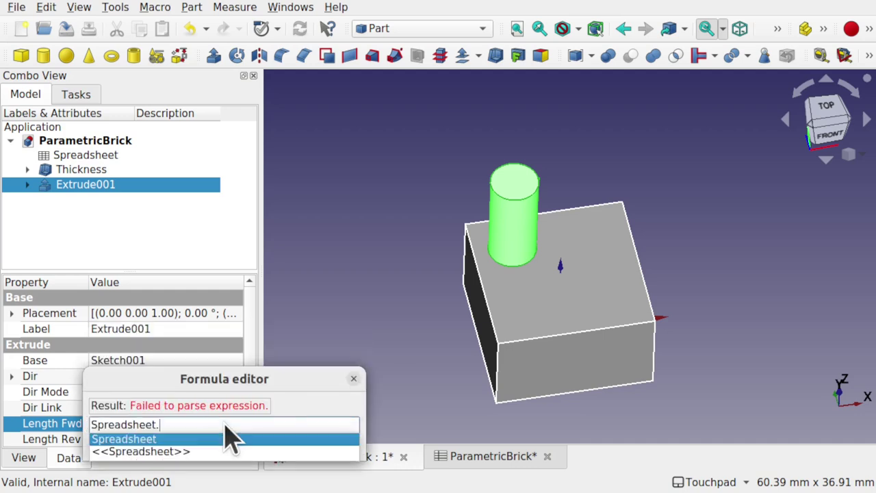
pyautogui.write('sTY')
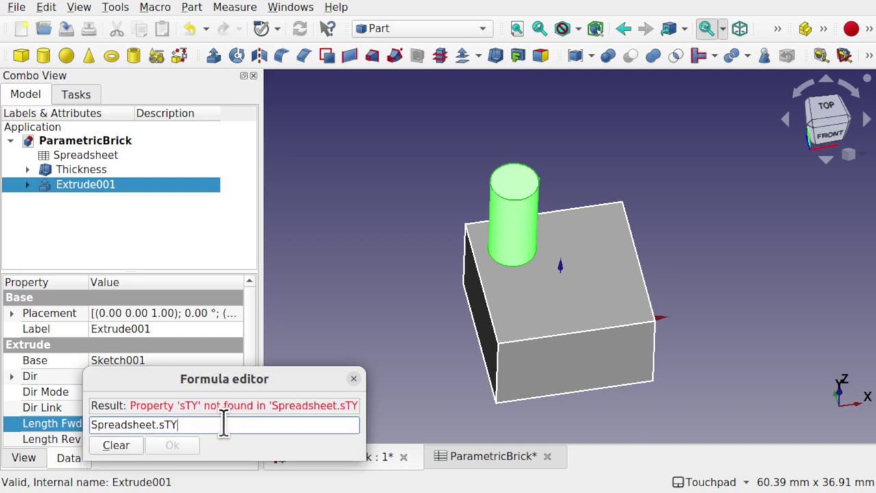
pyautogui.press('BackSpace')
pyautogui.press('BackSpace')
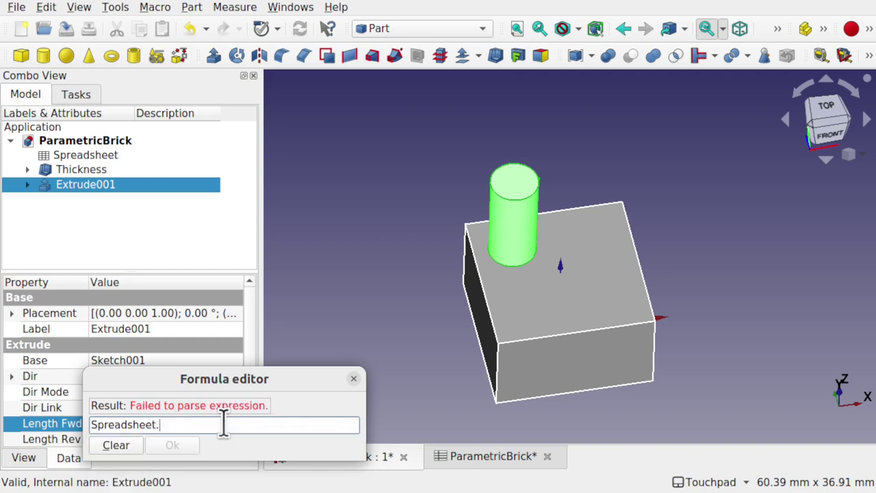
pyautogui.write('Stu')
pyautogui.press('Down')
pyautogui.press('Down')
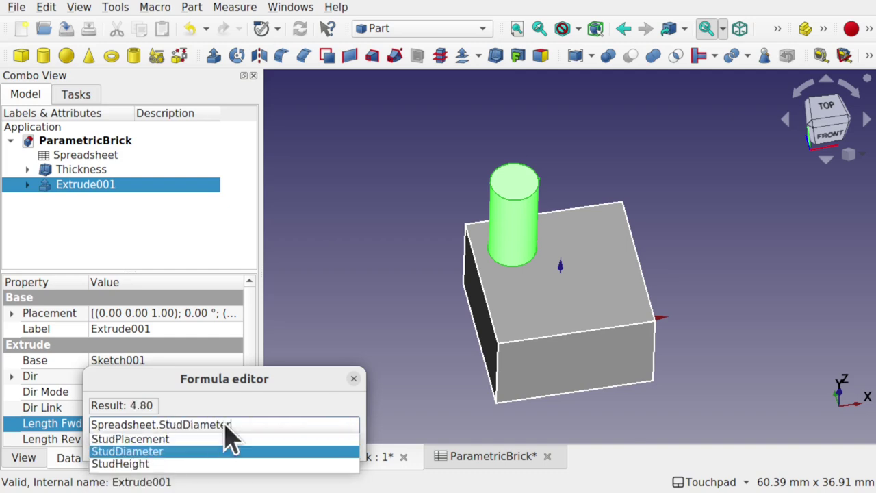
pyautogui.press('Down')
pyautogui.press('Return')
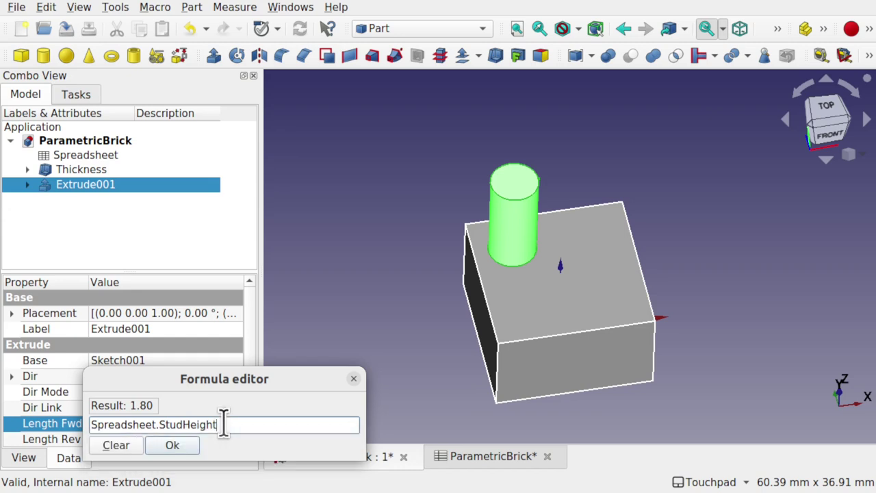
pyautogui.click(172, 445)
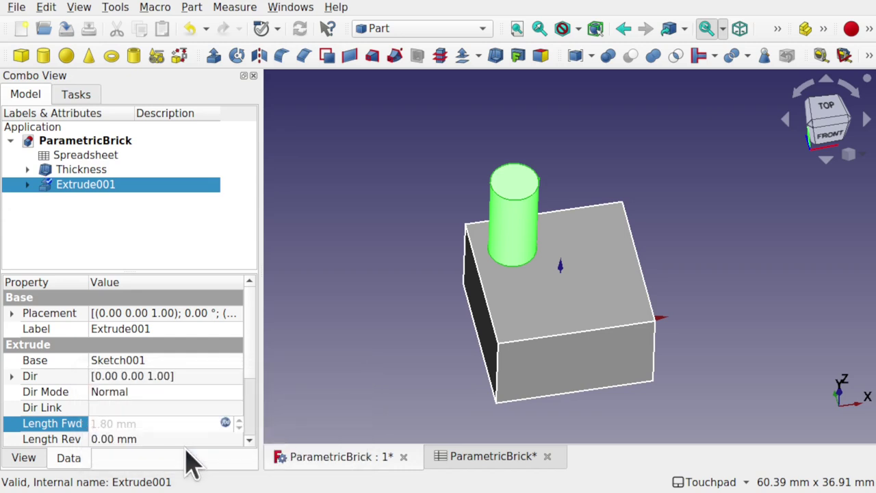
# - Recompute the shortened stud, save the document, and select the stud's top circular edge
pyautogui.click(371, 349)
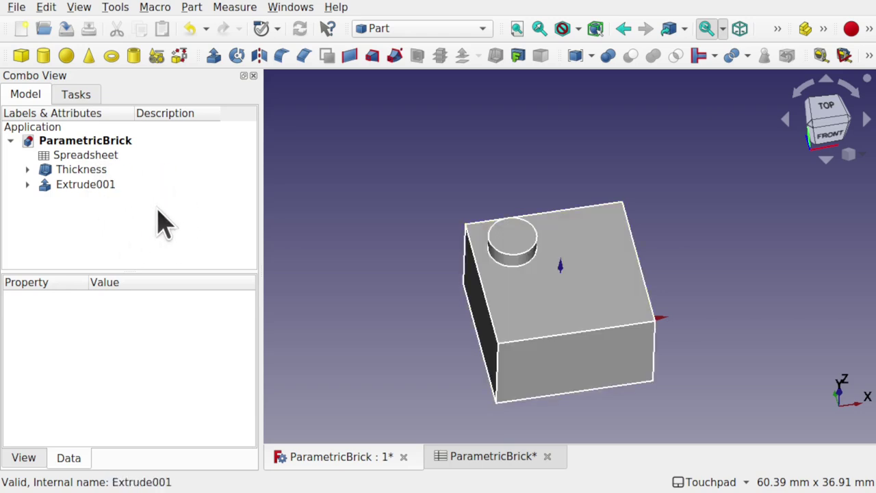
pyautogui.hotkey('ctrl', 's')
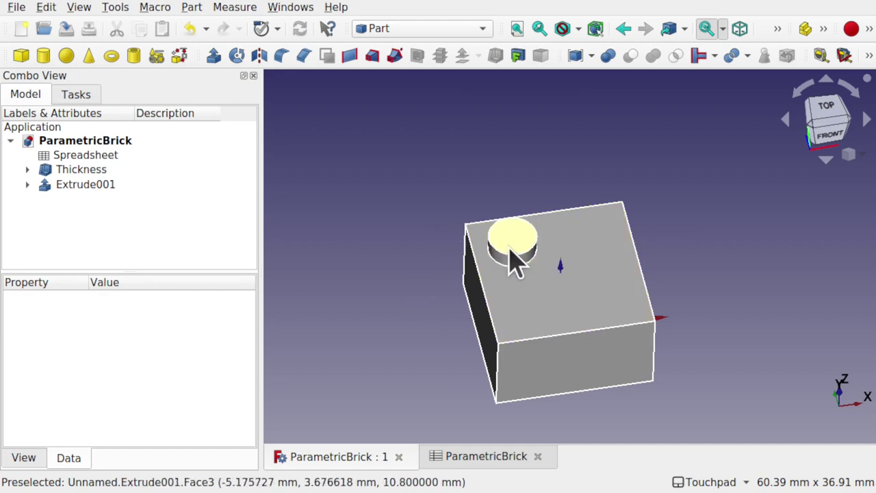
pyautogui.click(517, 267)
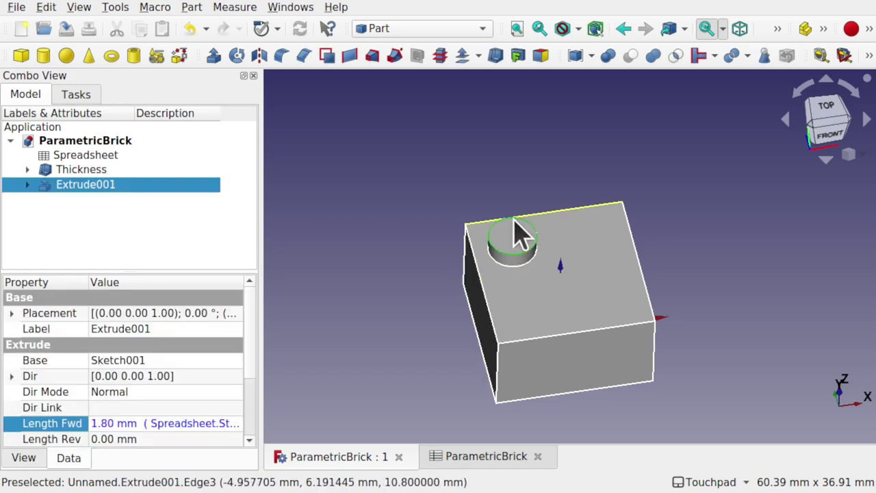
# - Fillet the stud's top edge (Edge3) at 1.00 mm and inspect the new Fillet's placement
pyautogui.click(193, 8)
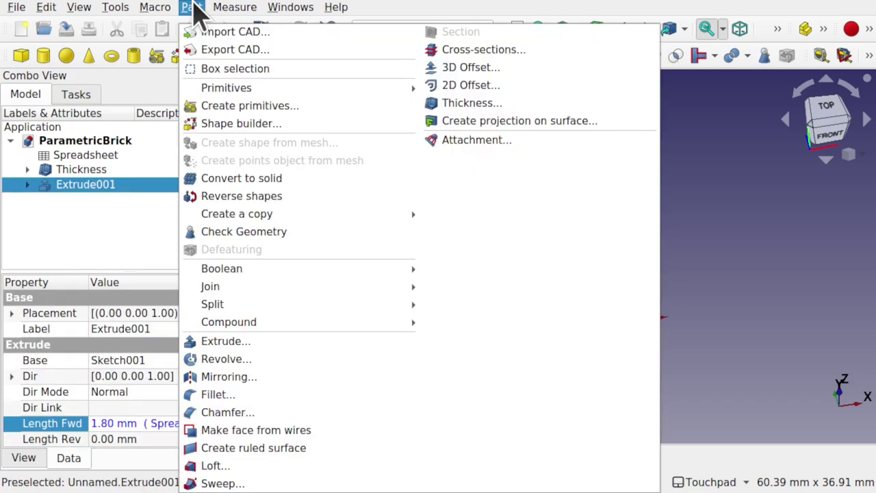
pyautogui.click(270, 394)
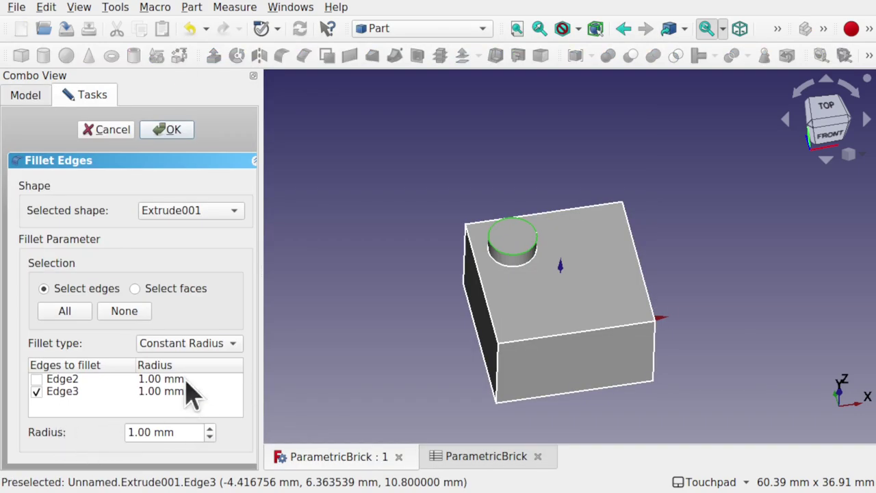
pyautogui.click(171, 134)
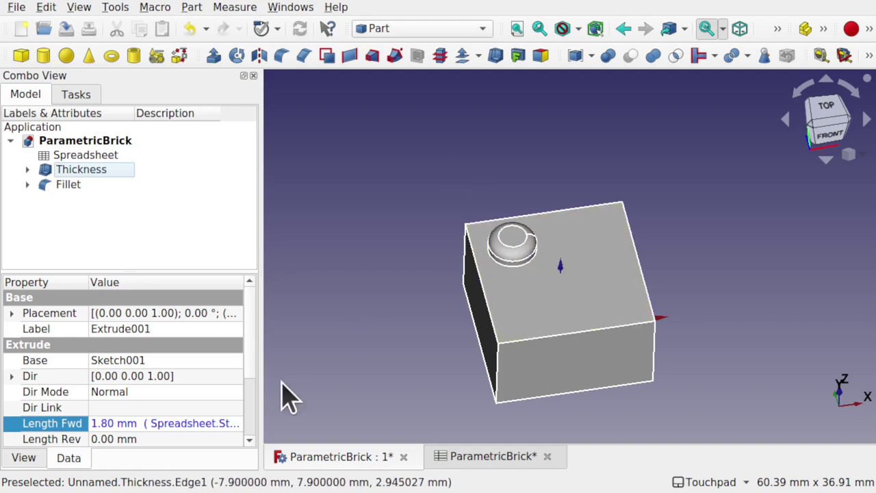
pyautogui.click(83, 185)
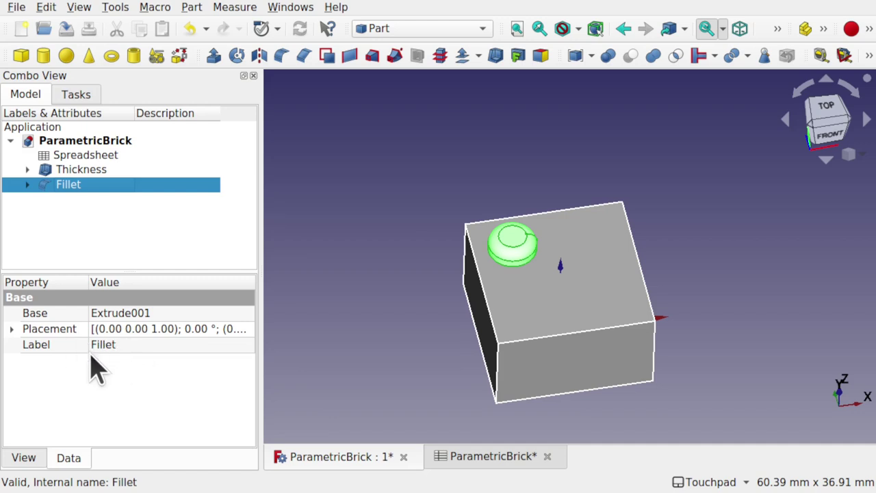
pyautogui.click(12, 329)
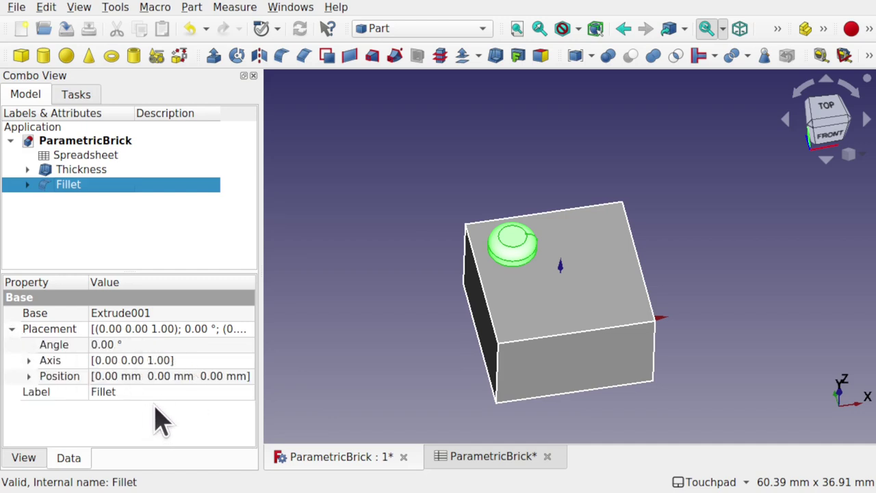
# - Edit the Fillet so Edge3's radius is 0.50 mm instead of 1.00 mm
pyautogui.doubleClick(74, 183)
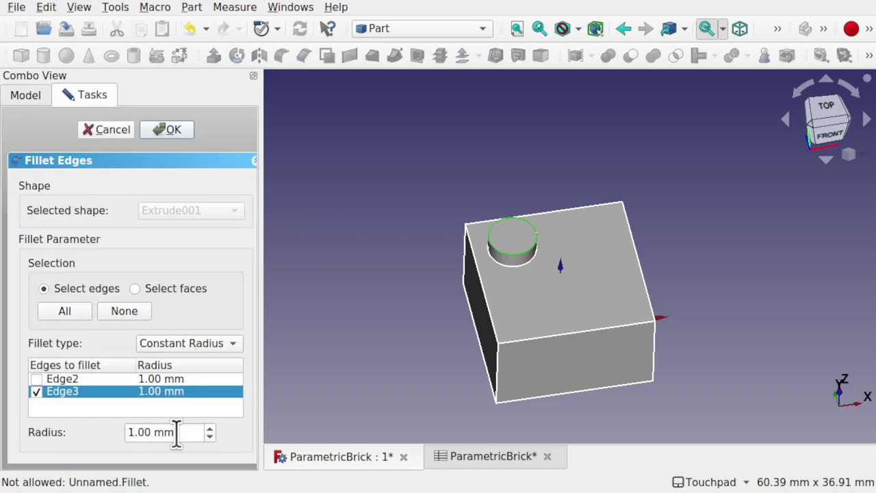
pyautogui.doubleClick(148, 430)
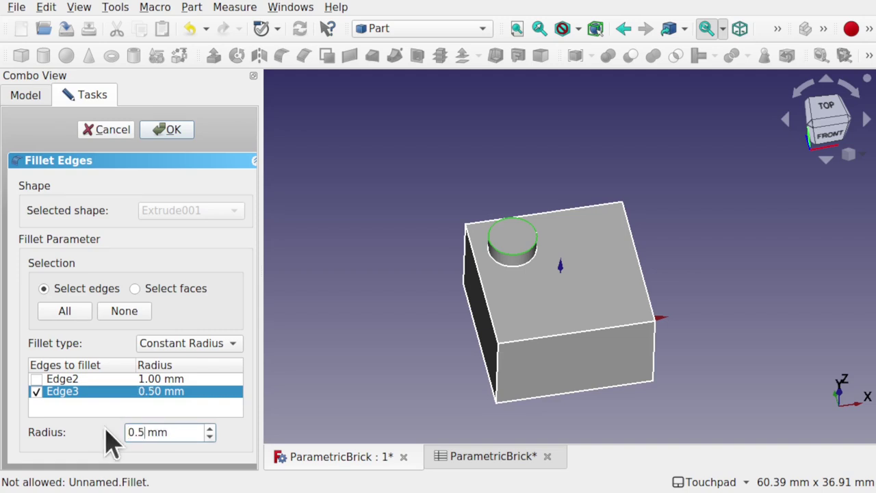
pyautogui.click(173, 130)
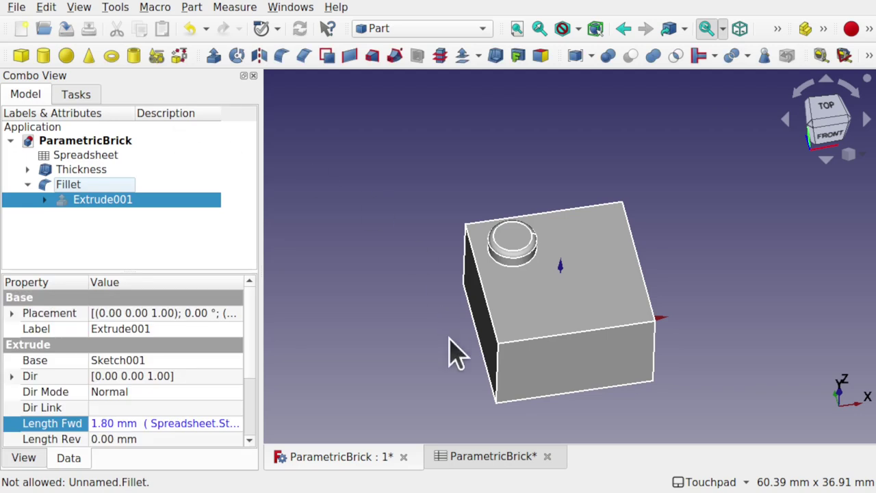
pyautogui.click(448, 353)
# - Inspect Extrude001 and Sketch001 under Fillet and Extrude under Thickness, then save
pyautogui.keyDown('alt'); pyautogui.moveTo(475, 313); pyautogui.dragTo(443, 264); pyautogui.keyUp('alt')
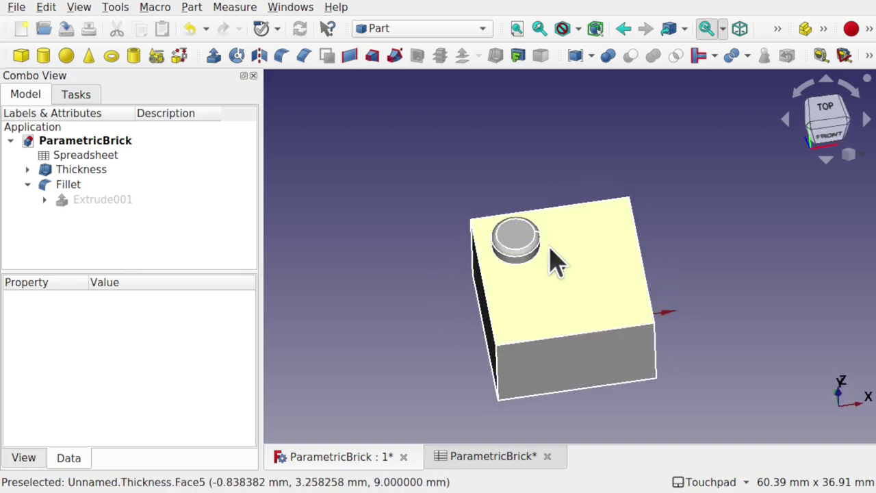
pyautogui.click(57, 185)
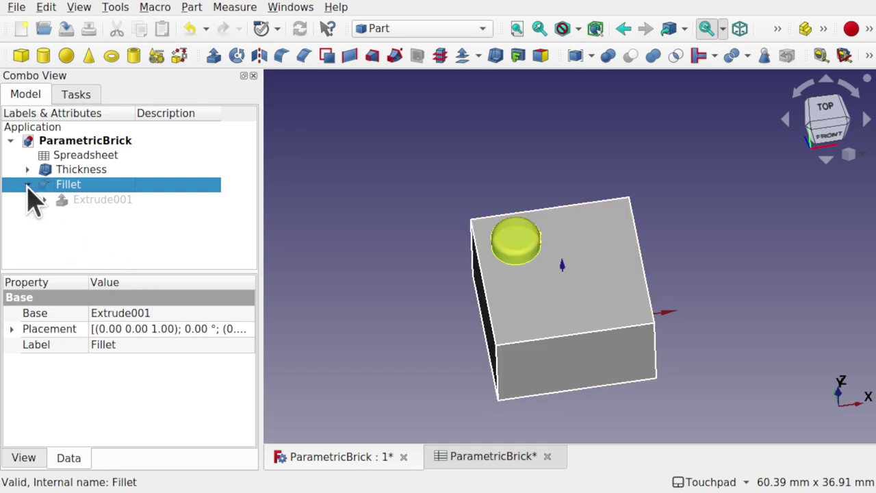
pyautogui.click(113, 201)
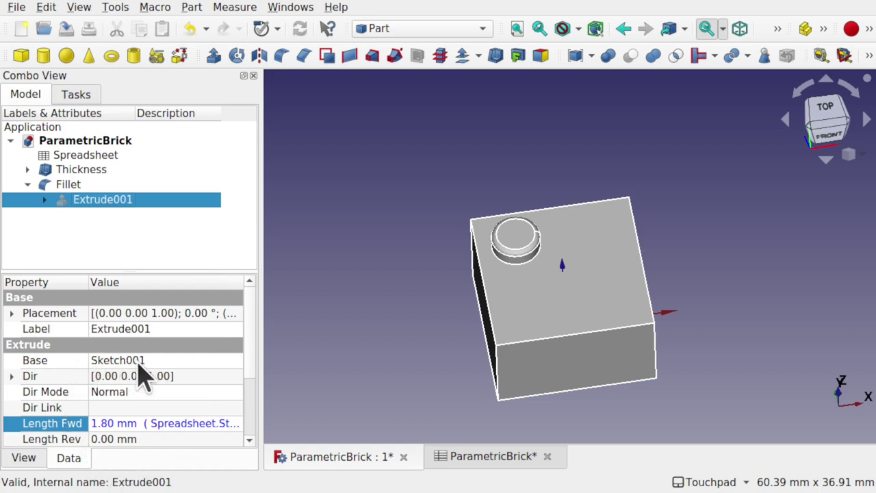
pyautogui.click(45, 199)
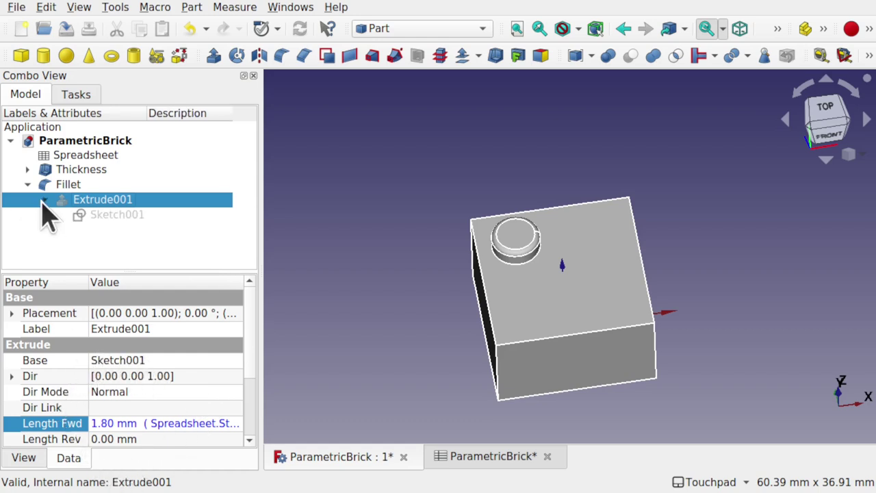
pyautogui.click(118, 214)
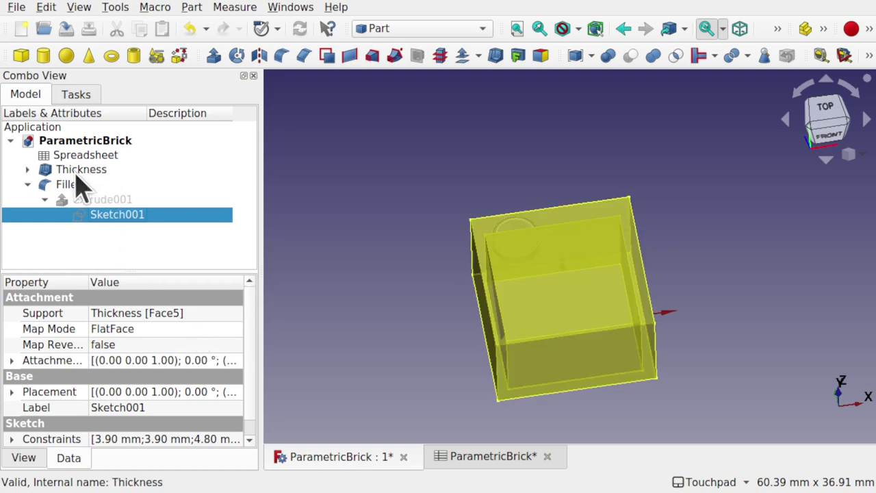
pyautogui.click(27, 169)
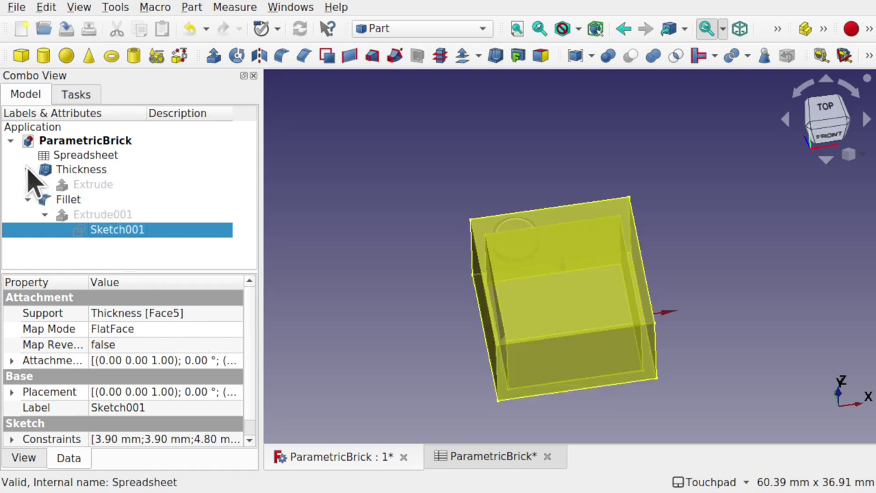
pyautogui.click(102, 186)
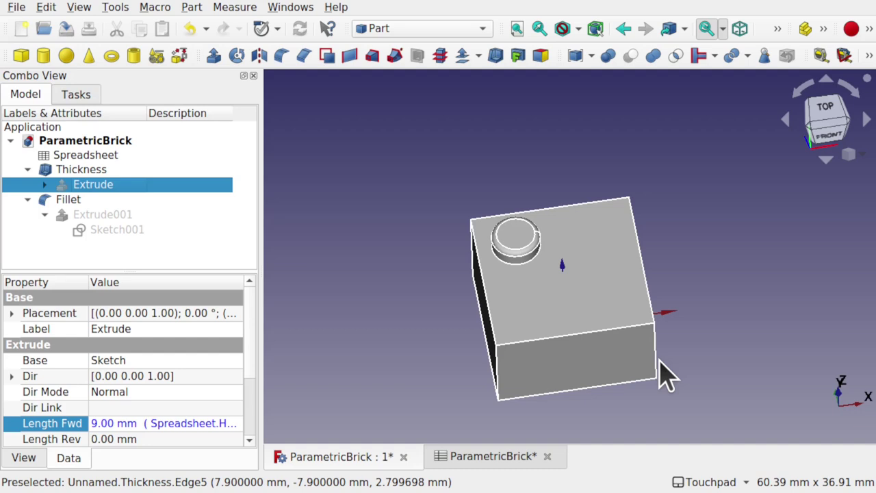
pyautogui.hotkey('ctrl', 's')
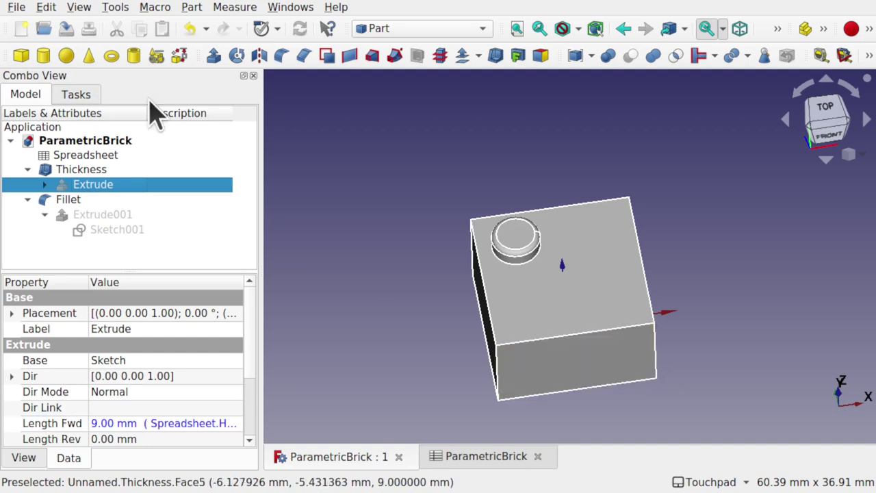